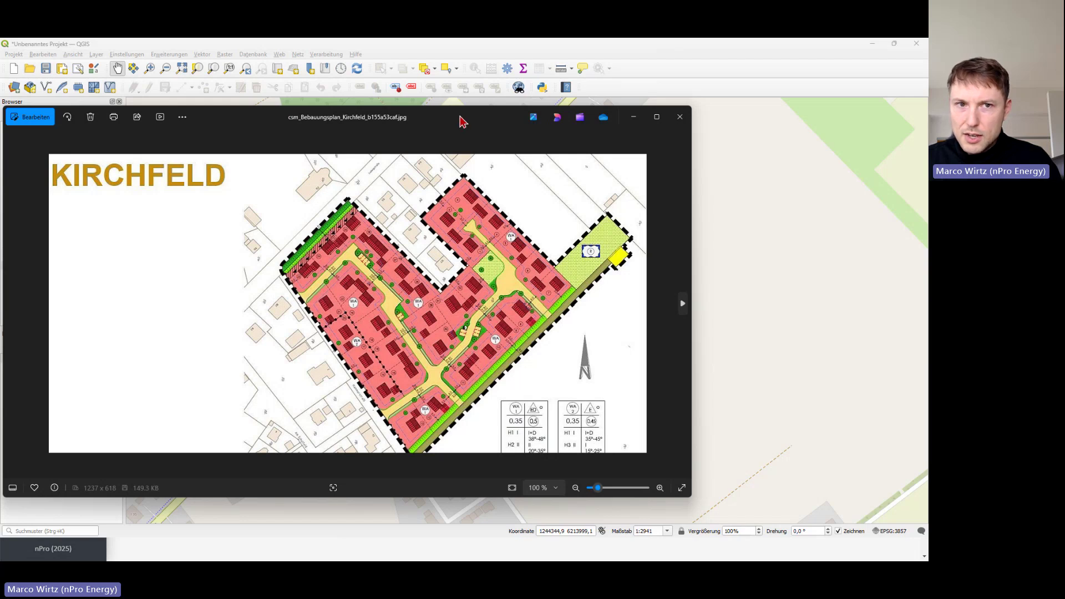
Open the Georeferencer and load the raster image csm_Bebauungsplan_Kirchfeld_b155a53caf.jpg.
{"action": "left_click_drag", "start_coordinate": [461, 116], "coordinate": [0, 117]}
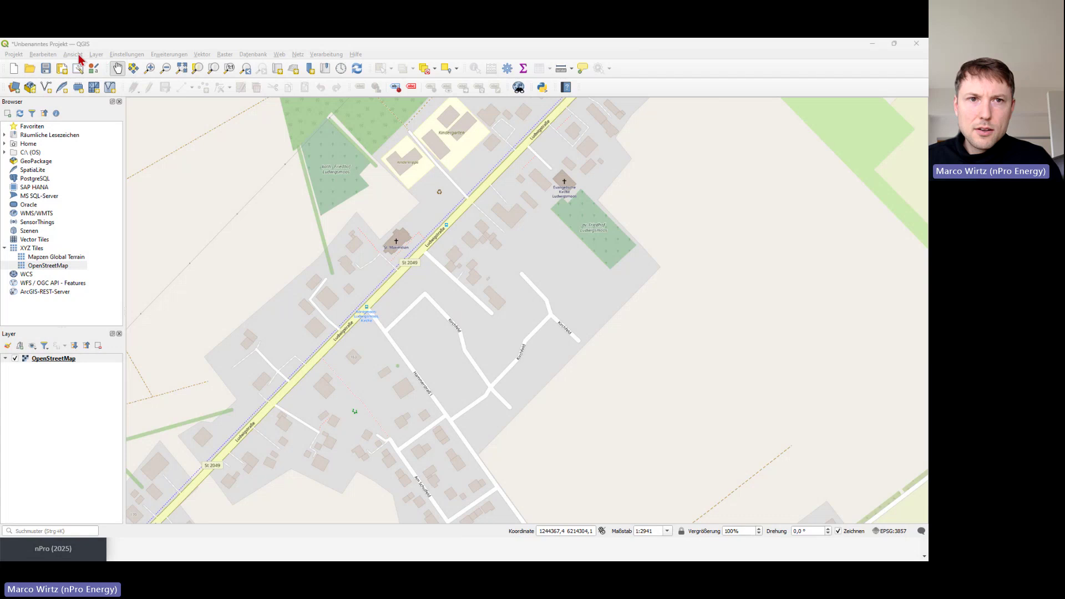
{"action": "left_click", "coordinate": [96, 54]}
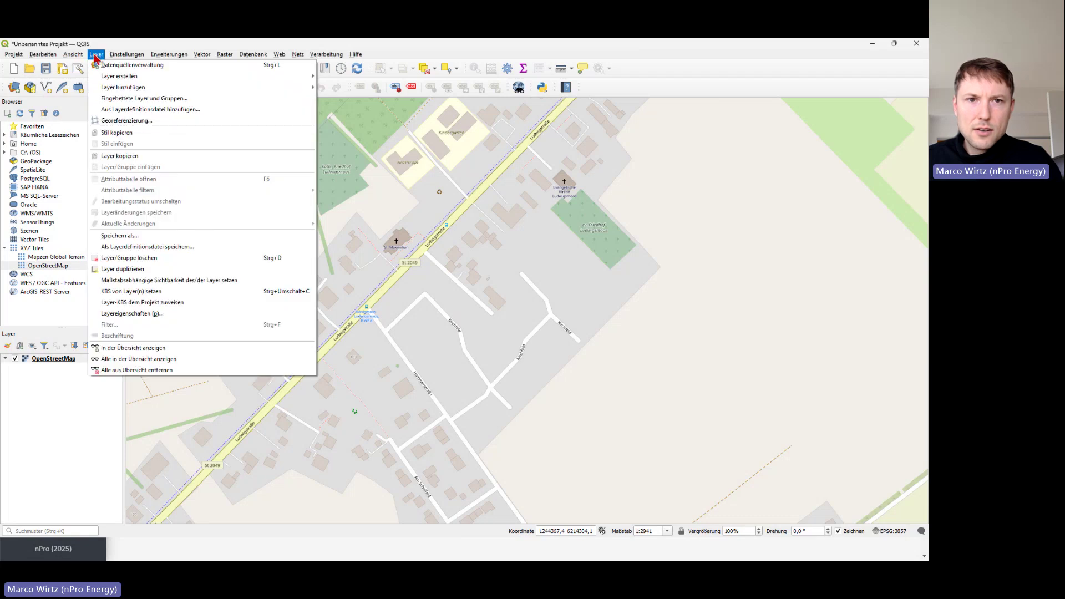
{"action": "left_click", "coordinate": [130, 121]}
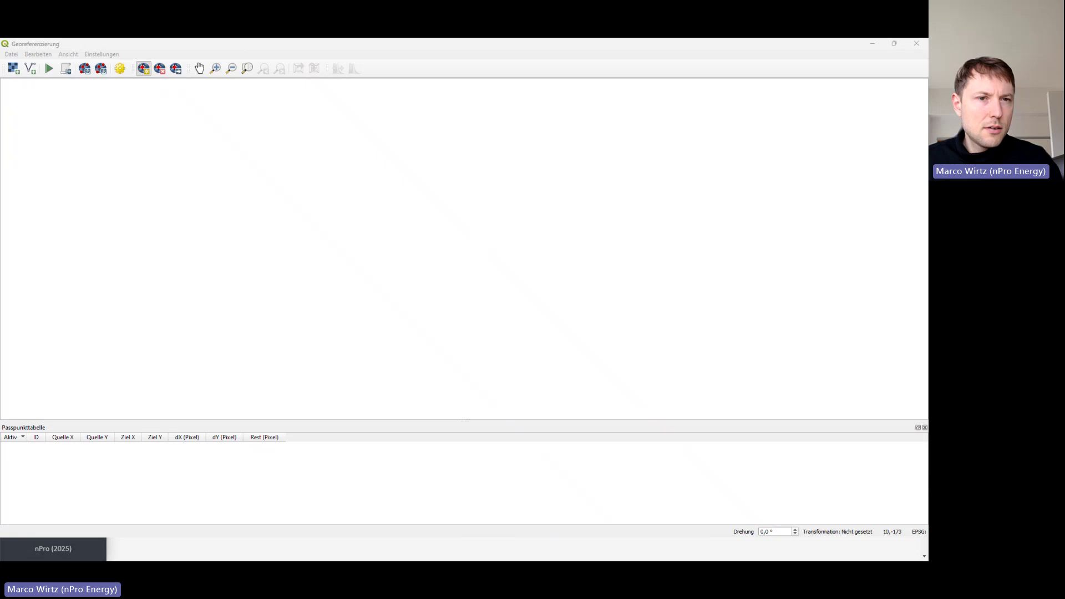
{"action": "left_click_drag", "start_coordinate": [272, 194], "coordinate": [271, 192]}
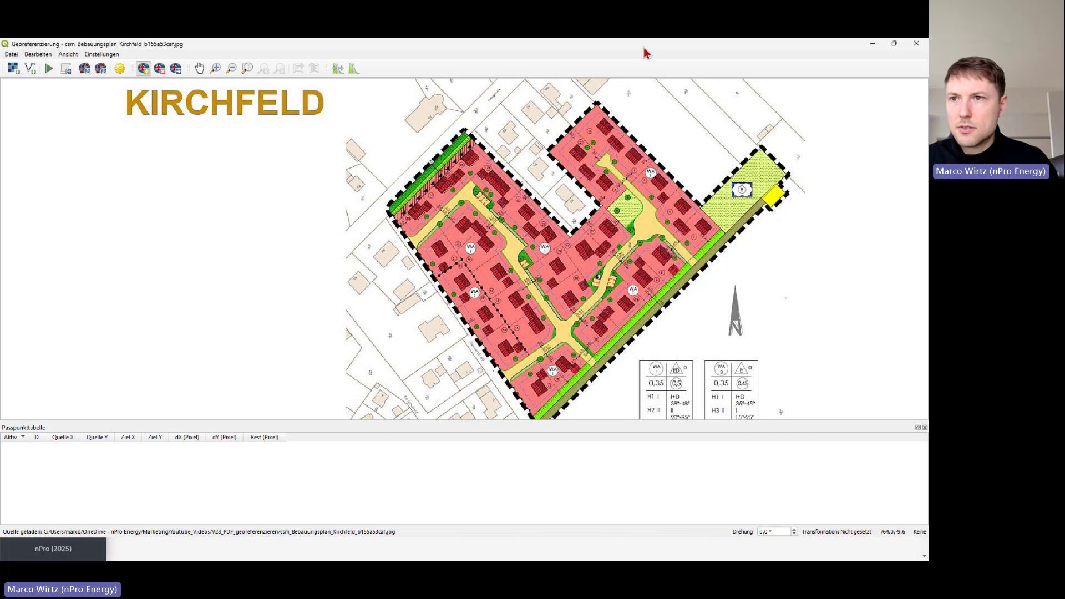
Place the first control point on the western corner of the church building in the development plan.
{"action": "left_click_drag", "start_coordinate": [645, 49], "coordinate": [463, 38]}
{"action": "scroll", "coordinate": [408, 288], "scroll_direction": "up", "scroll_amount": 1}
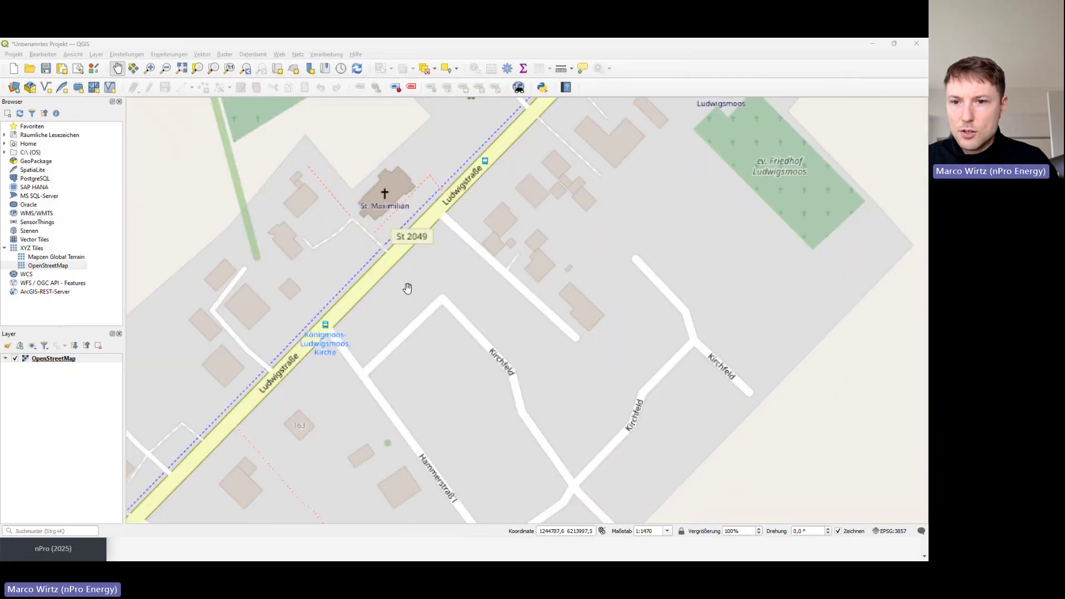
{"action": "scroll", "coordinate": [387, 321], "scroll_direction": "down", "scroll_amount": 1}
{"action": "scroll", "coordinate": [416, 333], "scroll_direction": "up", "scroll_amount": 1}
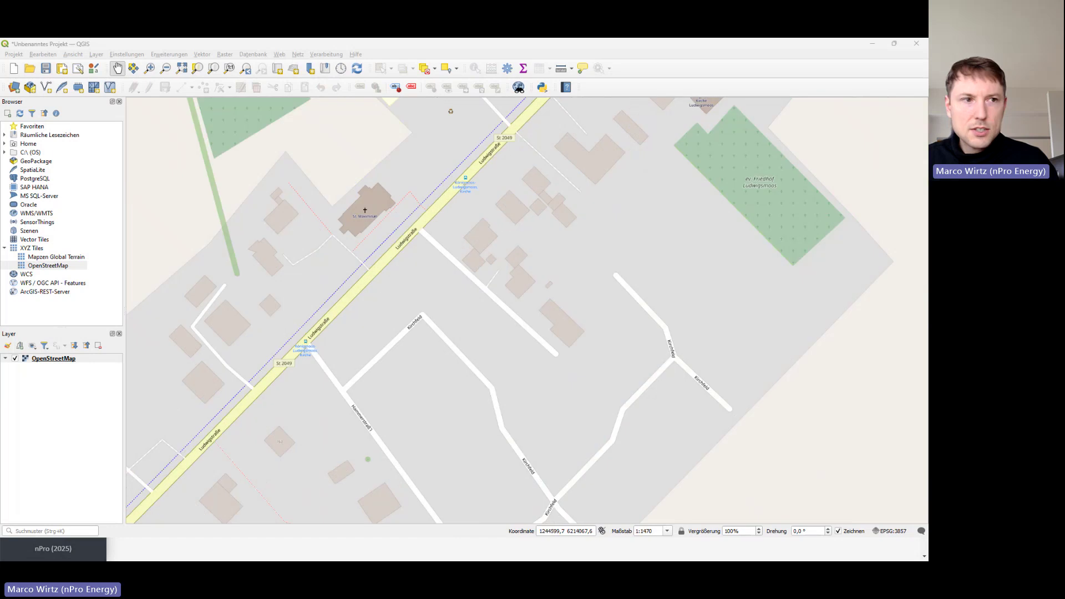
{"action": "left_click_drag", "start_coordinate": [344, 37], "coordinate": [490, 39]}
{"action": "scroll", "coordinate": [408, 95], "scroll_direction": "up", "scroll_amount": 1}
{"action": "scroll", "coordinate": [428, 133], "scroll_direction": "up", "scroll_amount": 2}
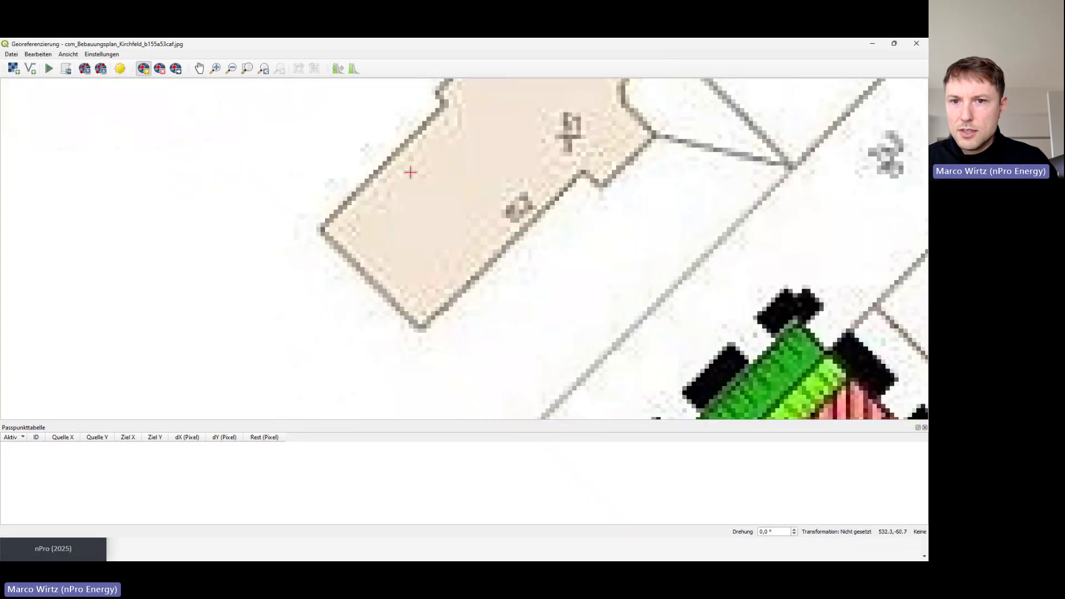
{"action": "left_click", "coordinate": [321, 230]}
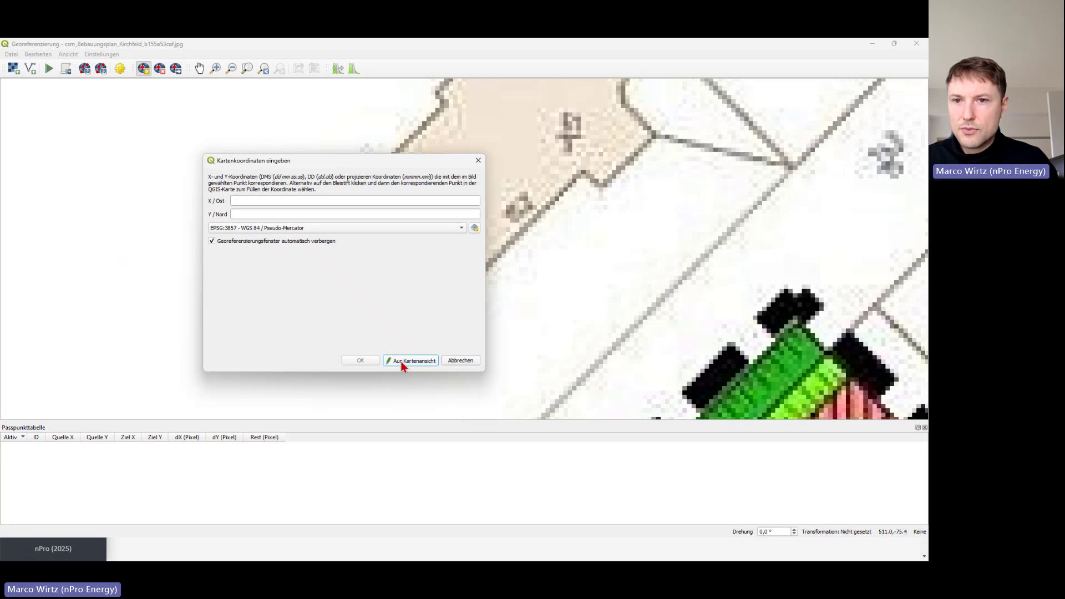
{"action": "left_click_drag", "start_coordinate": [405, 161], "coordinate": [353, 236]}
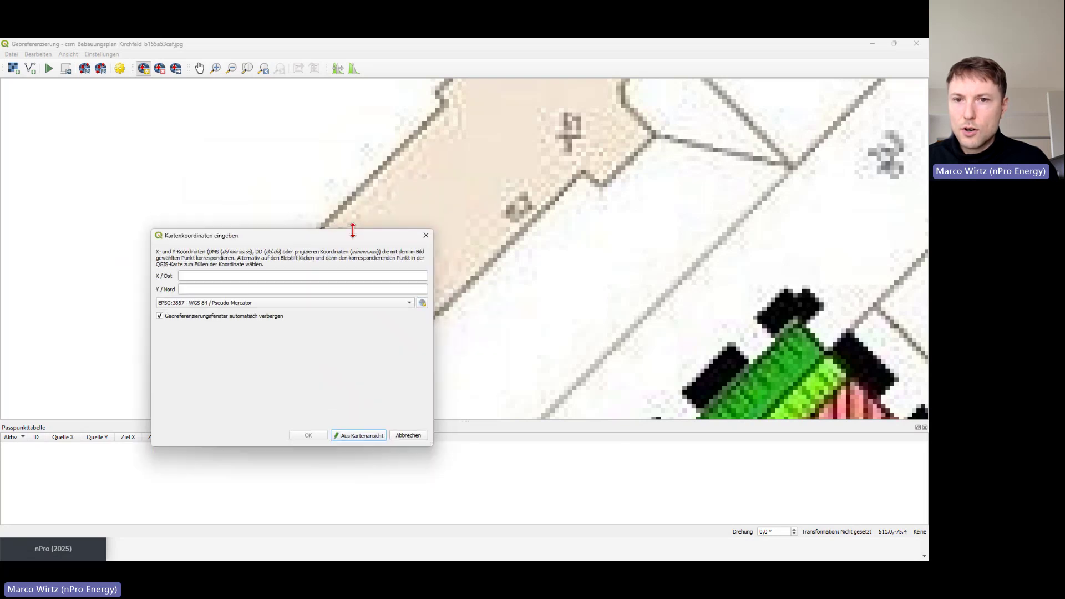
Assign the first control point its coordinates from the map canvas at the western corner of St. Maximilian and accept them.
{"action": "left_click", "coordinate": [363, 439]}
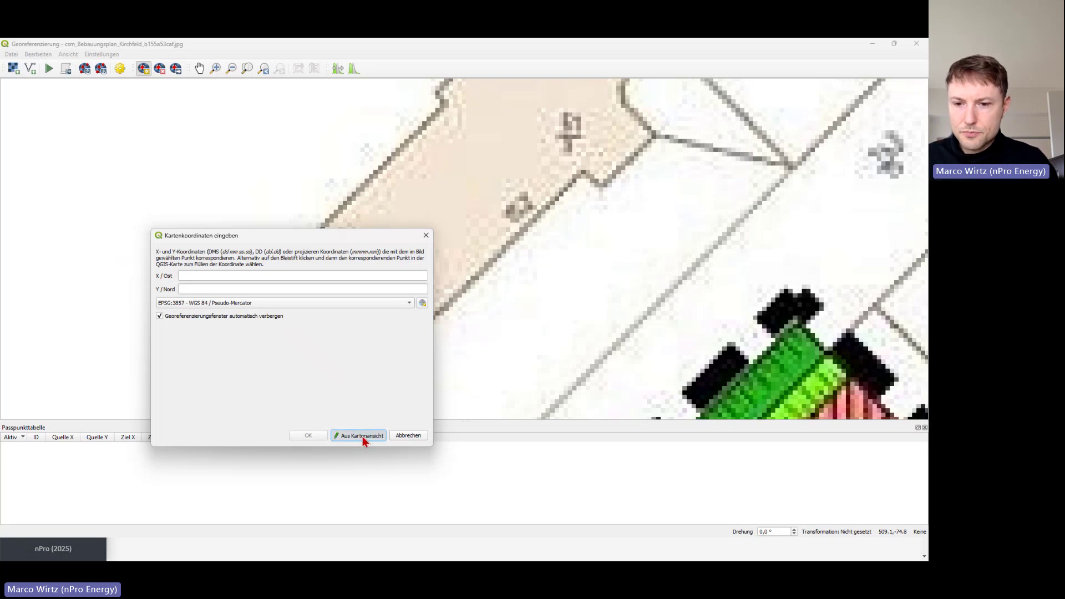
{"action": "scroll", "coordinate": [333, 216], "scroll_direction": "up", "scroll_amount": 2}
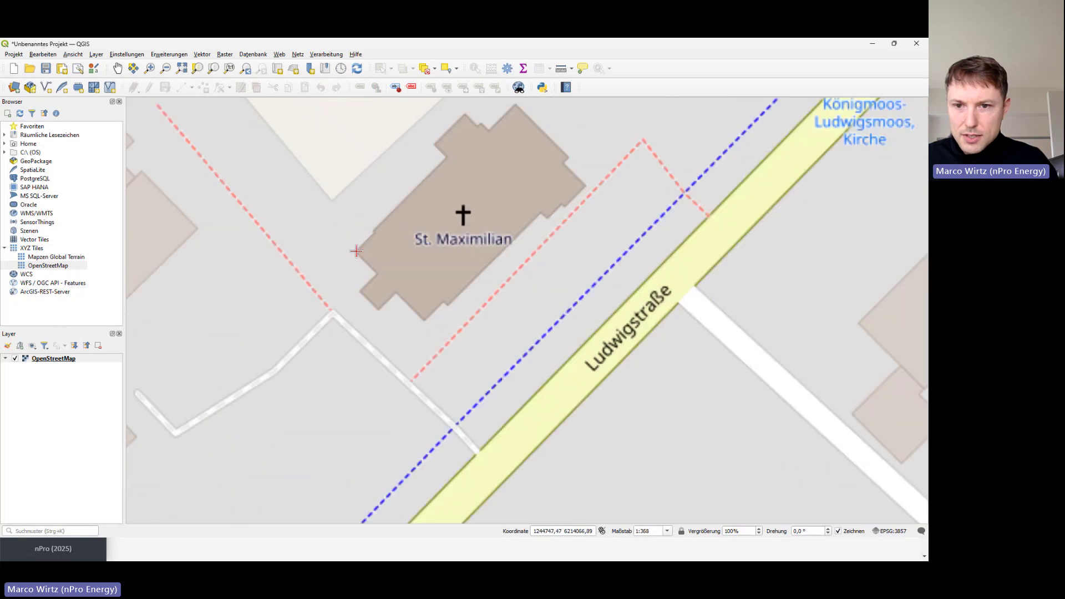
{"action": "scroll", "coordinate": [356, 251], "scroll_direction": "up", "scroll_amount": 2}
{"action": "left_click", "coordinate": [356, 255]}
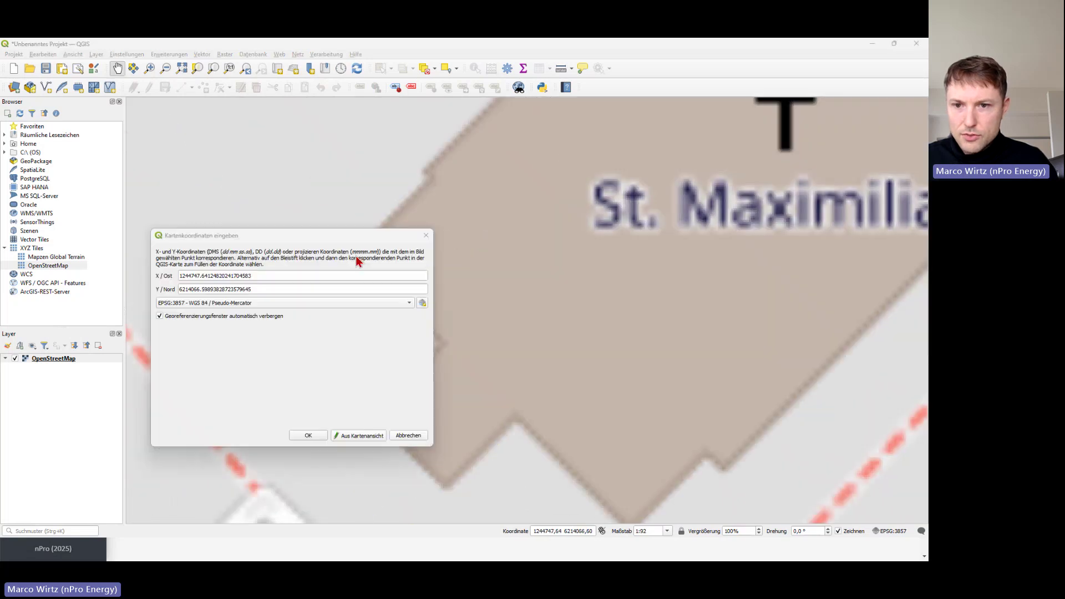
{"action": "left_click", "coordinate": [308, 435]}
Place the second control point on the northern corner of house 163, southwest of the red development area in the plan.
{"action": "scroll", "coordinate": [347, 359], "scroll_direction": "down", "scroll_amount": 5}
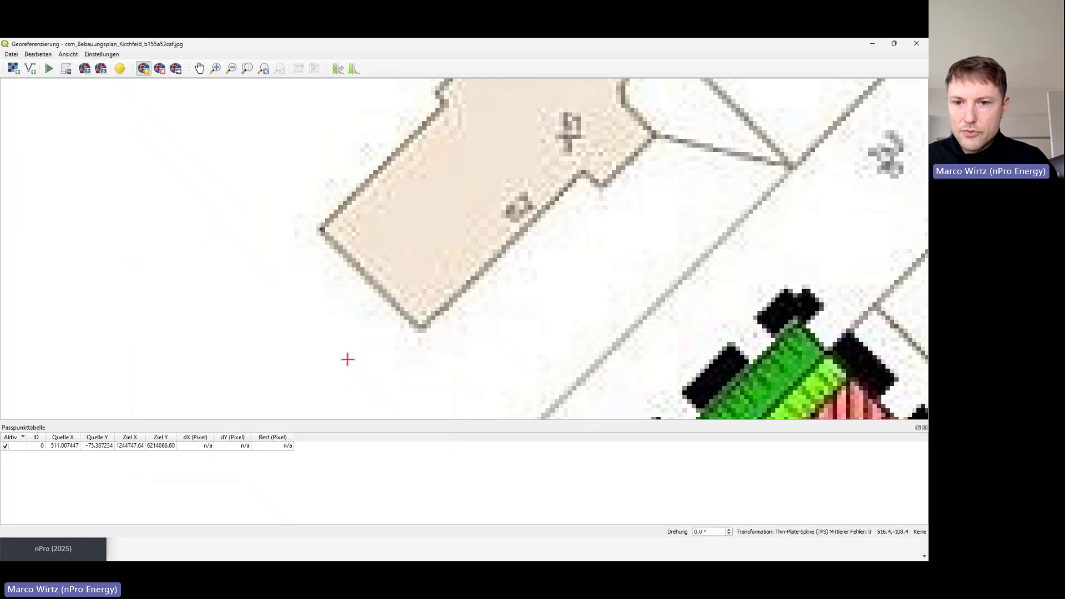
{"action": "scroll", "coordinate": [353, 316], "scroll_direction": "up", "scroll_amount": 4}
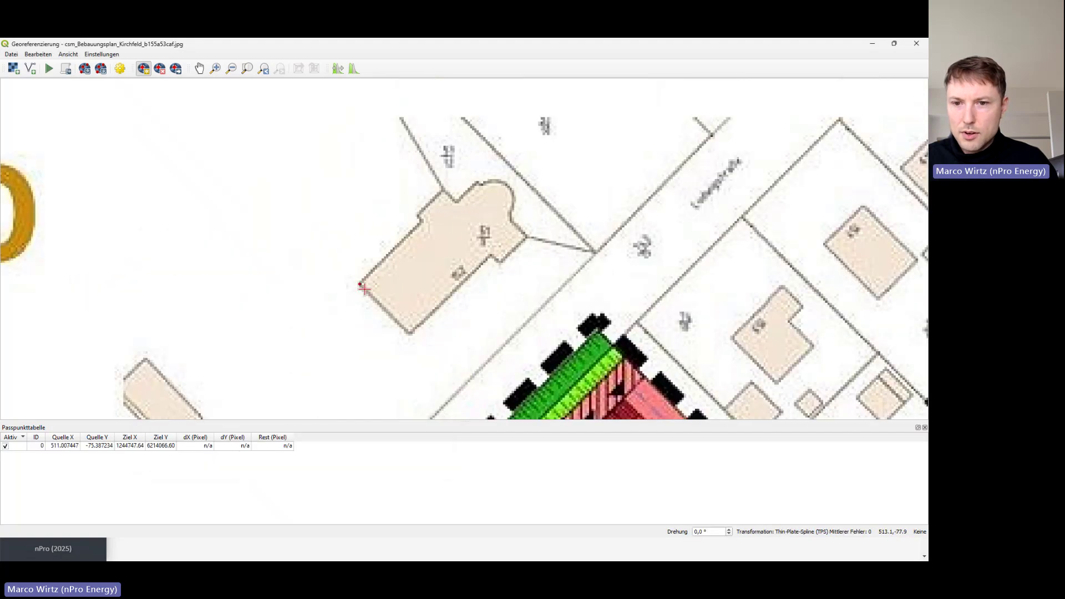
{"action": "scroll", "coordinate": [458, 332], "scroll_direction": "down", "scroll_amount": 1}
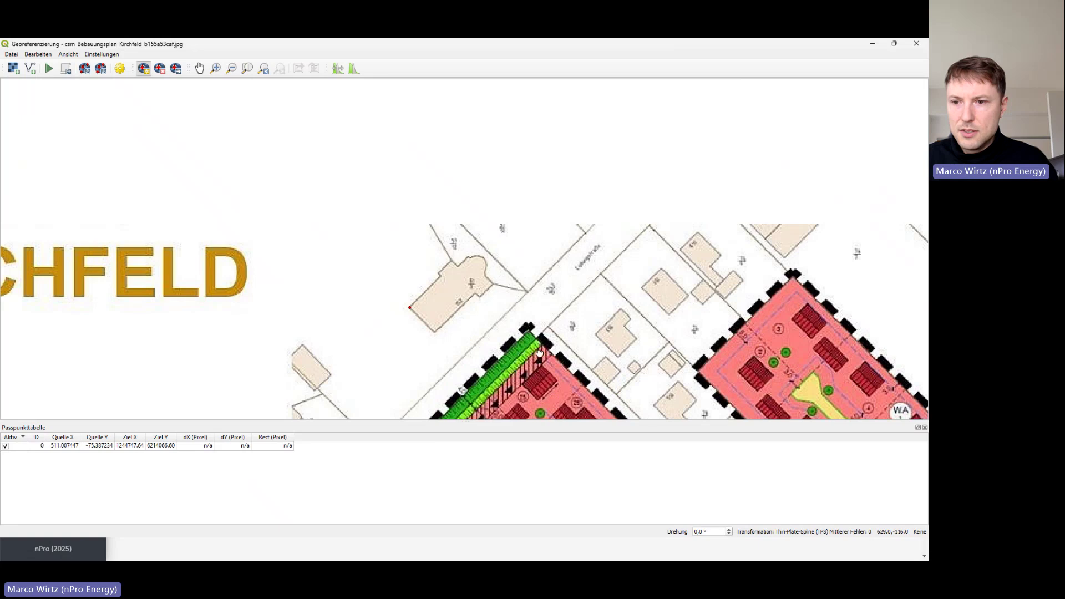
{"action": "left_click_drag", "start_coordinate": [539, 352], "coordinate": [461, 230]}
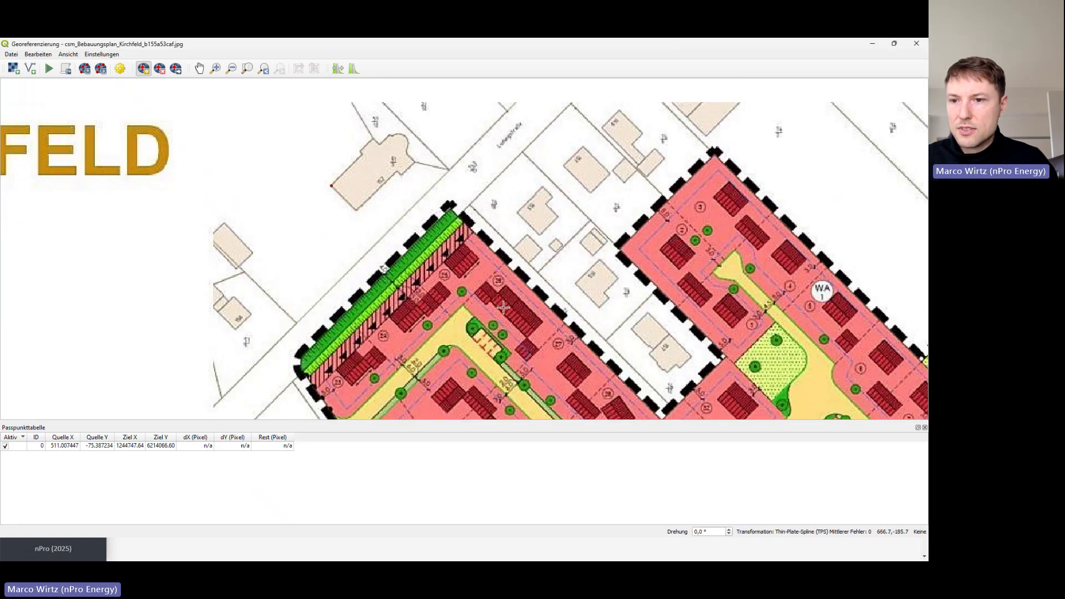
{"action": "left_click_drag", "start_coordinate": [499, 303], "coordinate": [466, 265]}
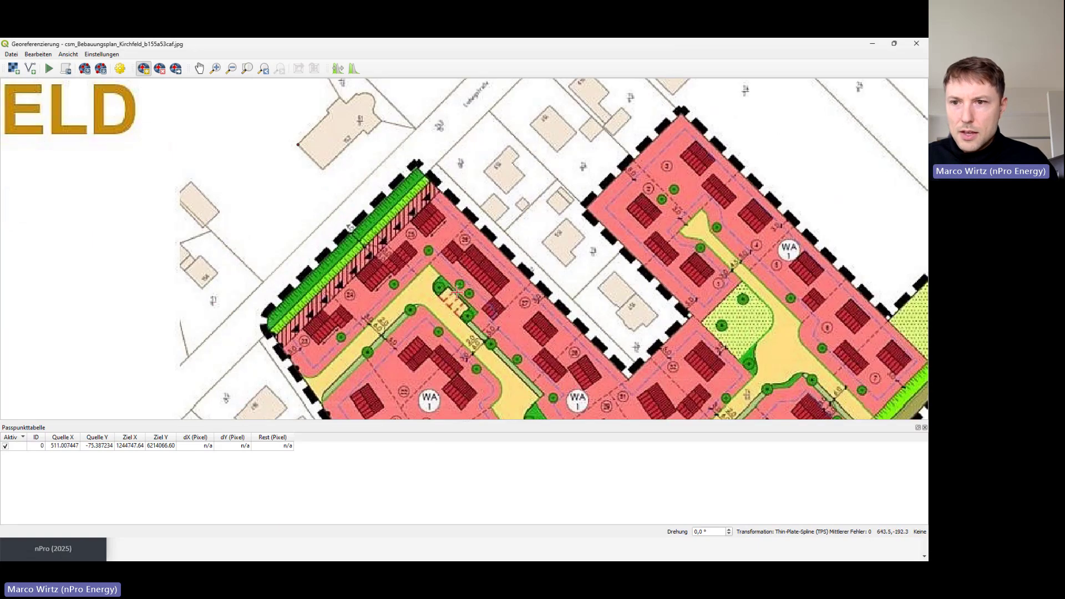
{"action": "left_click_drag", "start_coordinate": [490, 325], "coordinate": [401, 274]}
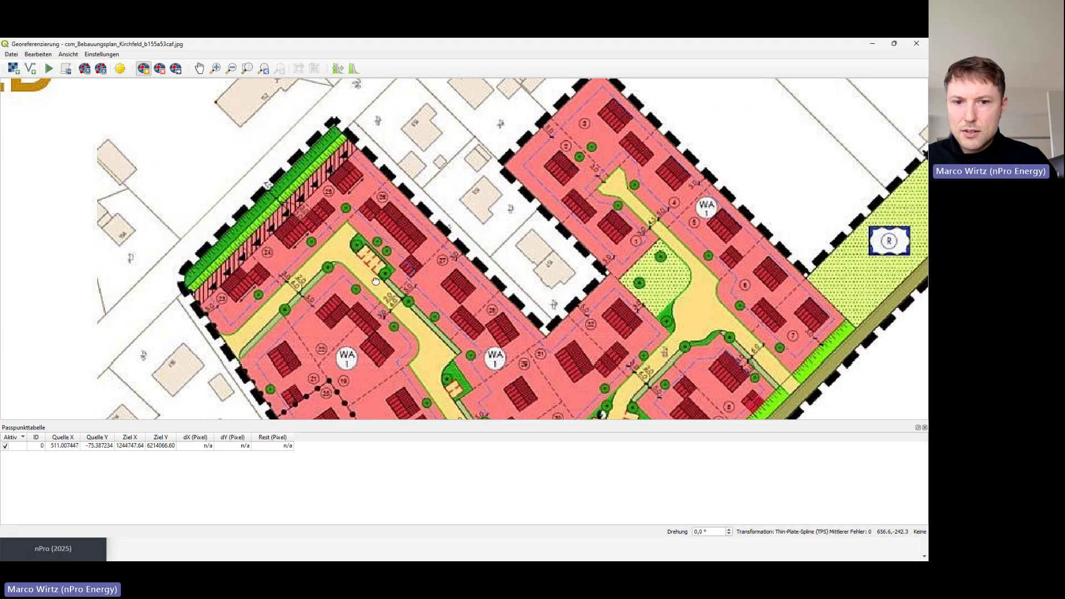
{"action": "left_click_drag", "start_coordinate": [375, 281], "coordinate": [463, 187]}
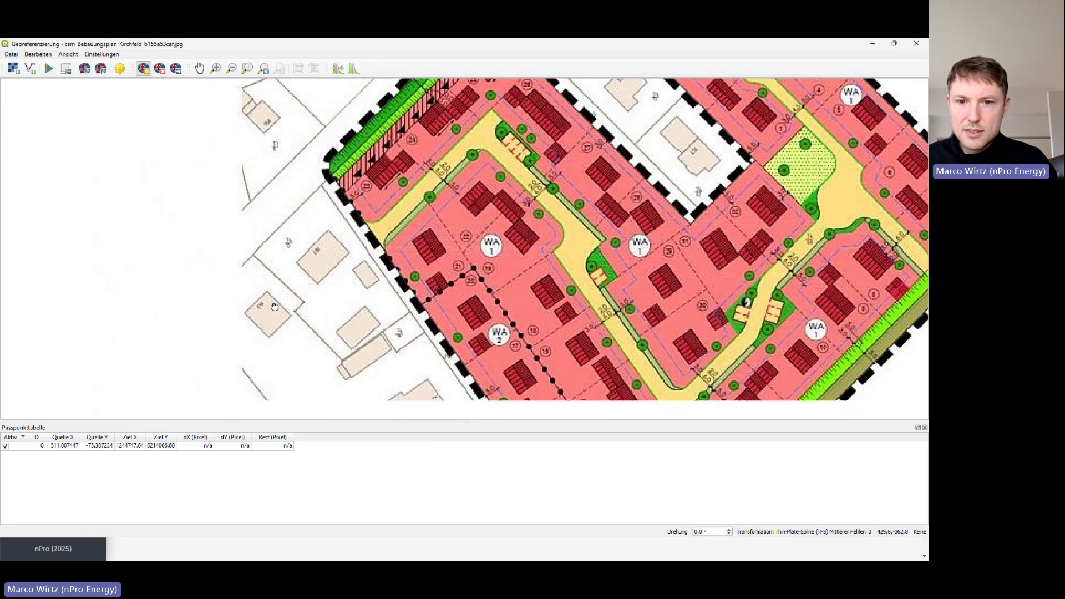
{"action": "scroll", "coordinate": [281, 282], "scroll_direction": "up", "scroll_amount": 1}
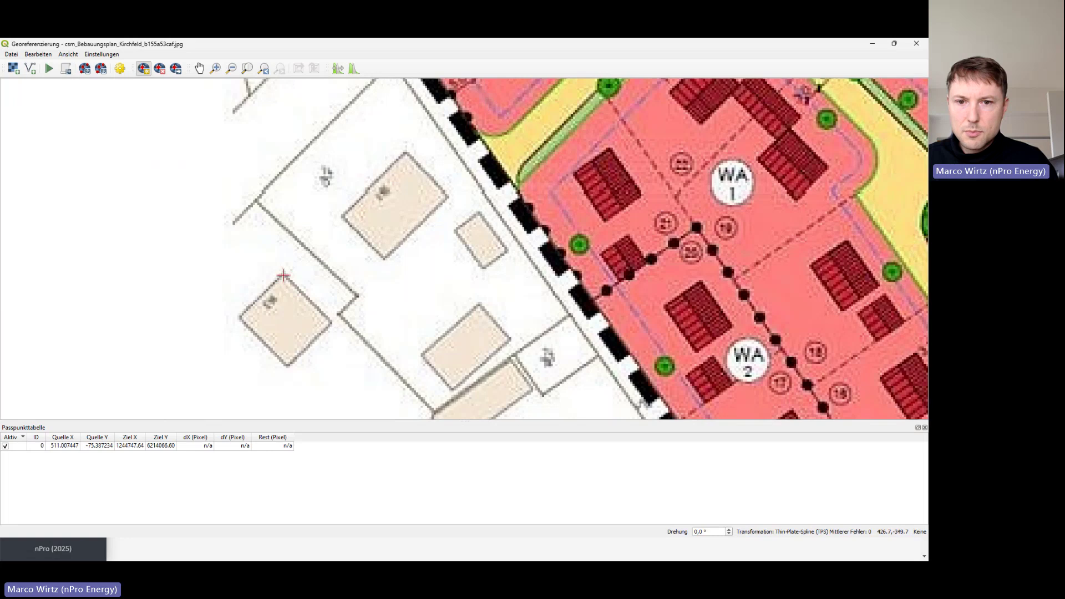
{"action": "left_click", "coordinate": [283, 275]}
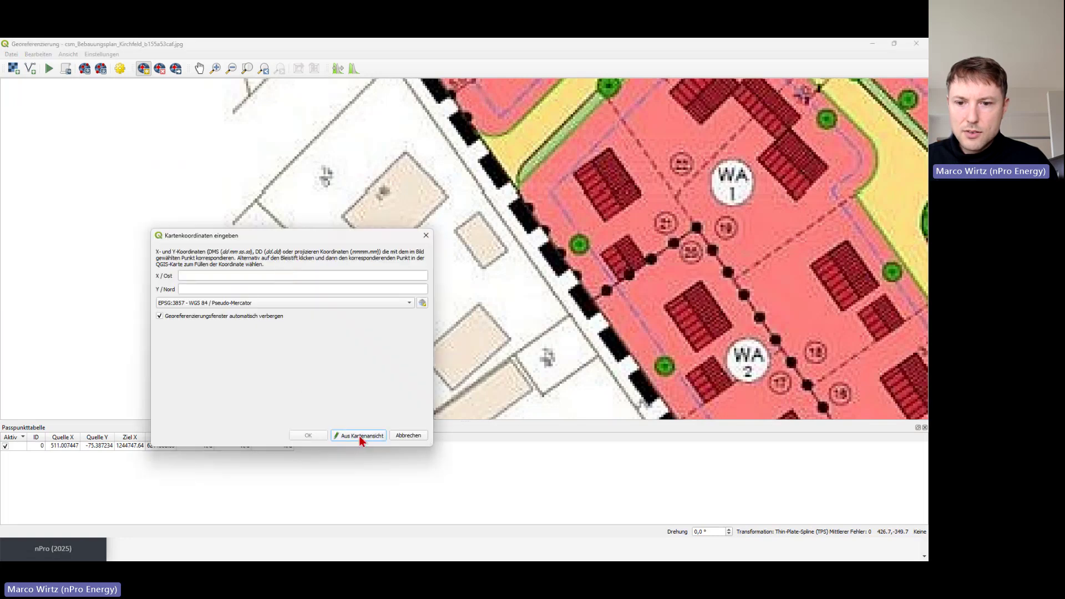
Assign the second control point its coordinates from the map canvas at the northern corner of house 163 and accept them.
{"action": "left_click", "coordinate": [361, 436]}
{"action": "scroll", "coordinate": [361, 368], "scroll_direction": "down", "scroll_amount": 5}
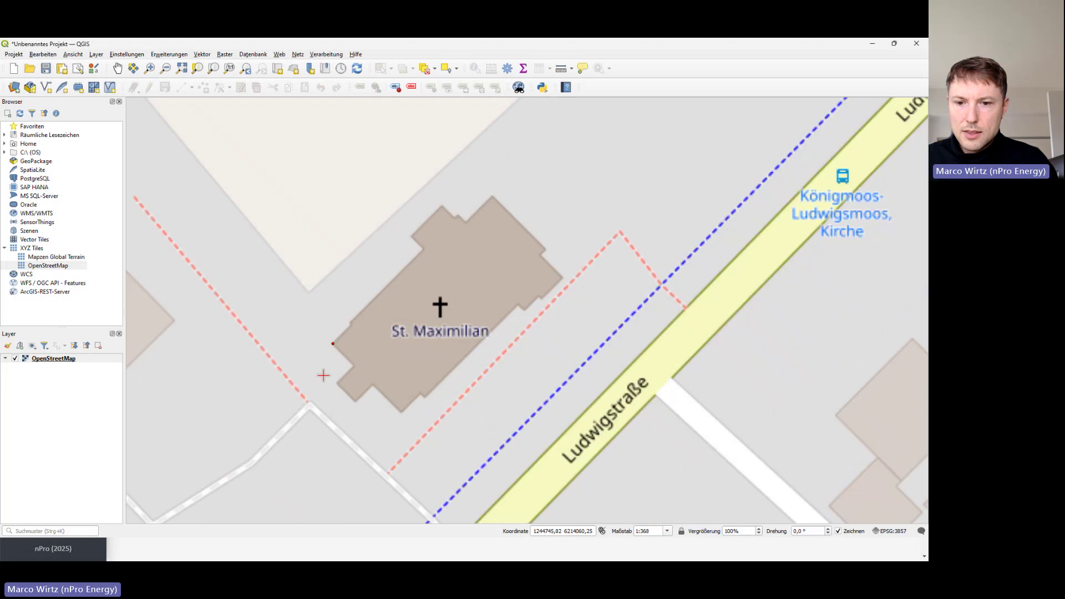
{"action": "scroll", "coordinate": [519, 226], "scroll_direction": "up", "scroll_amount": 3}
{"action": "scroll", "coordinate": [456, 299], "scroll_direction": "up", "scroll_amount": 3}
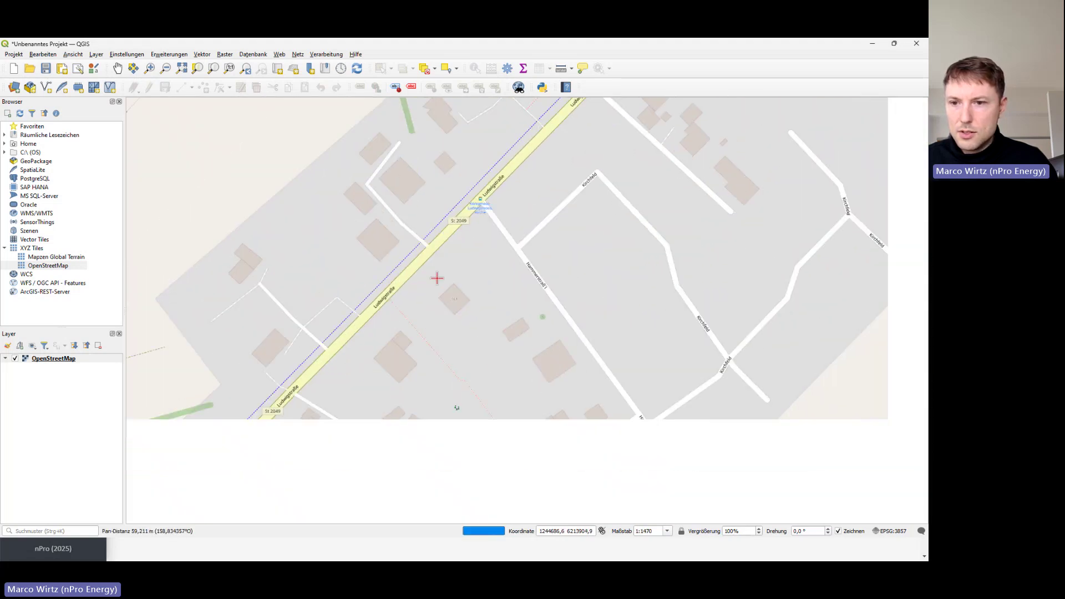
{"action": "scroll", "coordinate": [462, 274], "scroll_direction": "up", "scroll_amount": 1}
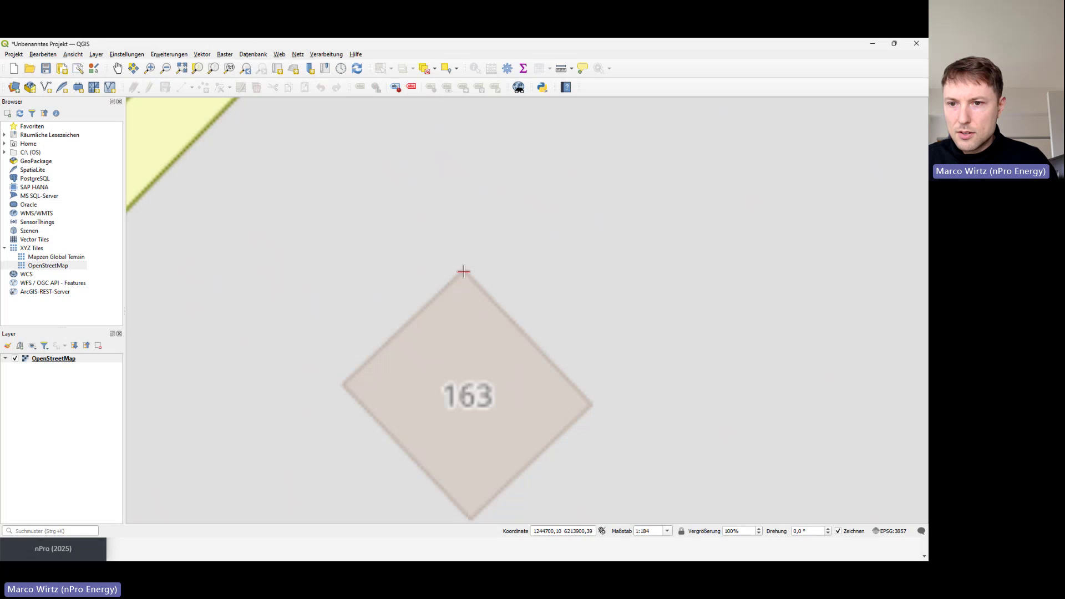
{"action": "left_click", "coordinate": [463, 272]}
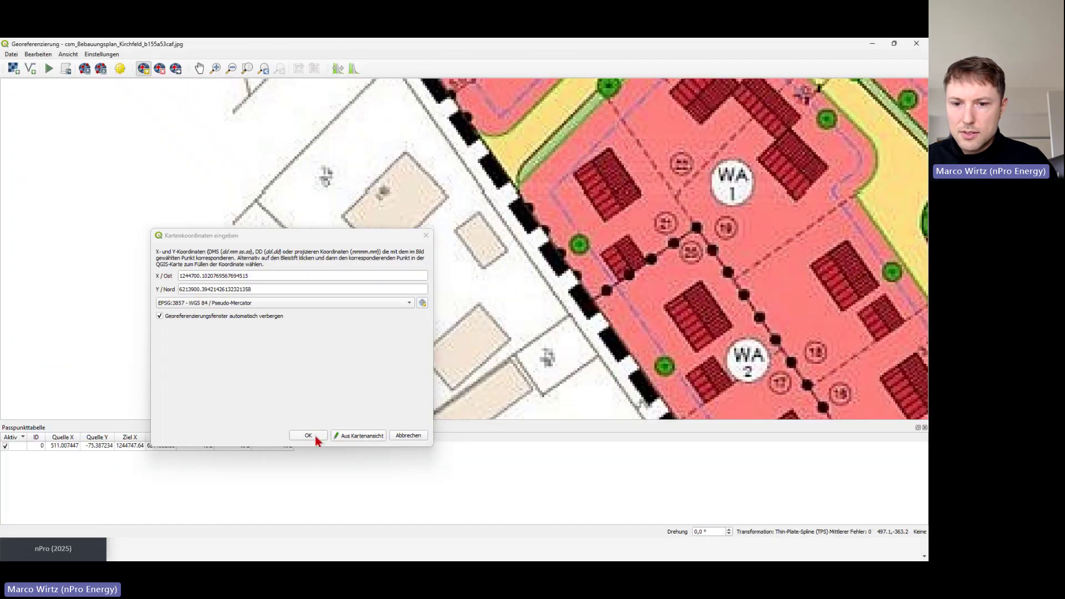
{"action": "left_click", "coordinate": [308, 436]}
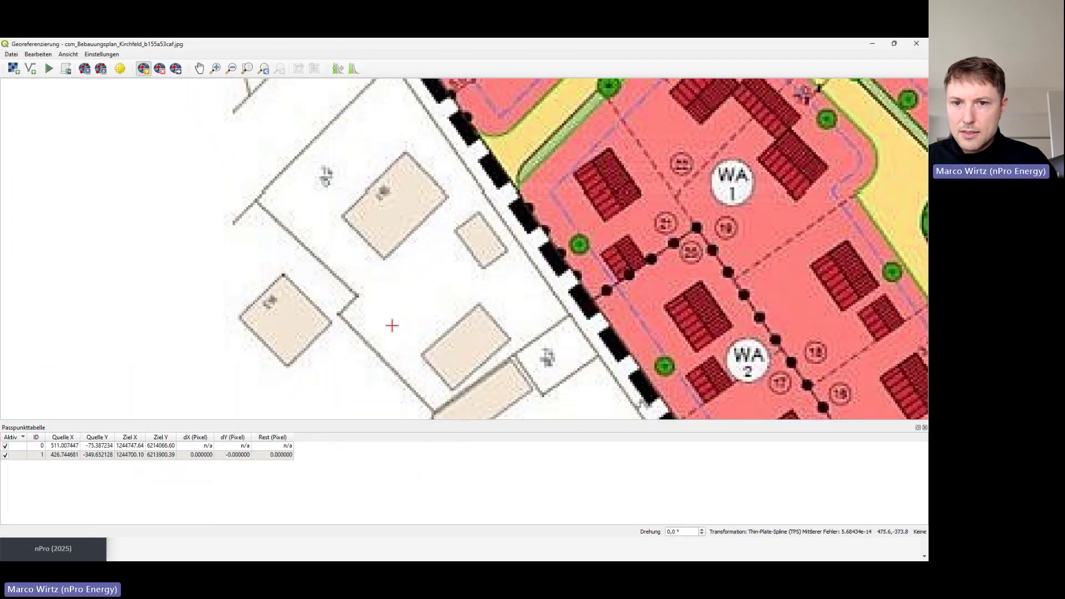
Place the third control point on the northern corner of the long building inside the notch of the plan's red development area.
{"action": "scroll", "coordinate": [417, 281], "scroll_direction": "down", "scroll_amount": 3}
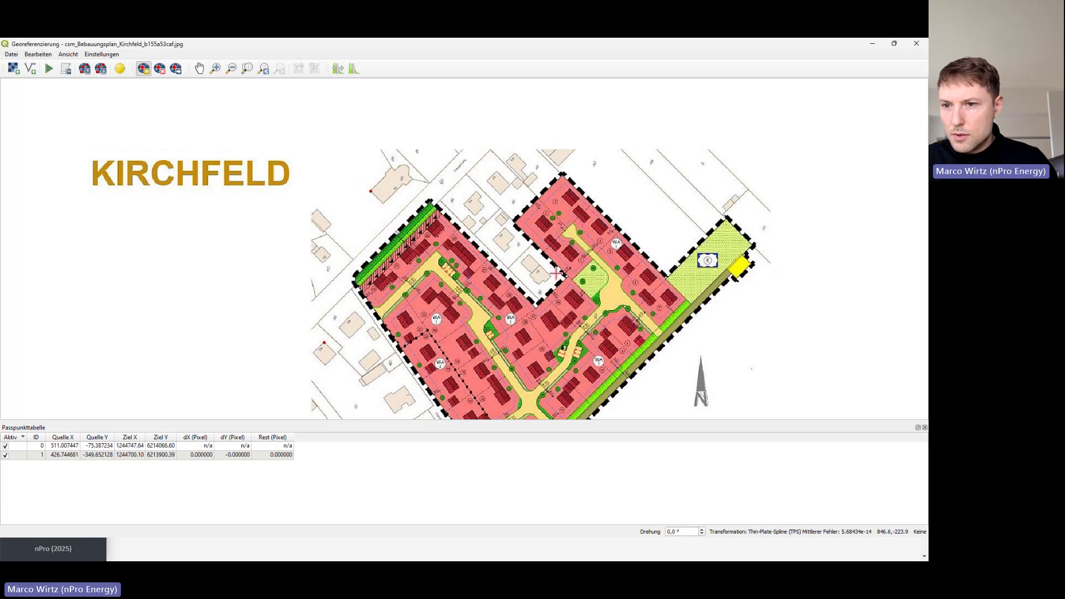
{"action": "scroll", "coordinate": [557, 273], "scroll_direction": "up", "scroll_amount": 1}
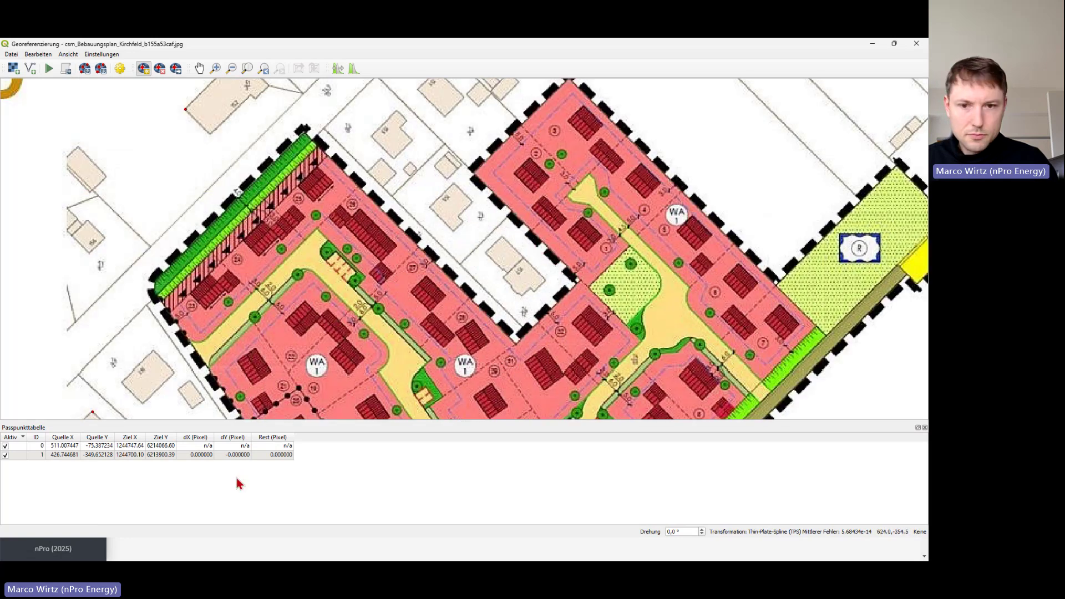
{"action": "left_click_drag", "start_coordinate": [660, 50], "coordinate": [329, 249]}
{"action": "scroll", "coordinate": [677, 272], "scroll_direction": "down", "scroll_amount": 5}
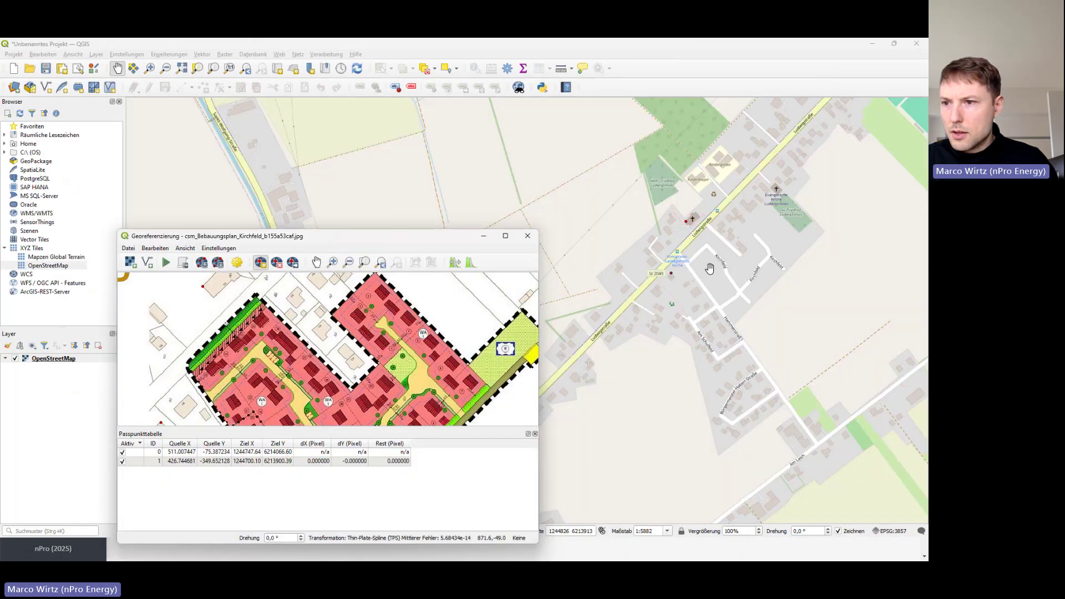
{"action": "left_click_drag", "start_coordinate": [710, 269], "coordinate": [566, 326]}
{"action": "scroll", "coordinate": [590, 309], "scroll_direction": "up", "scroll_amount": 1}
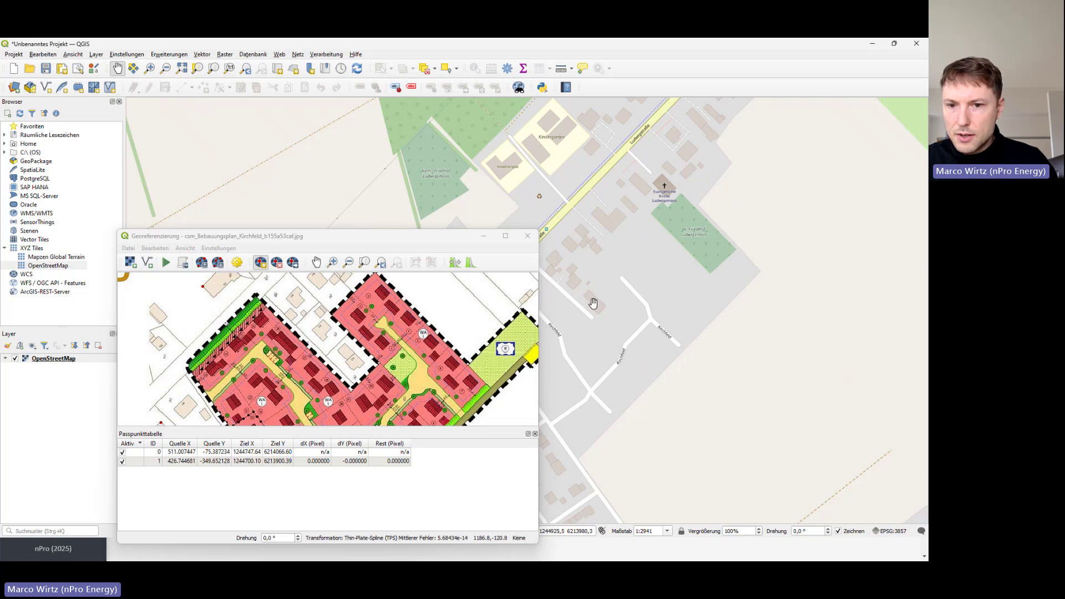
{"action": "left_click", "coordinate": [505, 237]}
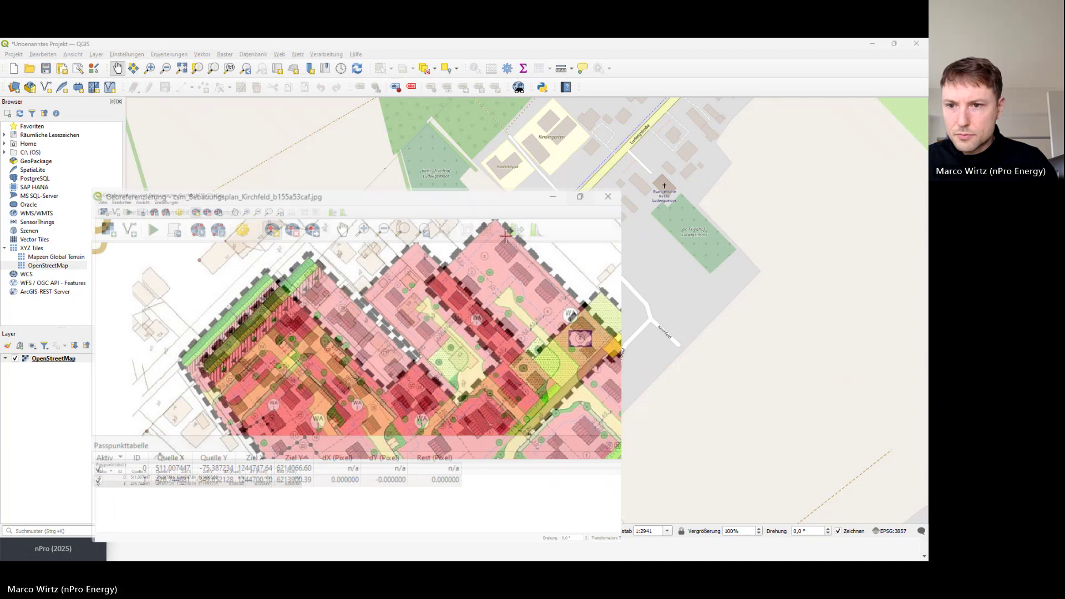
{"action": "scroll", "coordinate": [494, 234], "scroll_direction": "up", "scroll_amount": 1}
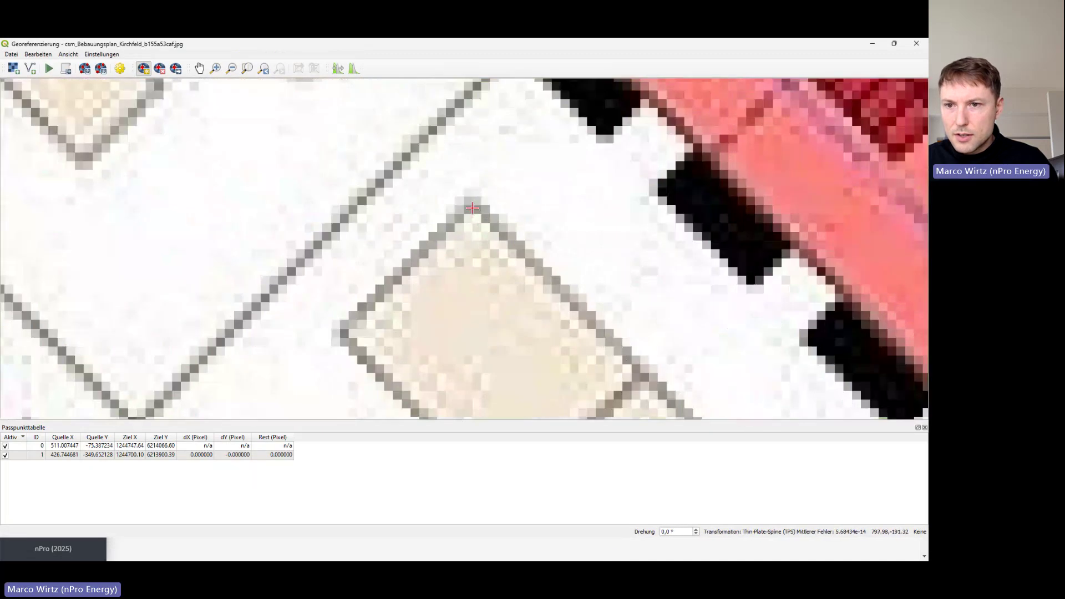
{"action": "left_click", "coordinate": [472, 208]}
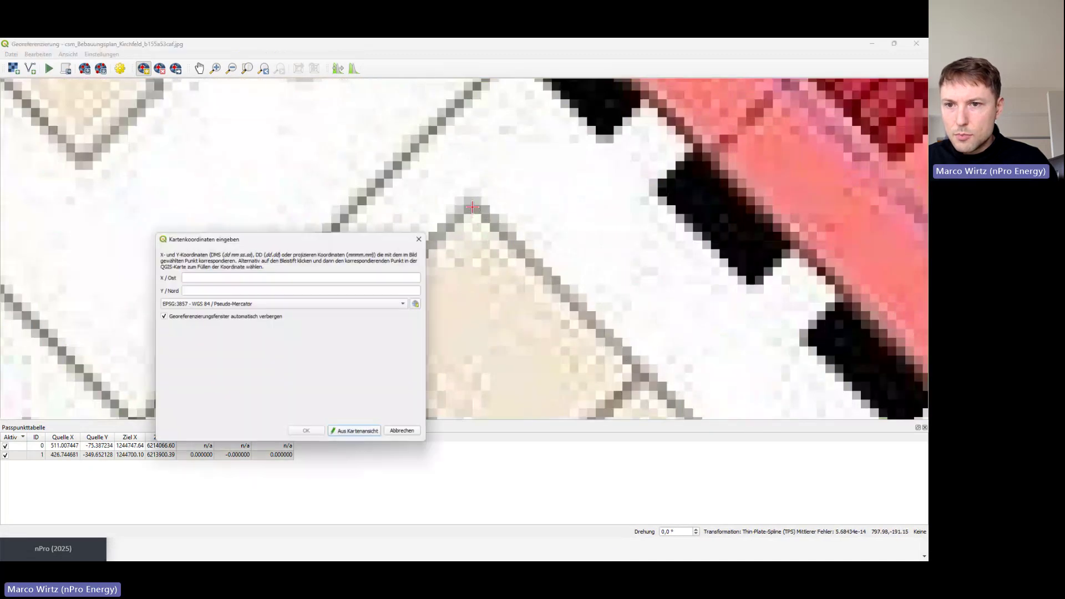
Assign the third control point its coordinates from the map canvas at the long building's northern corner and accept them.
{"action": "left_click", "coordinate": [347, 436]}
{"action": "scroll", "coordinate": [594, 292], "scroll_direction": "up", "scroll_amount": 5}
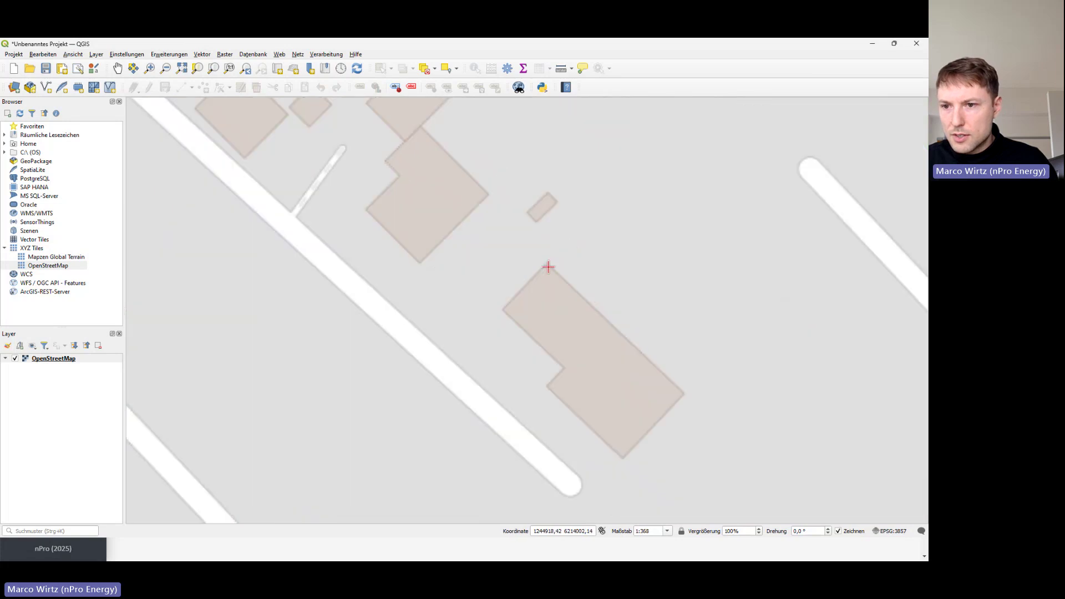
{"action": "scroll", "coordinate": [548, 267], "scroll_direction": "up", "scroll_amount": 1}
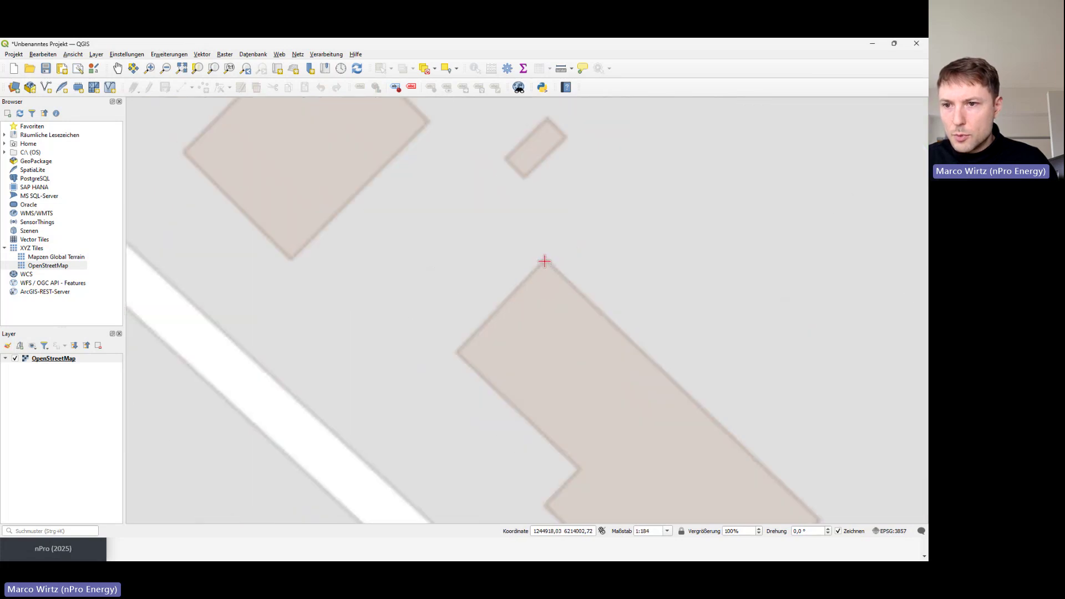
{"action": "left_click", "coordinate": [544, 262]}
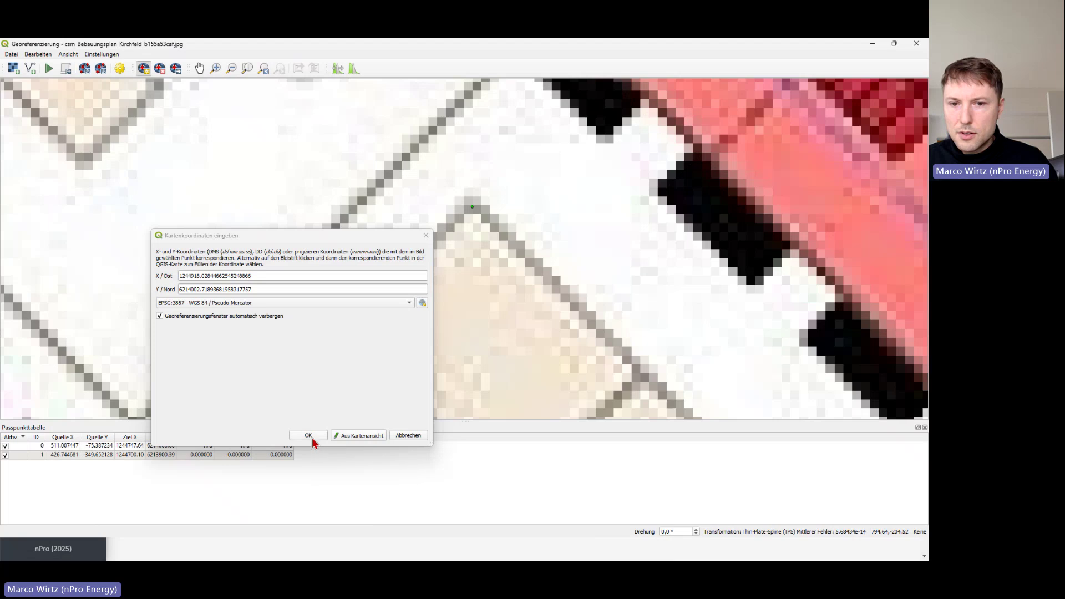
{"action": "left_click", "coordinate": [311, 436]}
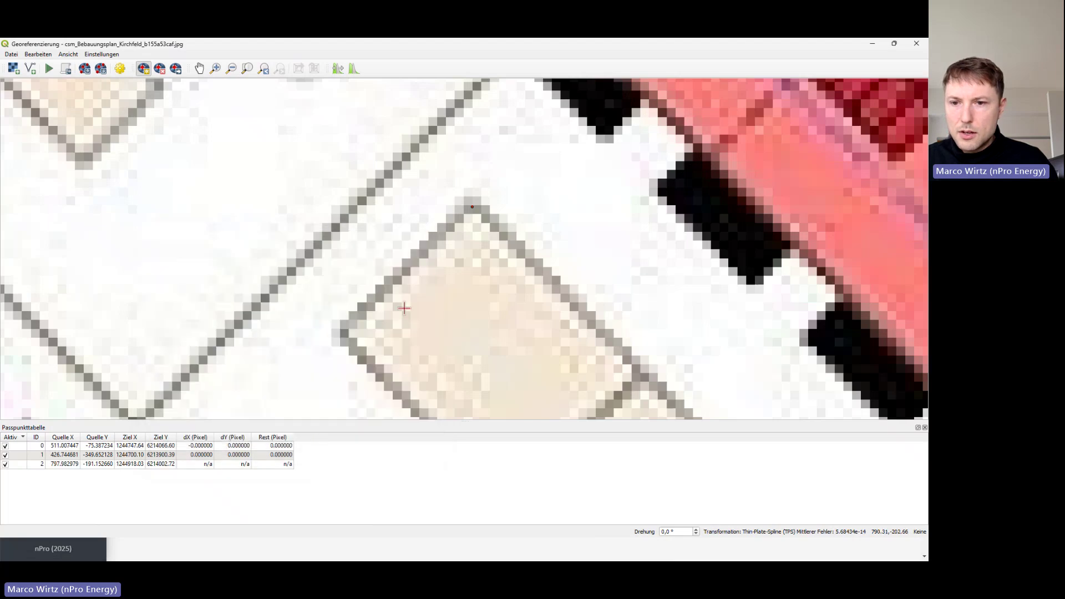
Accept the Thin Plate Spline transformation in EPSG:3857 with the suggested modifiziert.tif output file, and run the georeferencing.
{"action": "scroll", "coordinate": [404, 309], "scroll_direction": "down", "scroll_amount": 10}
{"action": "scroll", "coordinate": [381, 331], "scroll_direction": "up", "scroll_amount": 4}
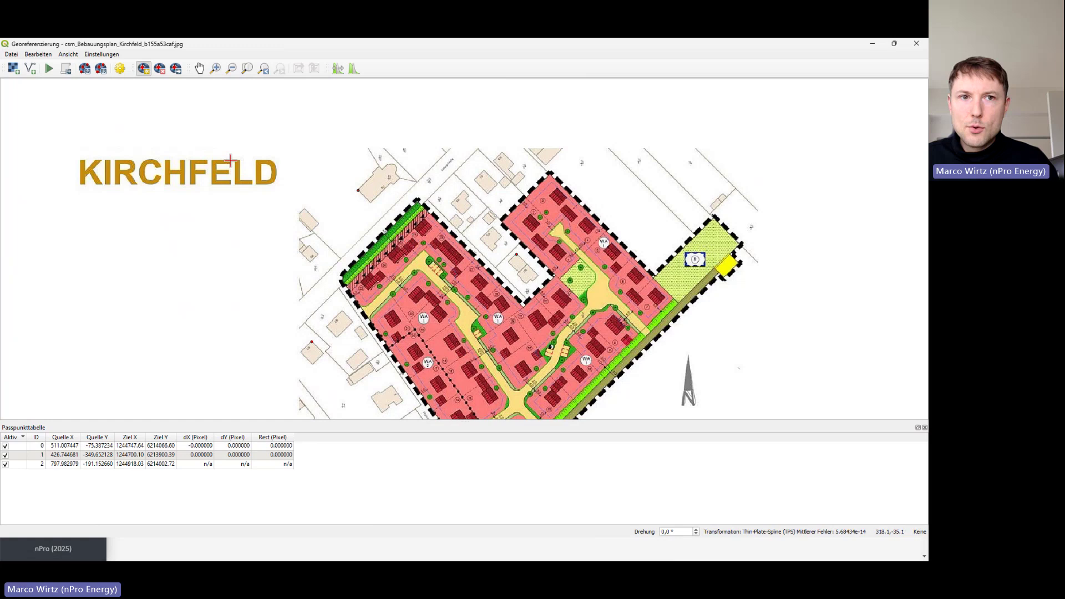
{"action": "left_click", "coordinate": [49, 68]}
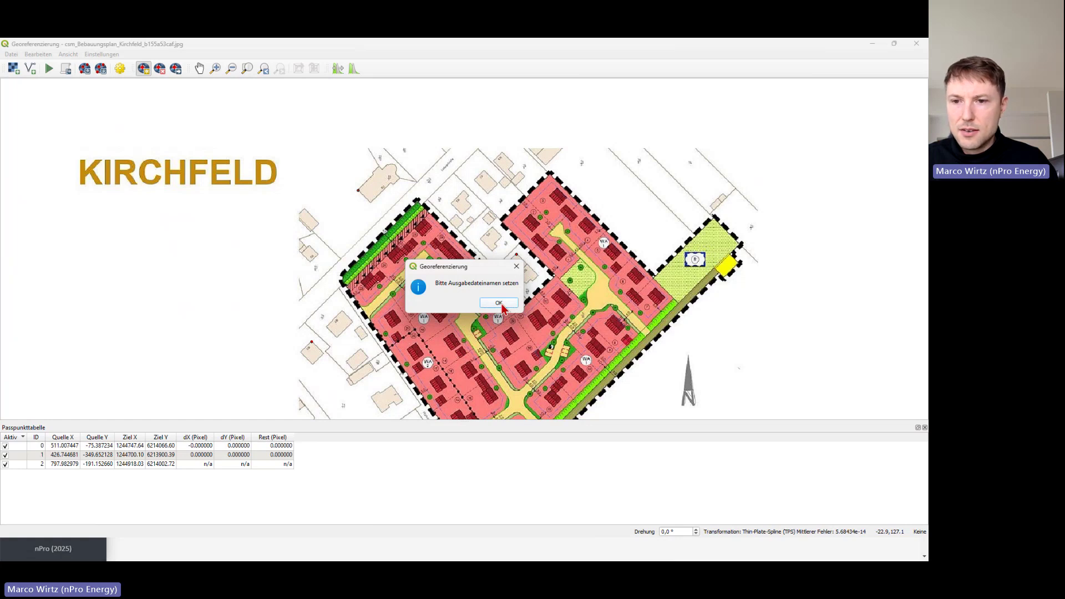
{"action": "left_click", "coordinate": [498, 304]}
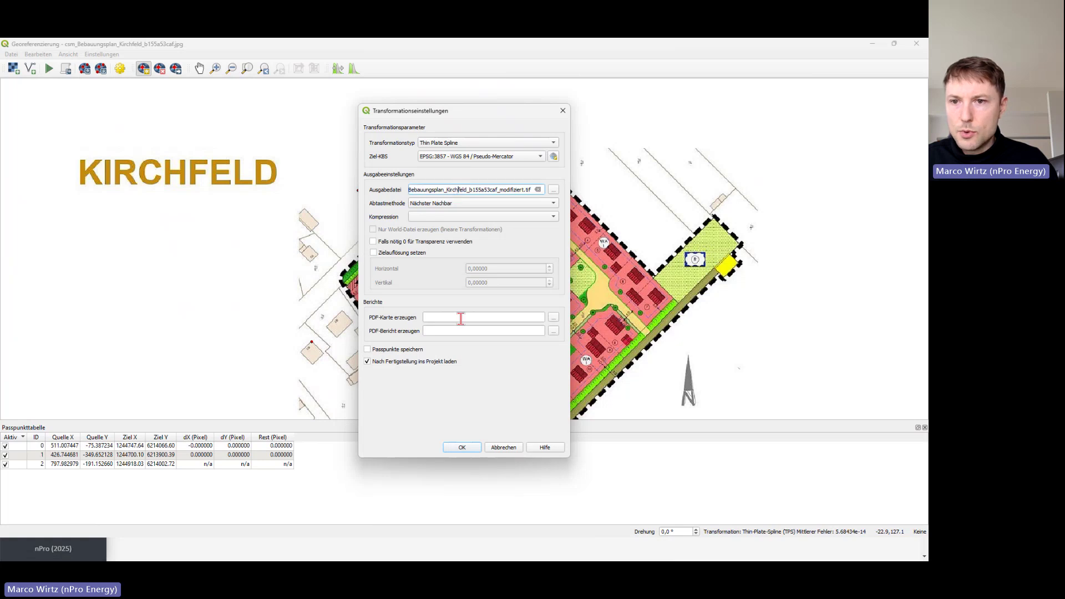
{"action": "left_click", "coordinate": [463, 448]}
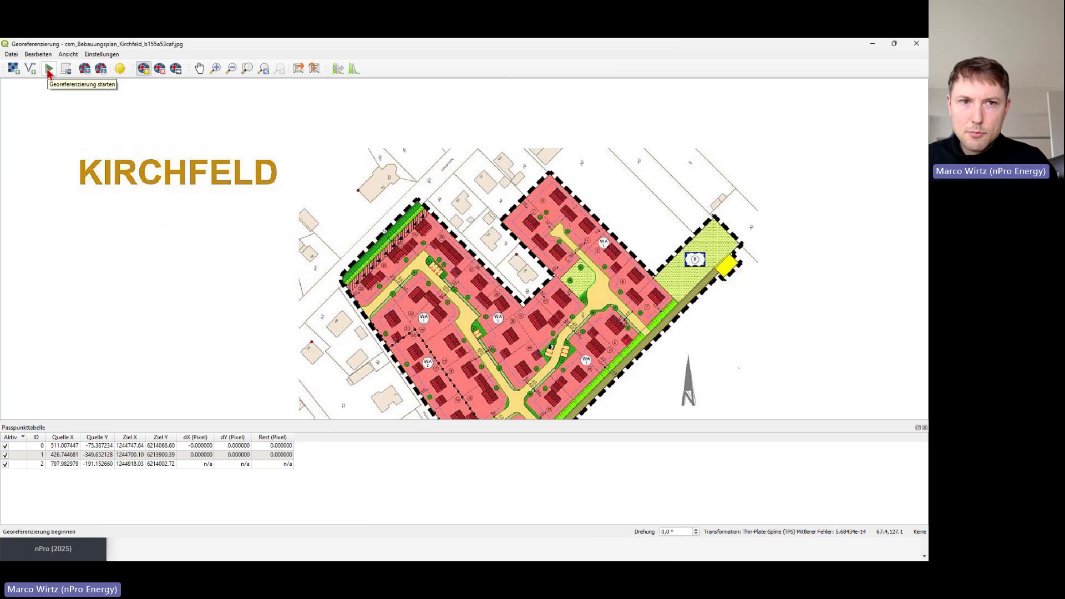
{"action": "left_click", "coordinate": [49, 70]}
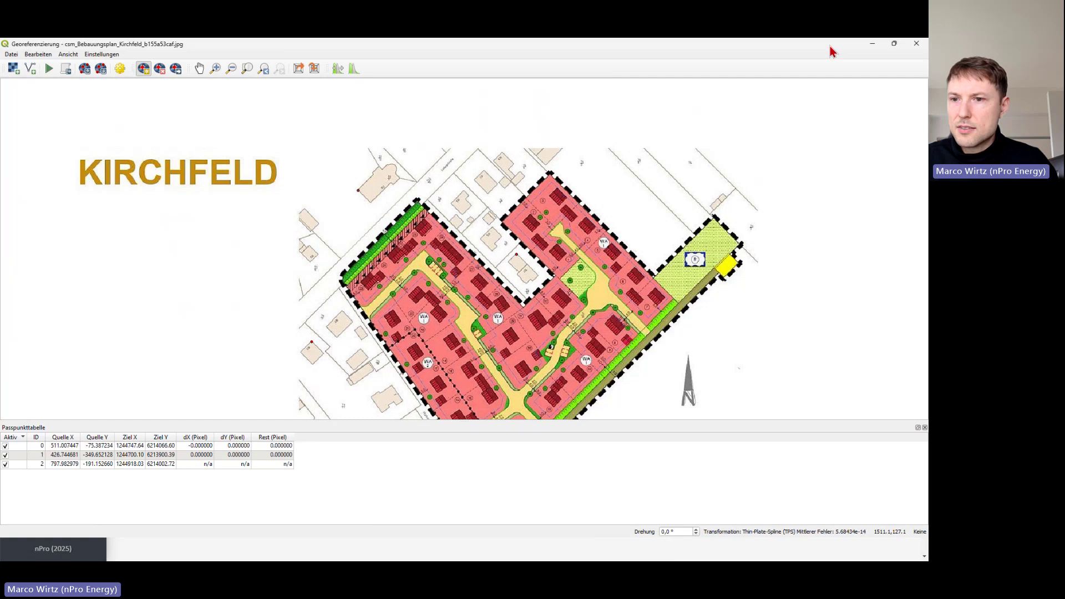
Return to the main map and examine how the georeferenced Kirchfeld plan fits the surrounding OpenStreetMap streets and buildings.
{"action": "left_click_drag", "start_coordinate": [832, 51], "coordinate": [0, 167]}
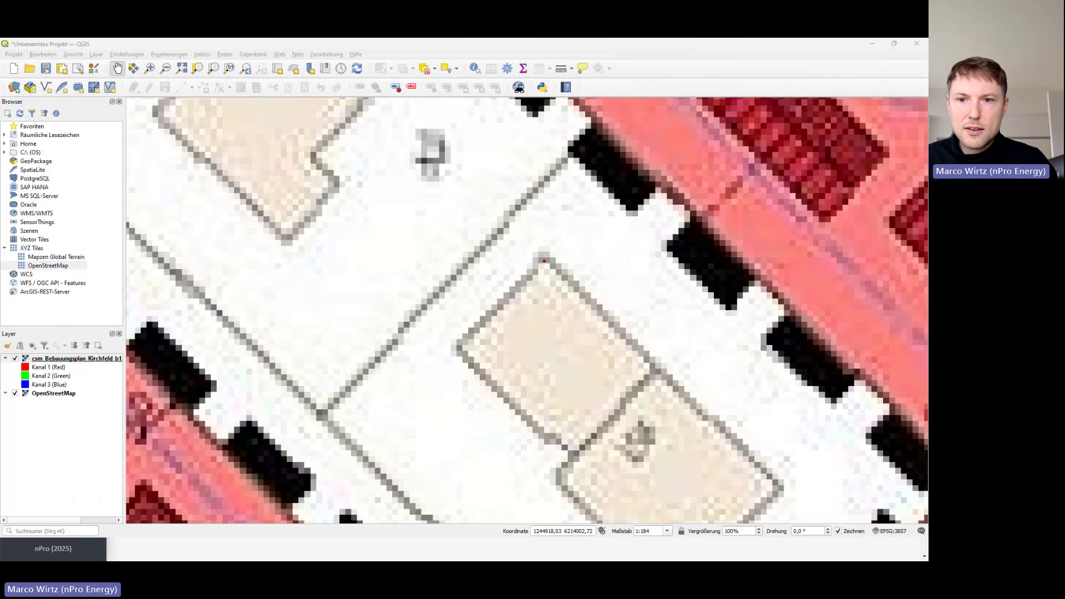
{"action": "scroll", "coordinate": [495, 333], "scroll_direction": "down", "scroll_amount": 4}
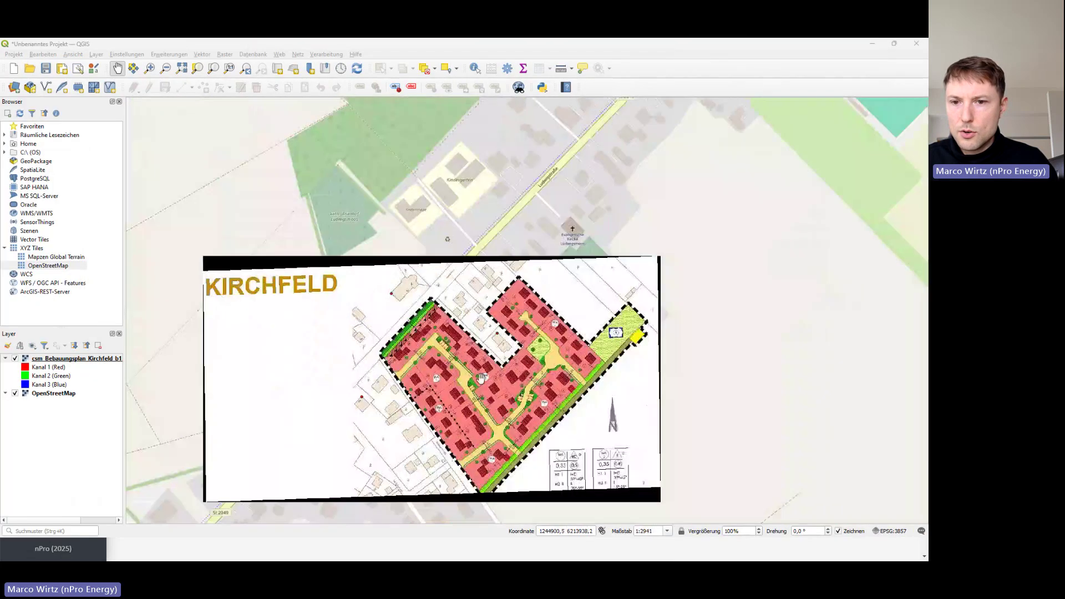
{"action": "left_click_drag", "start_coordinate": [481, 379], "coordinate": [535, 304]}
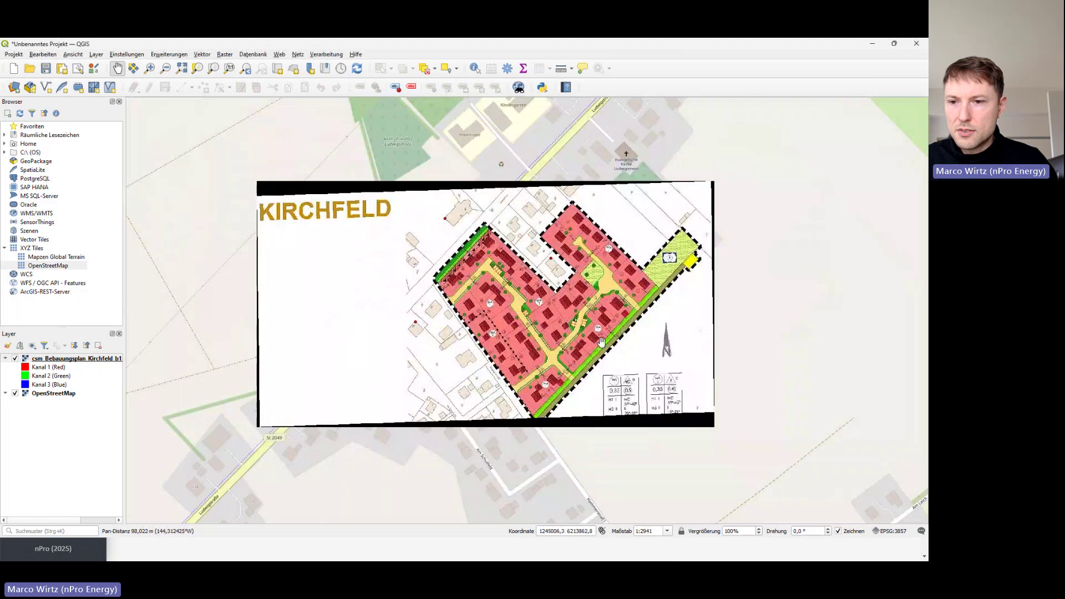
{"action": "left_click_drag", "start_coordinate": [581, 335], "coordinate": [562, 338]}
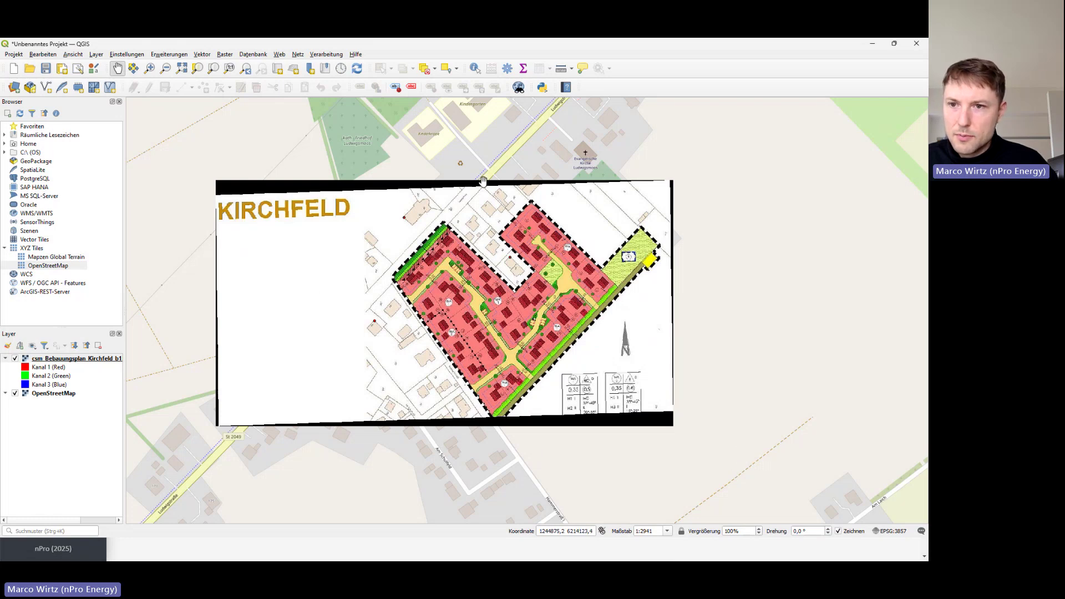
{"action": "scroll", "coordinate": [483, 182], "scroll_direction": "up", "scroll_amount": 1}
{"action": "scroll", "coordinate": [484, 181], "scroll_direction": "down", "scroll_amount": 2}
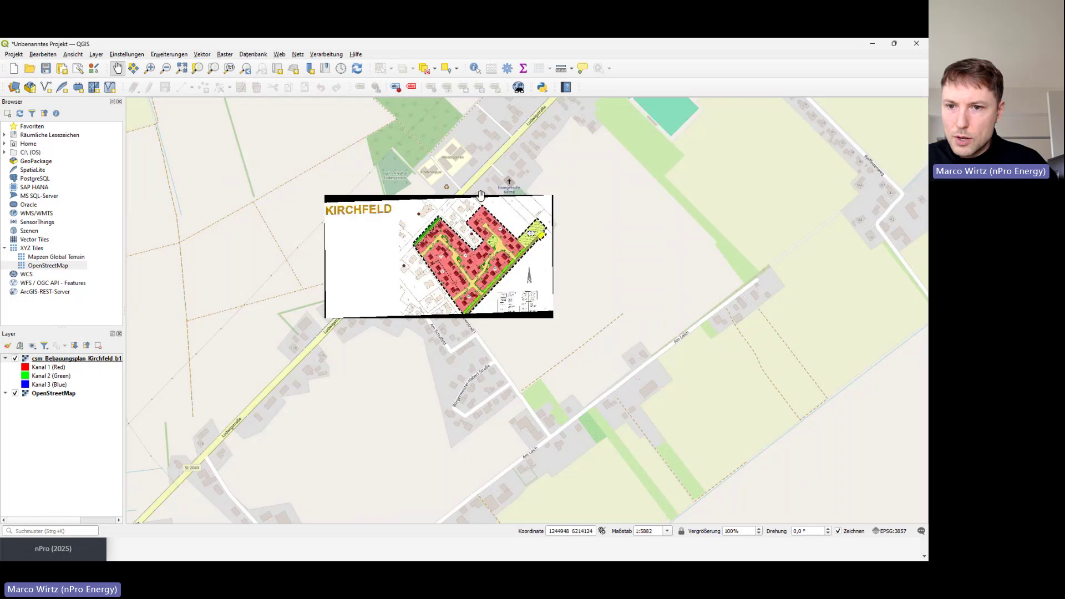
{"action": "scroll", "coordinate": [464, 323], "scroll_direction": "up", "scroll_amount": 2}
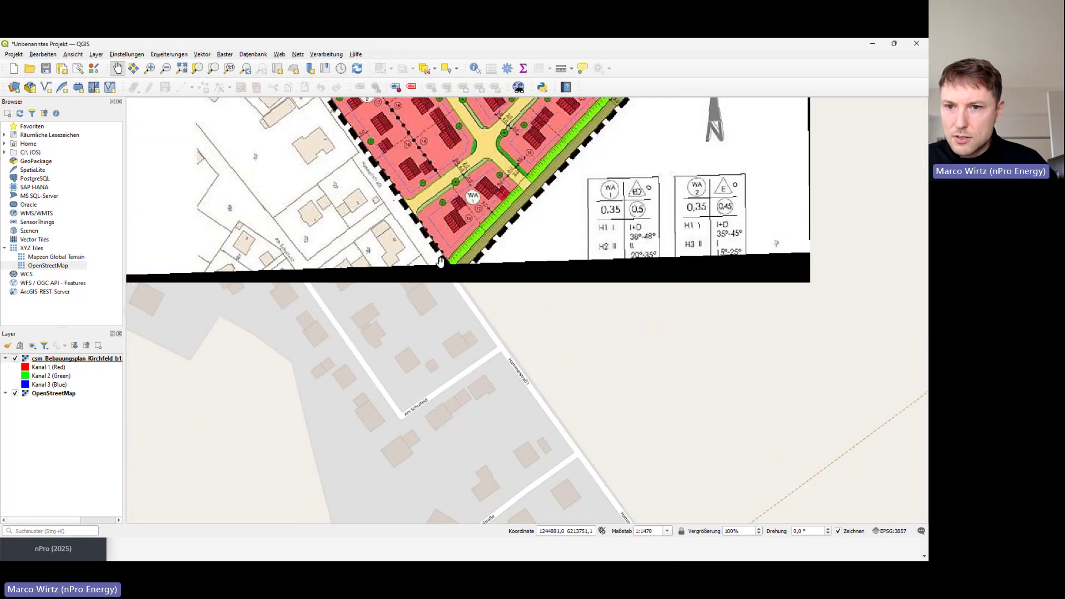
{"action": "scroll", "coordinate": [474, 318], "scroll_direction": "down", "scroll_amount": 2}
{"action": "left_click_drag", "start_coordinate": [461, 335], "coordinate": [450, 386]}
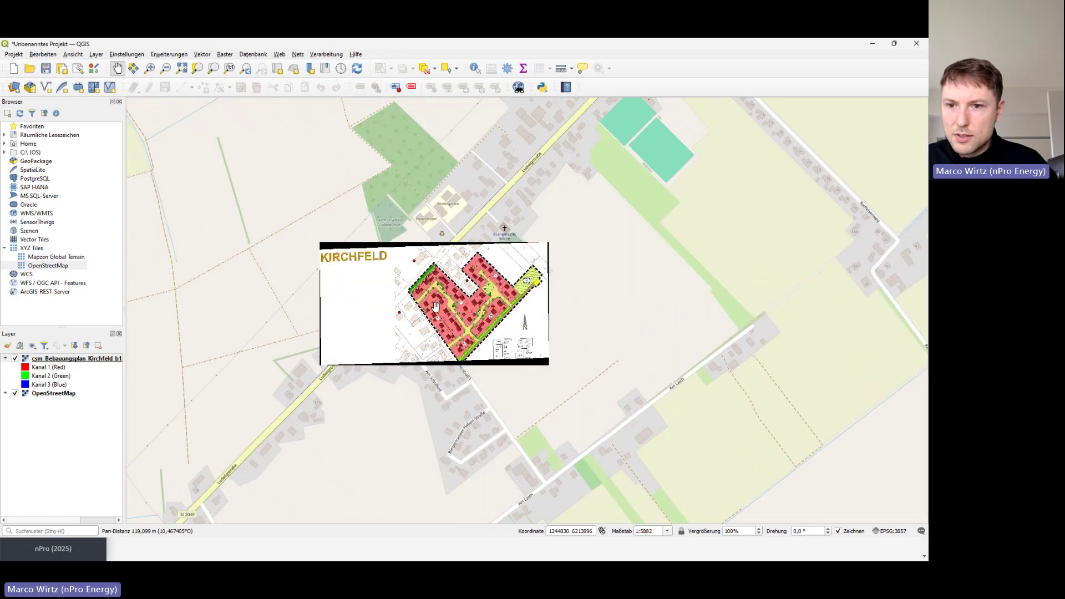
{"action": "scroll", "coordinate": [428, 300], "scroll_direction": "up", "scroll_amount": 1}
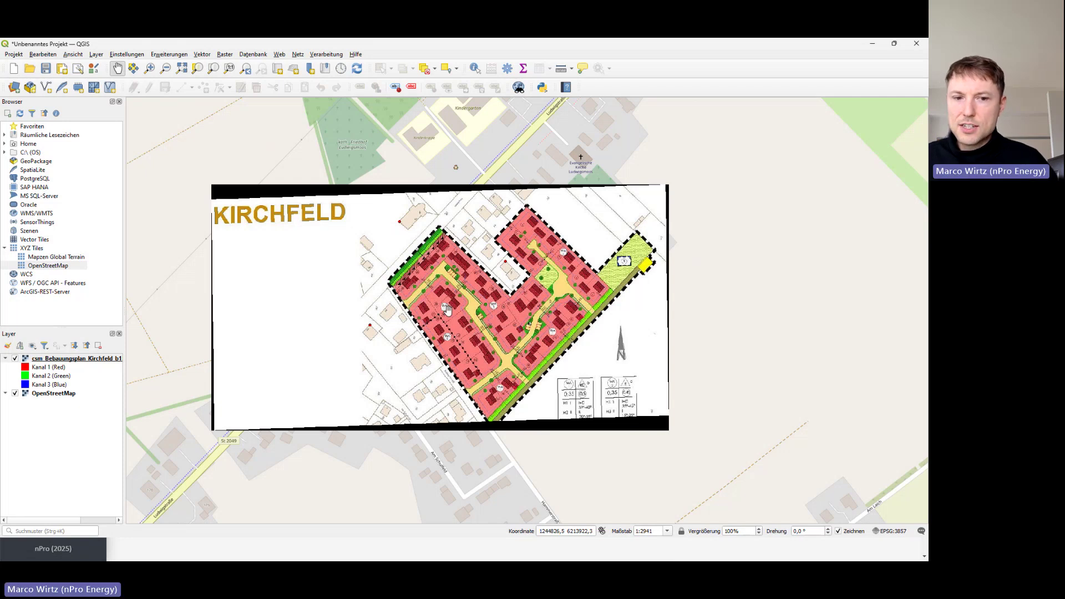
{"action": "scroll", "coordinate": [468, 323], "scroll_direction": "up", "scroll_amount": 1}
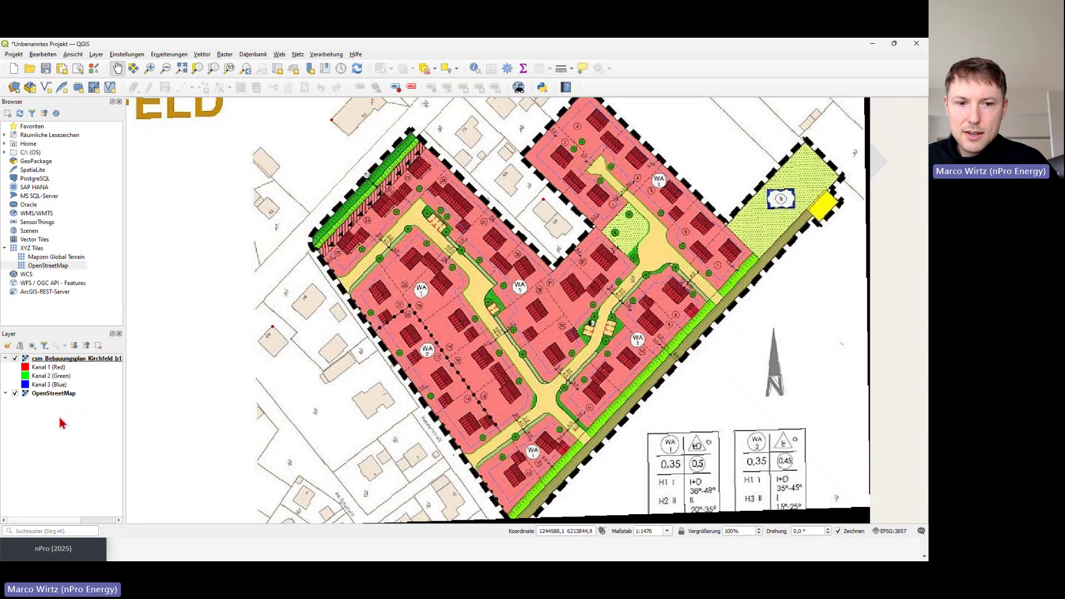
Create a new shapefile layer with the file name Buildings and the geometry type Polygon.
{"action": "left_click", "coordinate": [46, 88]}
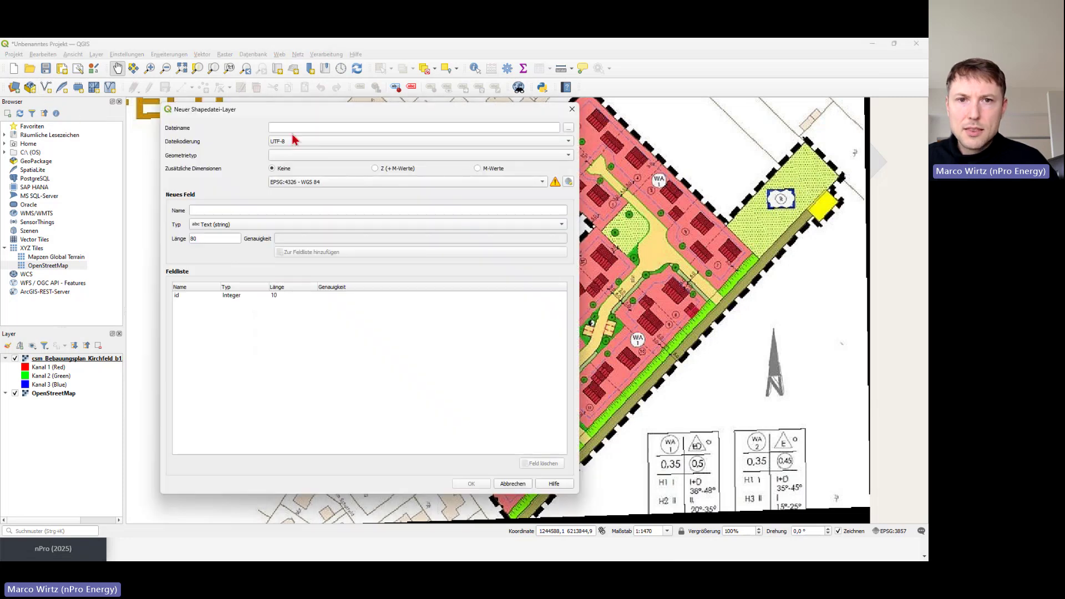
{"action": "left_click", "coordinate": [291, 129]}
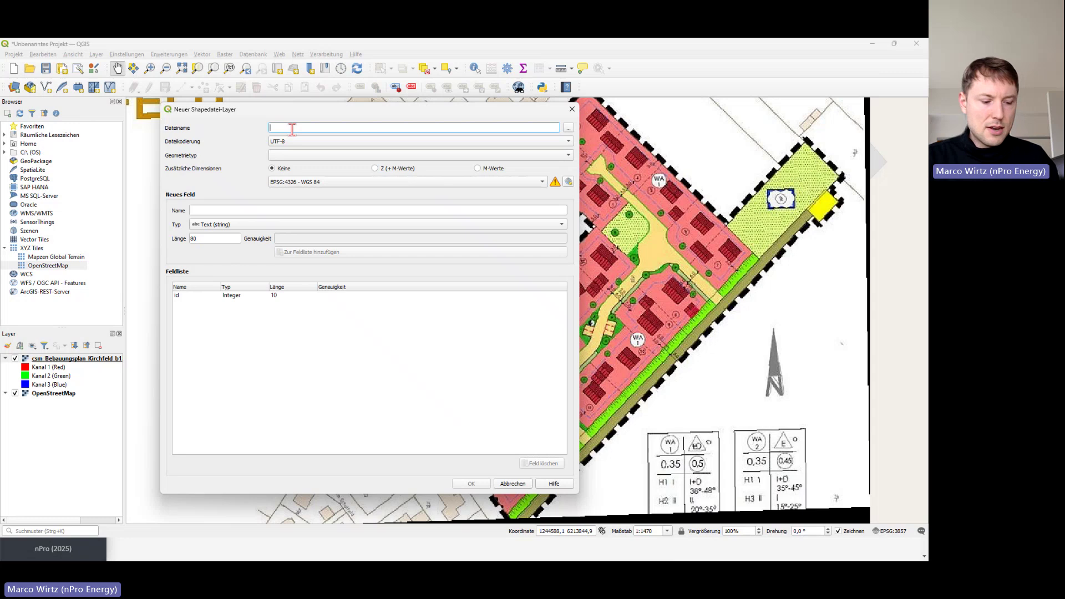
{"action": "type", "text": "Bu"}
{"action": "type", "text": "l"}
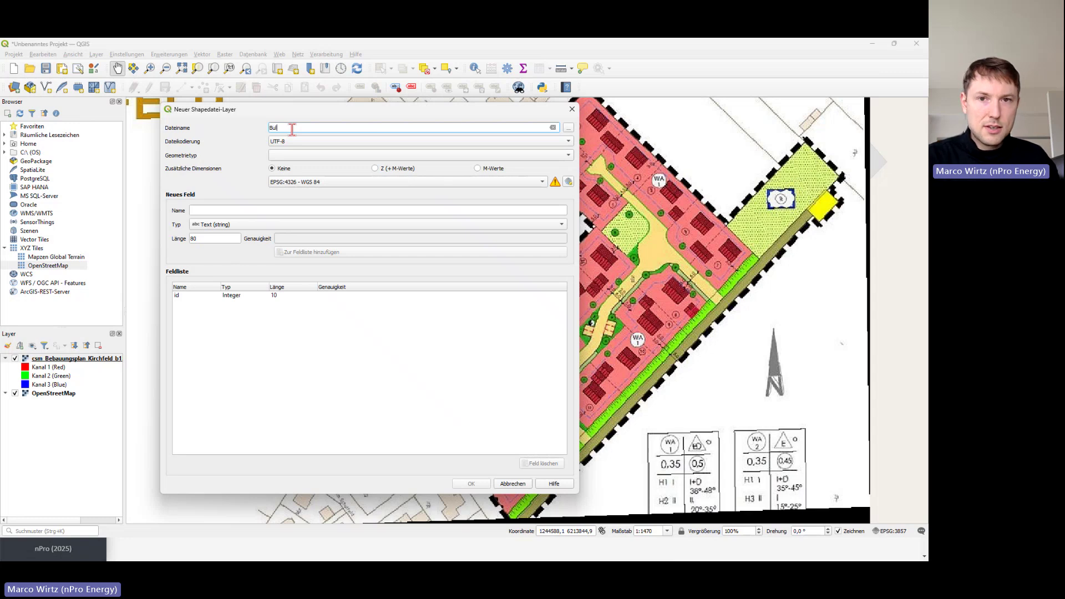
{"action": "type", "text": "ldings"}
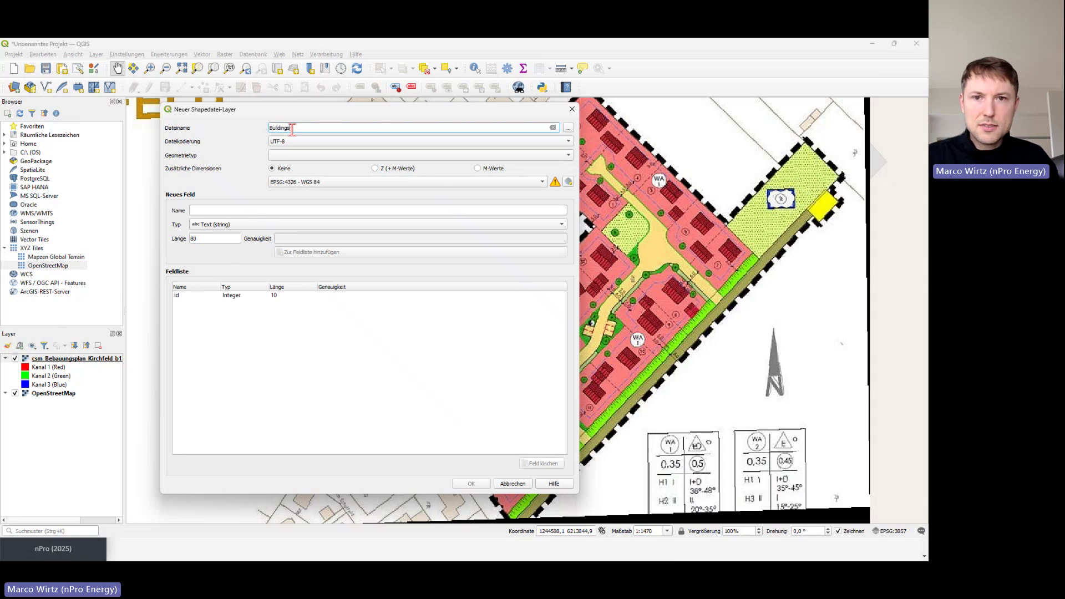
{"action": "left_click", "coordinate": [303, 157]}
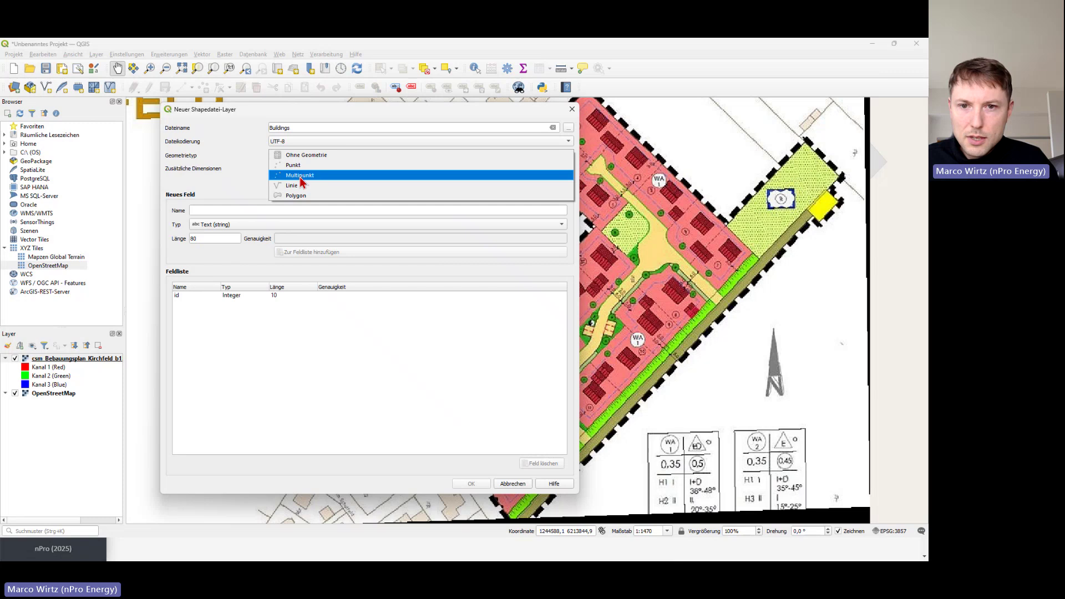
{"action": "left_click", "coordinate": [314, 196]}
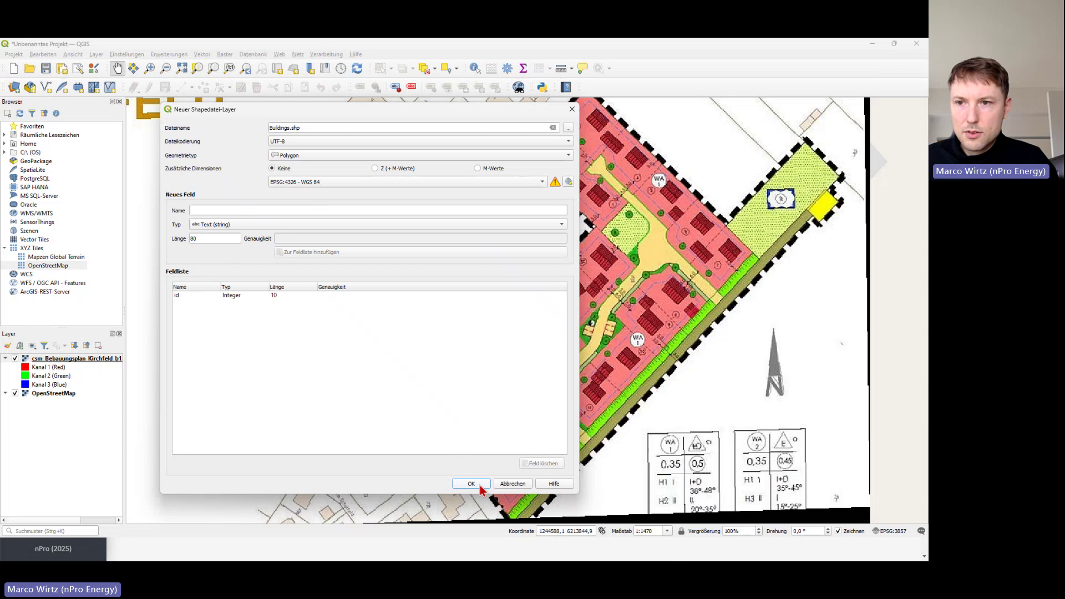
{"action": "left_click", "coordinate": [480, 486]}
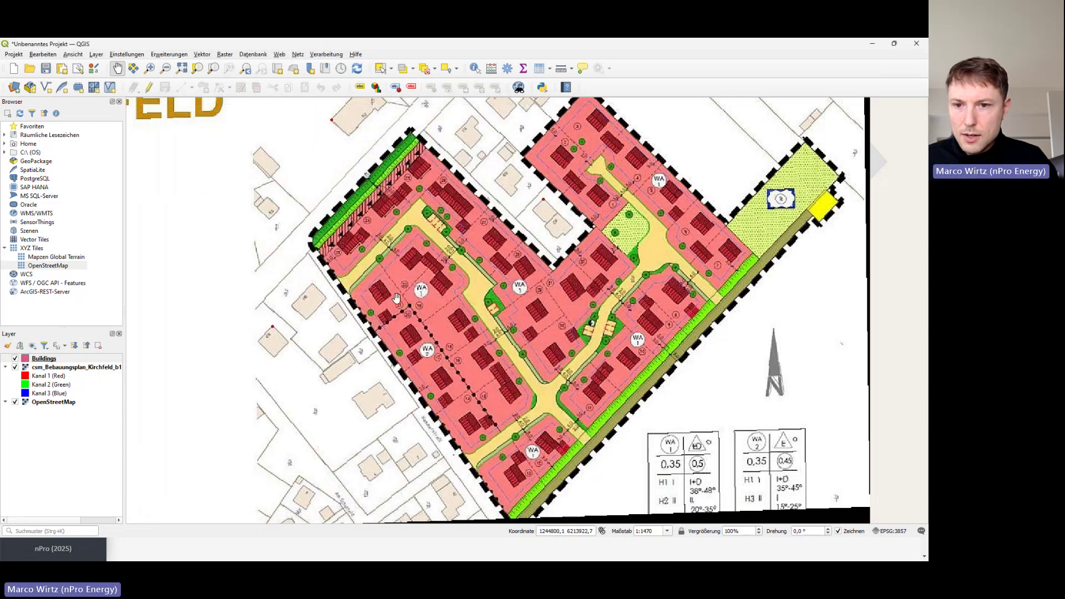
Switch the Buildings layer to editing mode, with the houses around the plan's northwestern WA 1 label in close view.
{"action": "scroll", "coordinate": [397, 298], "scroll_direction": "up", "scroll_amount": 2}
{"action": "left_click_drag", "start_coordinate": [397, 298], "coordinate": [314, 348]}
{"action": "scroll", "coordinate": [314, 348], "scroll_direction": "up", "scroll_amount": 1}
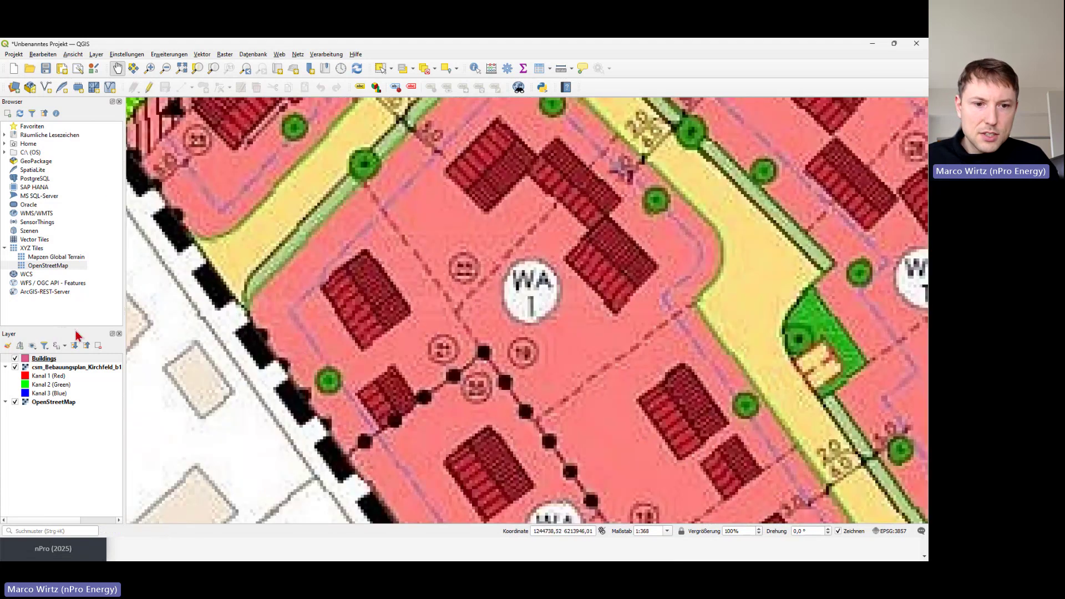
{"action": "right_click", "coordinate": [34, 360]}
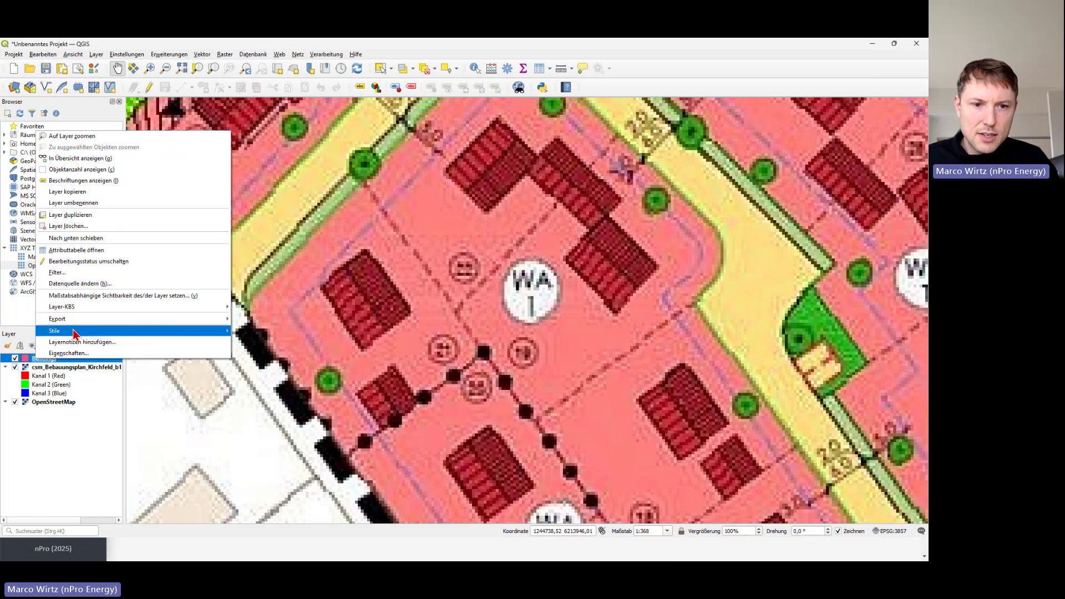
{"action": "left_click", "coordinate": [111, 267]}
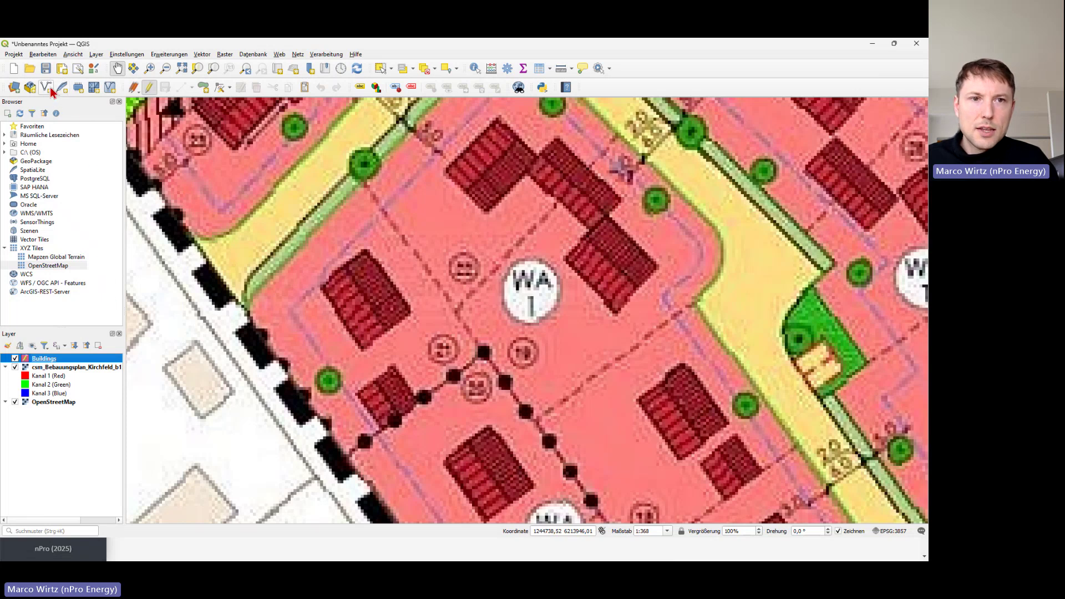
Digitize the detached house west of the WA 1 label as a polygon in the Buildings layer, leaving its id empty.
{"action": "left_click", "coordinate": [204, 88]}
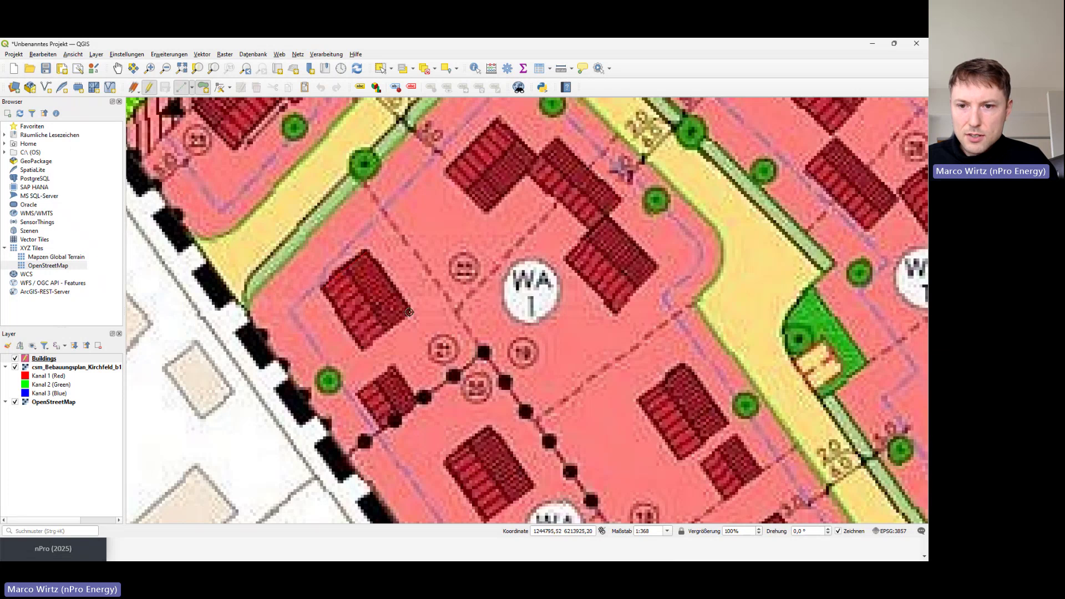
{"action": "right_click", "coordinate": [326, 293]}
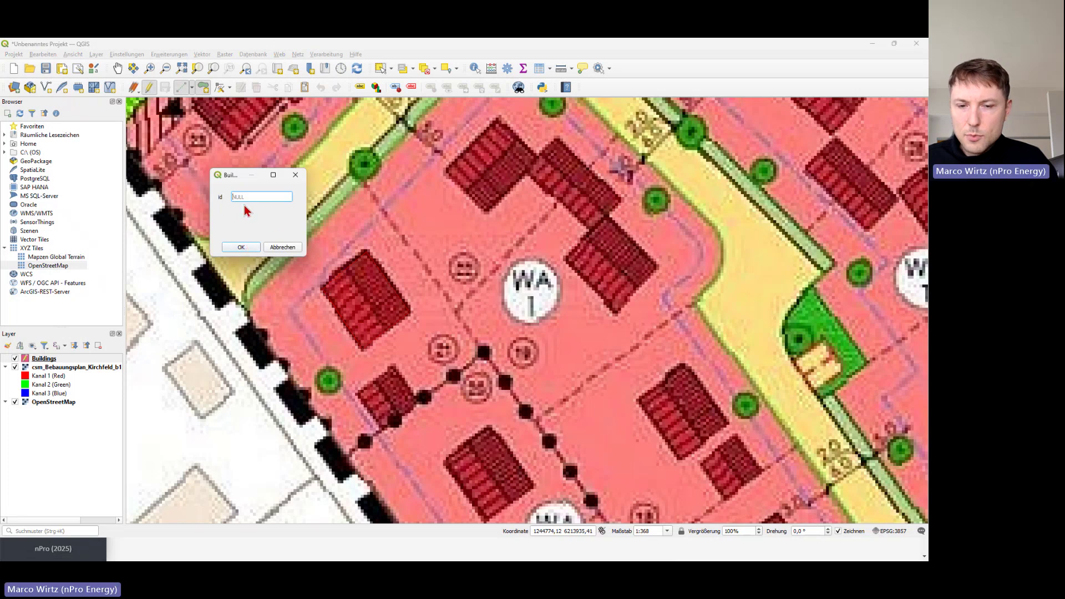
{"action": "left_click", "coordinate": [243, 246]}
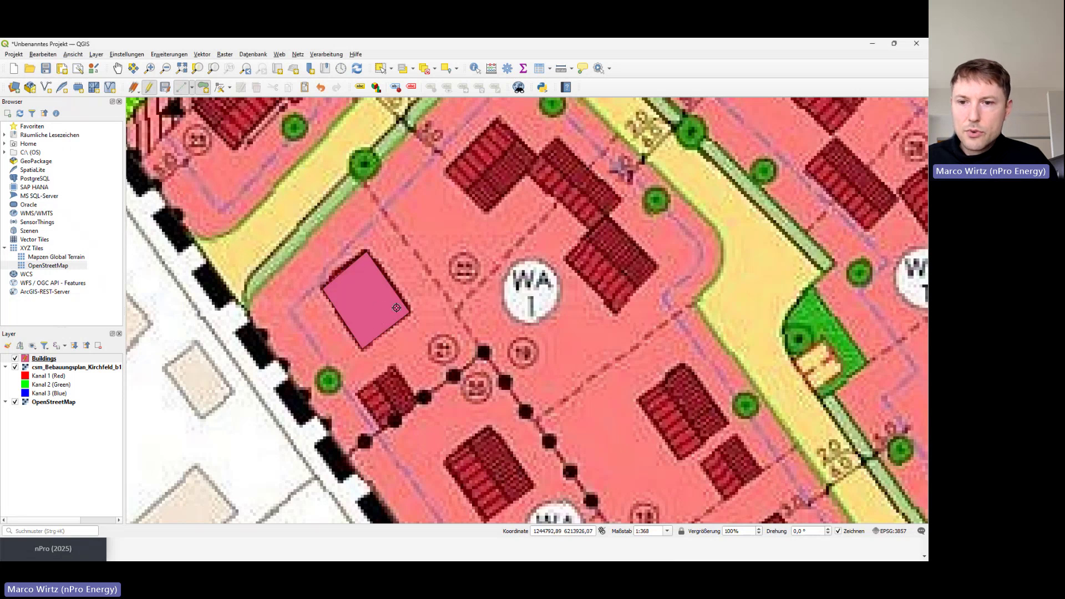
Digitize the northwestern house of the connected row north of the WA 1 label as a polygon with an empty id.
{"action": "left_click_drag", "start_coordinate": [488, 258], "coordinate": [404, 308]}
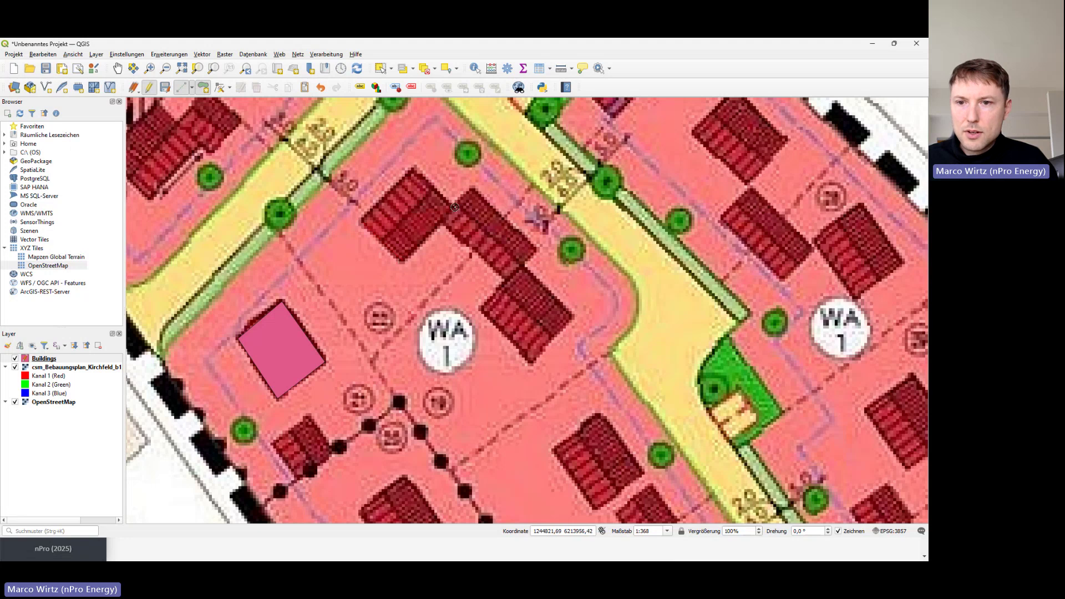
{"action": "right_click", "coordinate": [378, 212]}
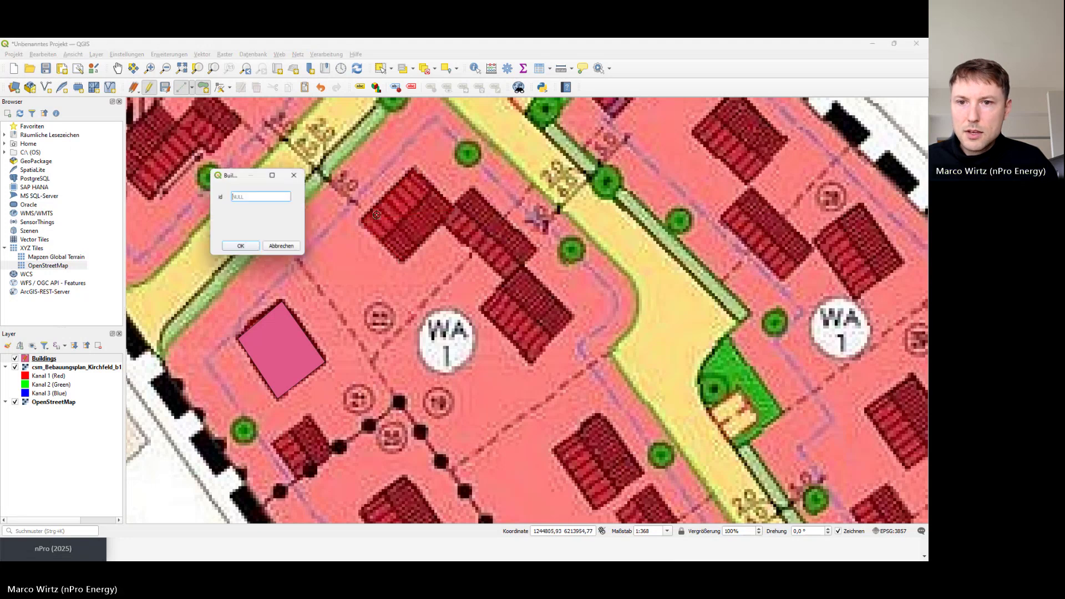
{"action": "left_click", "coordinate": [252, 248]}
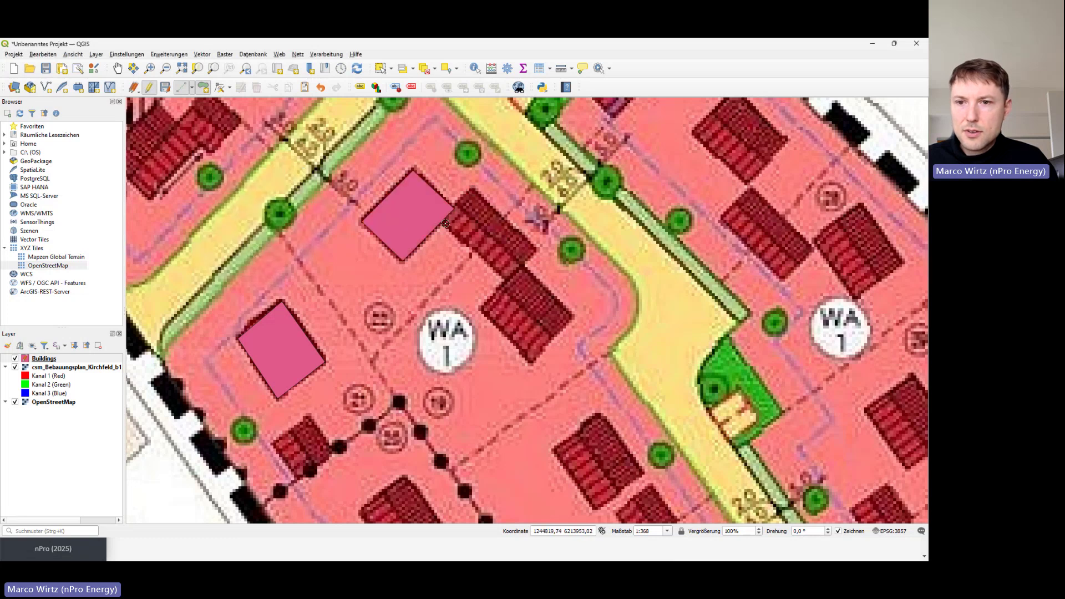
Digitize the narrow middle building of the connected row northeast of the WA 1 label as a polygon with an empty id.
{"action": "left_click", "coordinate": [536, 248]}
{"action": "right_click", "coordinate": [517, 214]}
{"action": "left_click", "coordinate": [241, 247]}
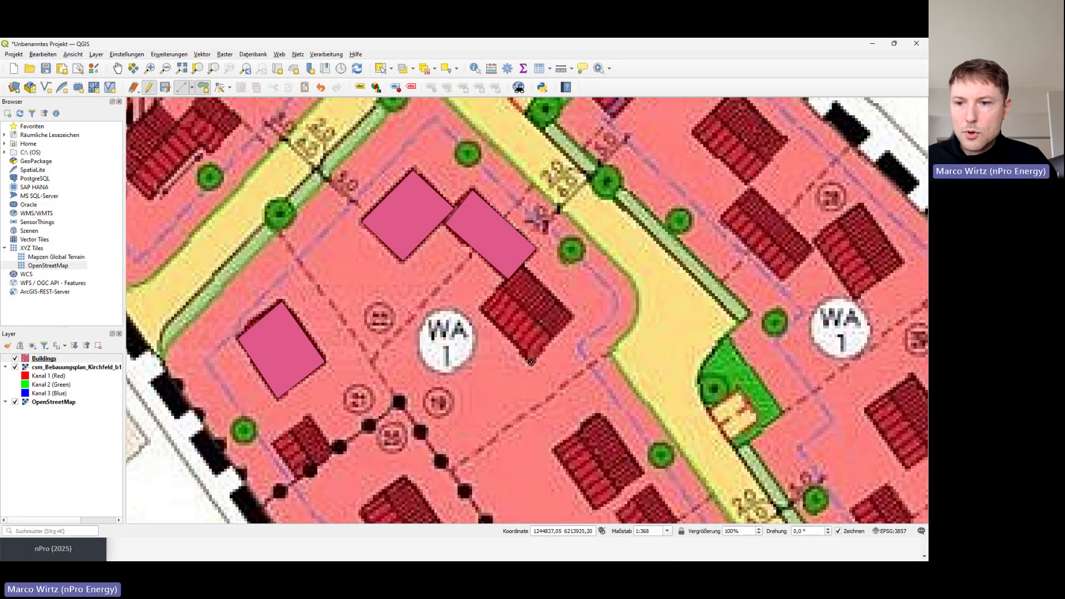
Finish the southeastern house of the connected row northeast of the WA 1 label as a polygon with an empty id.
{"action": "right_click", "coordinate": [538, 270]}
{"action": "left_click", "coordinate": [251, 246]}
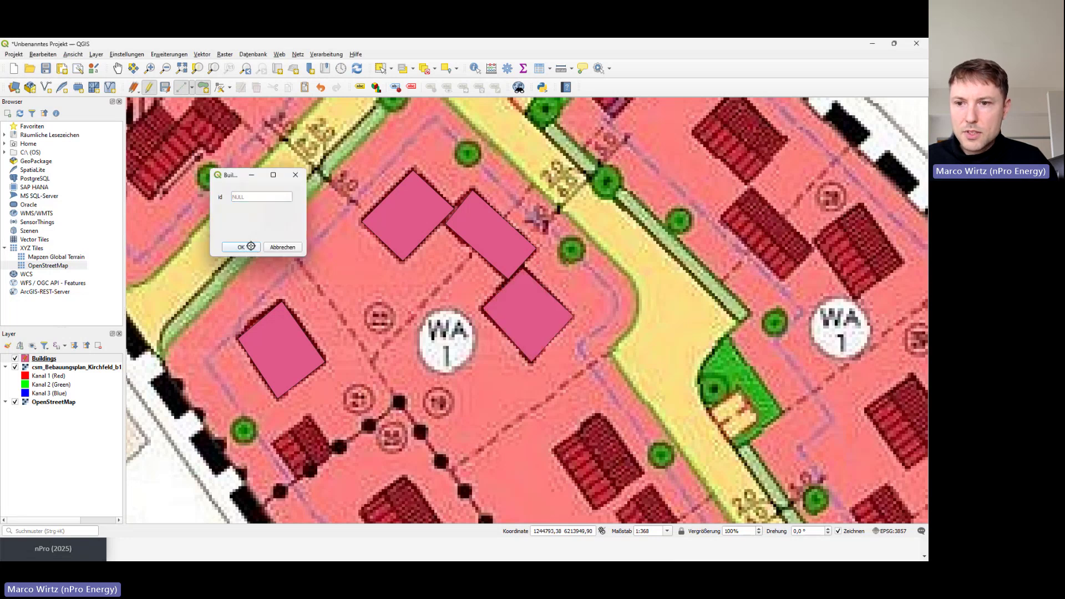
{"action": "scroll", "coordinate": [369, 314], "scroll_direction": "down", "scroll_amount": 1}
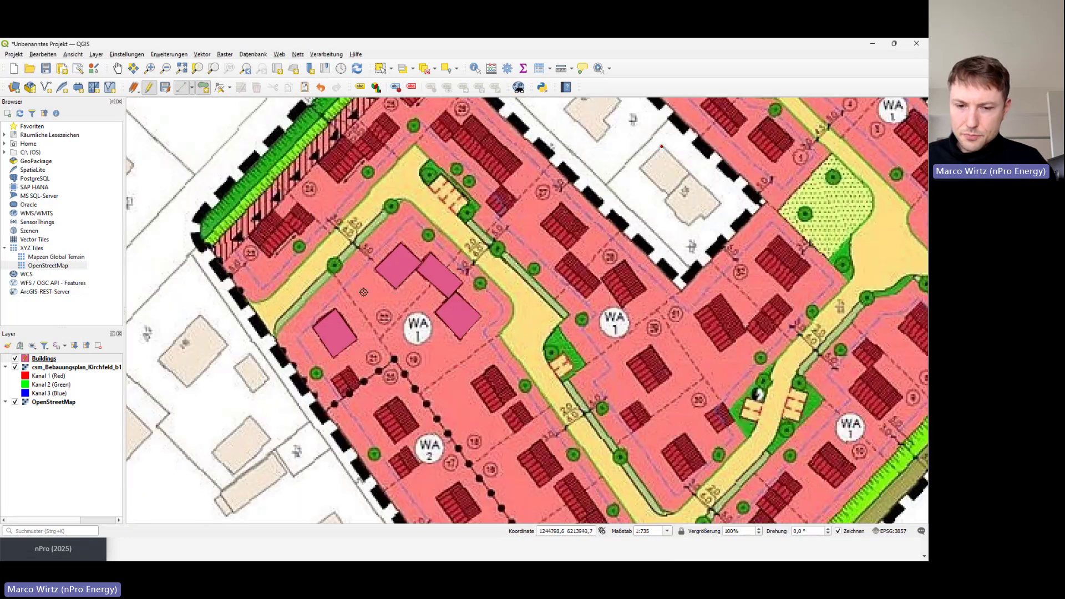
Export the digitized Buildings layer as a GeoJSON file named Buildings in EPSG:4326 - WGS 84, adding it to the map.
{"action": "right_click", "coordinate": [39, 360]}
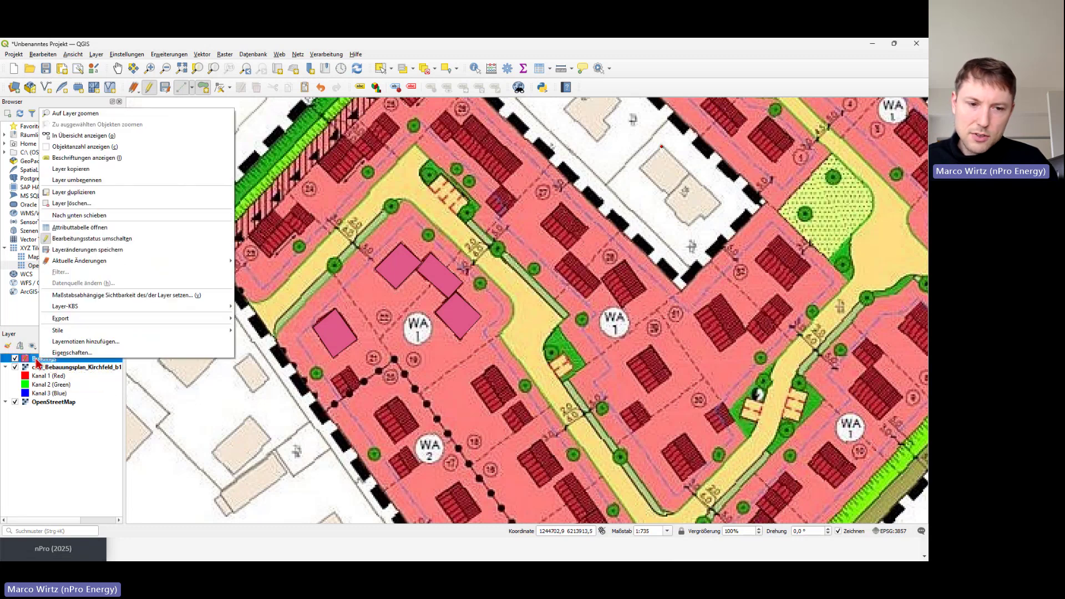
{"action": "mouse_move", "coordinate": [86, 322]}
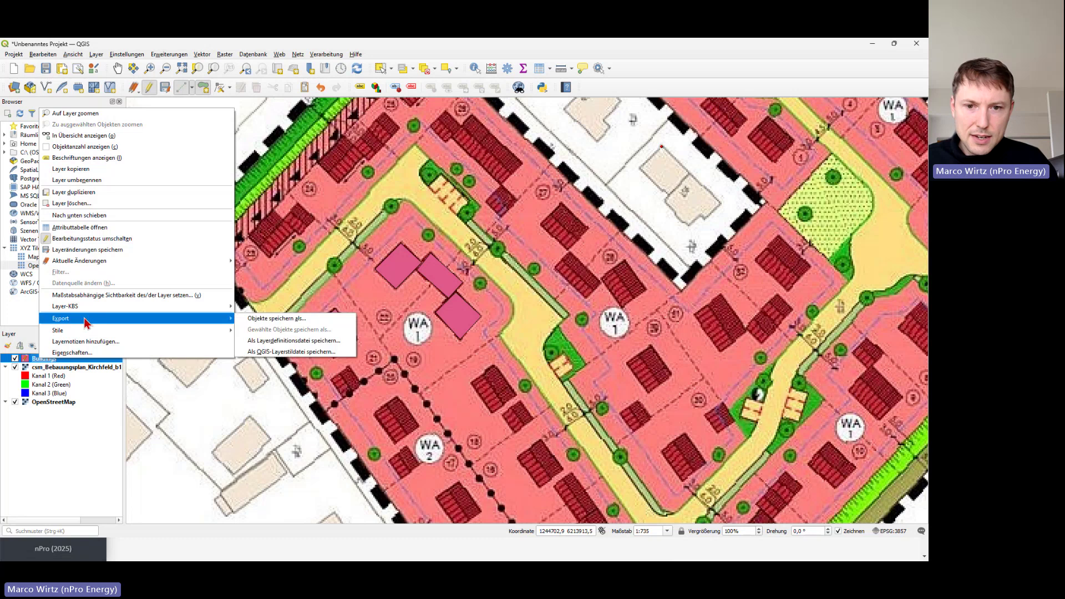
{"action": "left_click", "coordinate": [317, 321]}
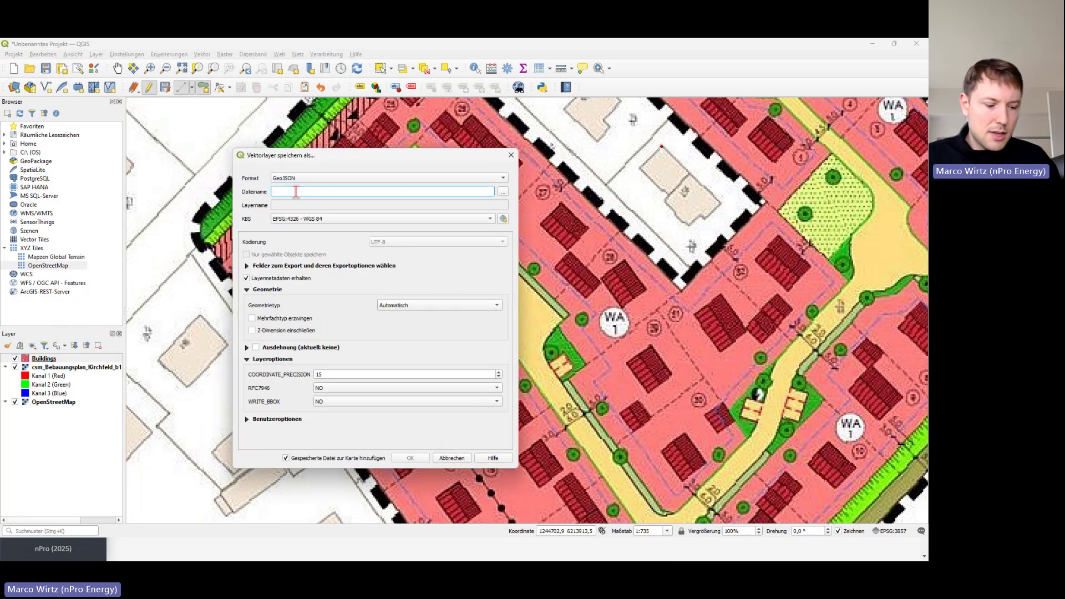
{"action": "type", "text": "Buil"}
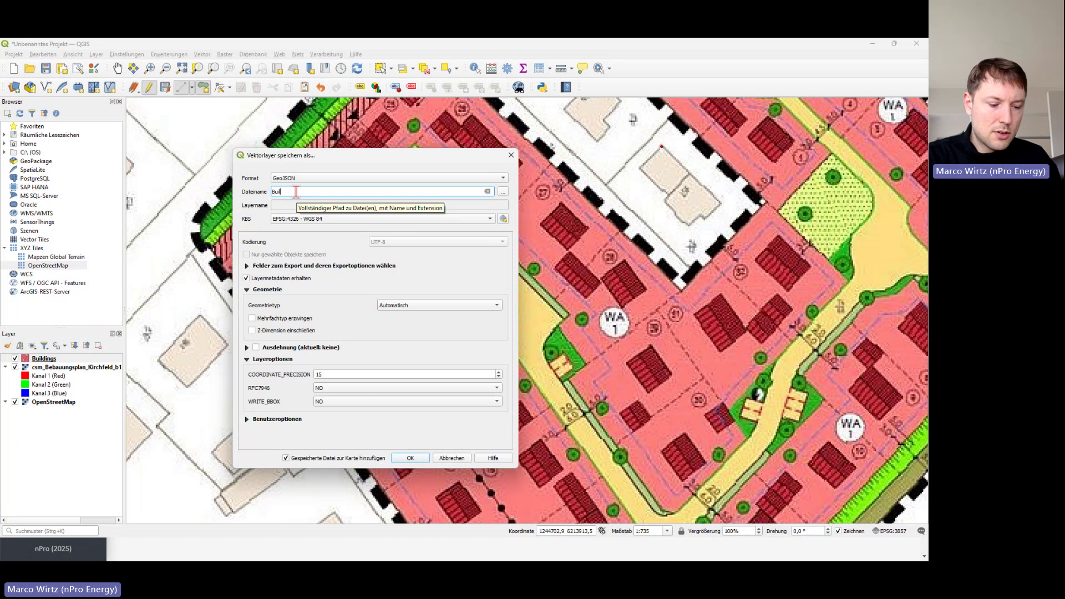
{"action": "type", "text": "dings"}
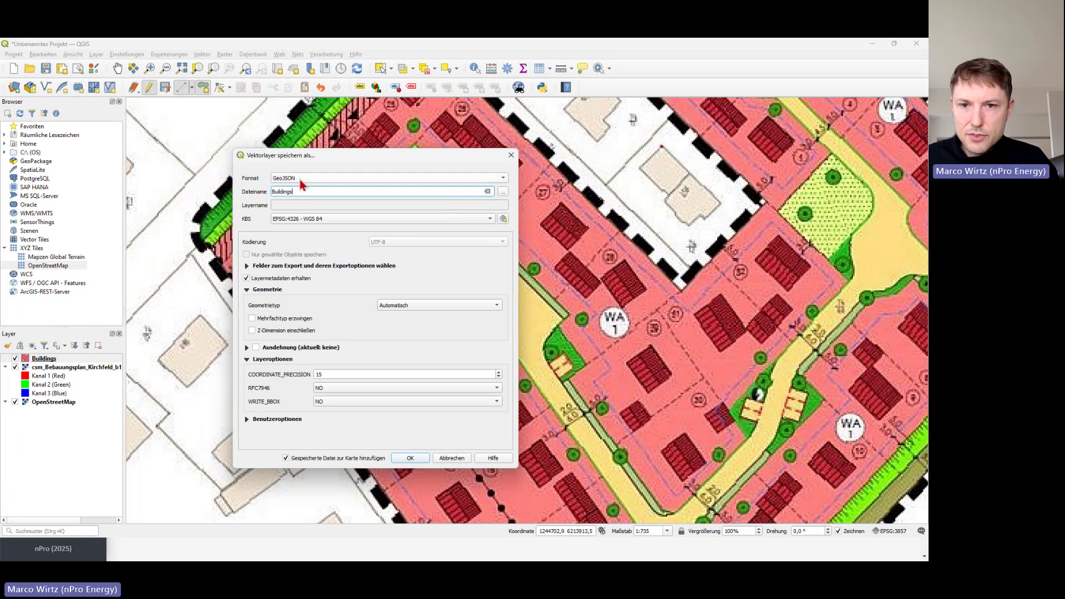
{"action": "left_click", "coordinate": [415, 461]}
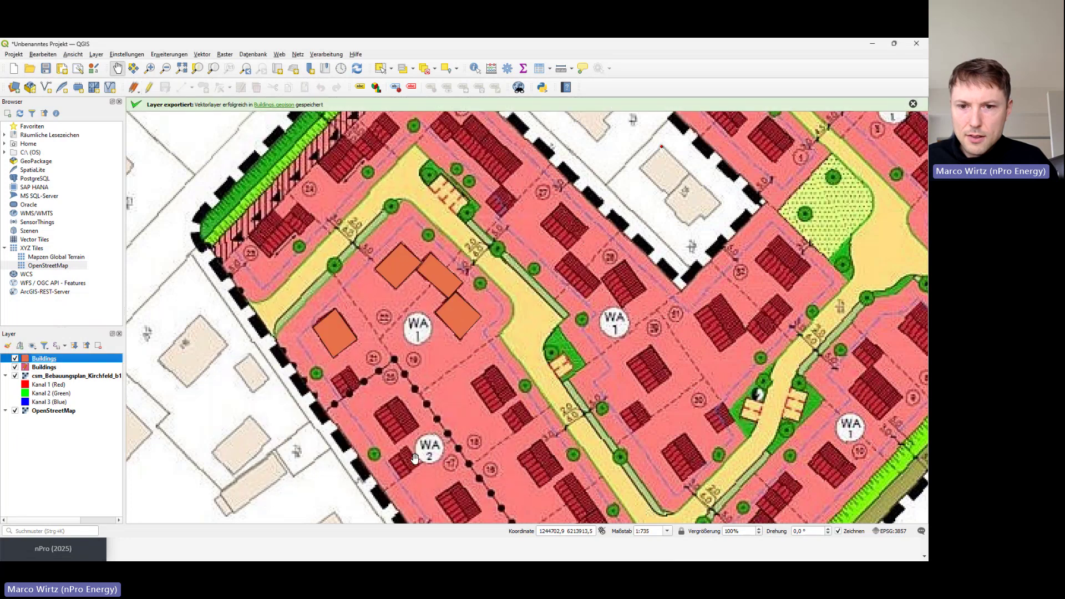
Export the original Buildings layer again as Buildings.geojson in EPSG:4326, choosing the PDF georeferencing folder under Youtube_Videos as the save location.
{"action": "left_click", "coordinate": [429, 549]}
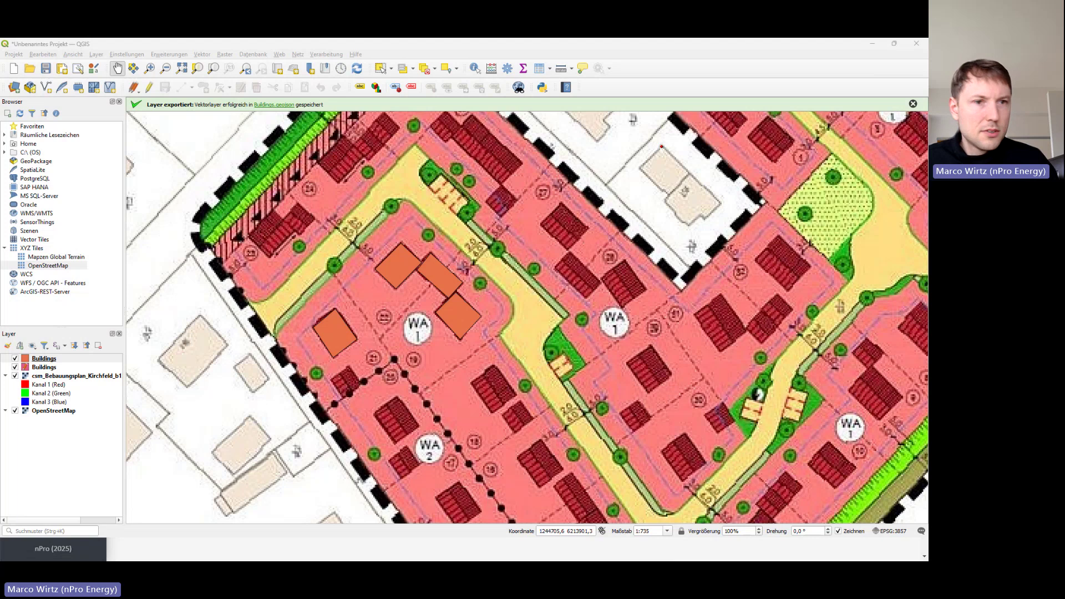
{"action": "right_click", "coordinate": [42, 367]}
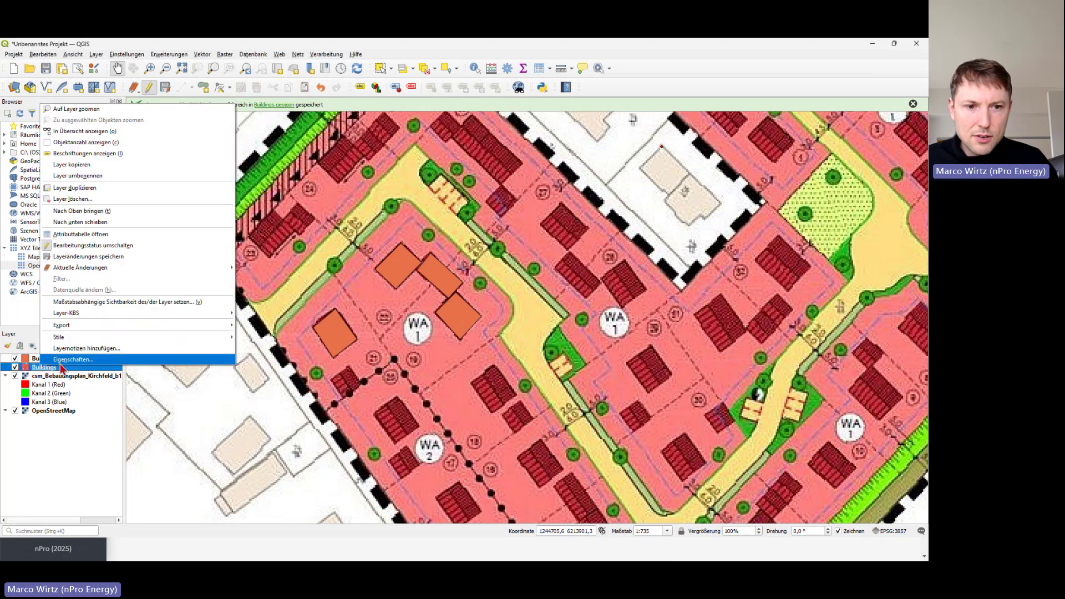
{"action": "mouse_move", "coordinate": [83, 325]}
{"action": "left_click", "coordinate": [300, 328]}
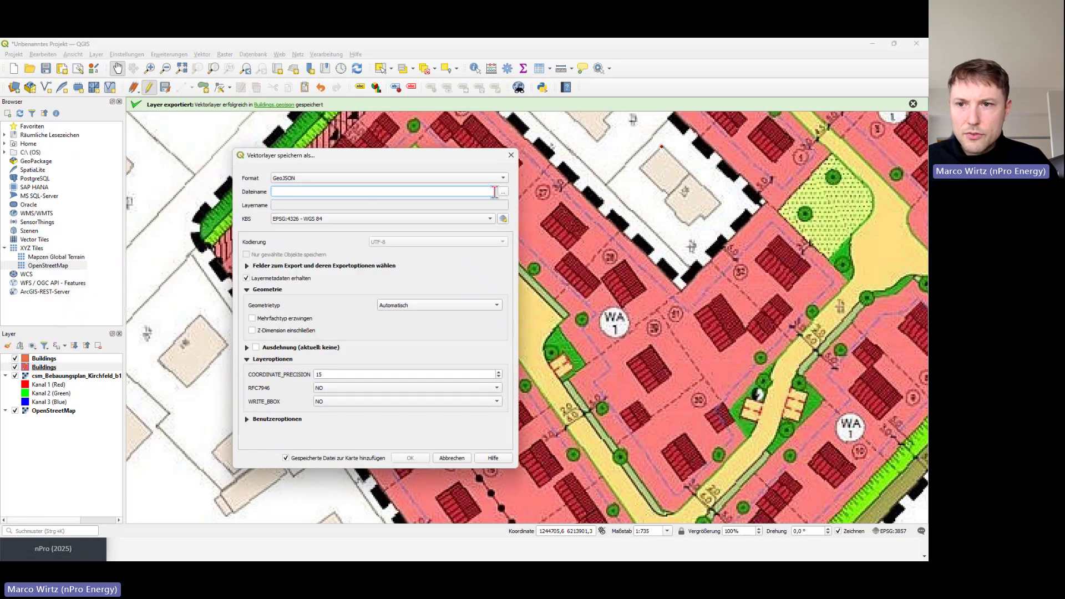
{"action": "type", "text": "B"}
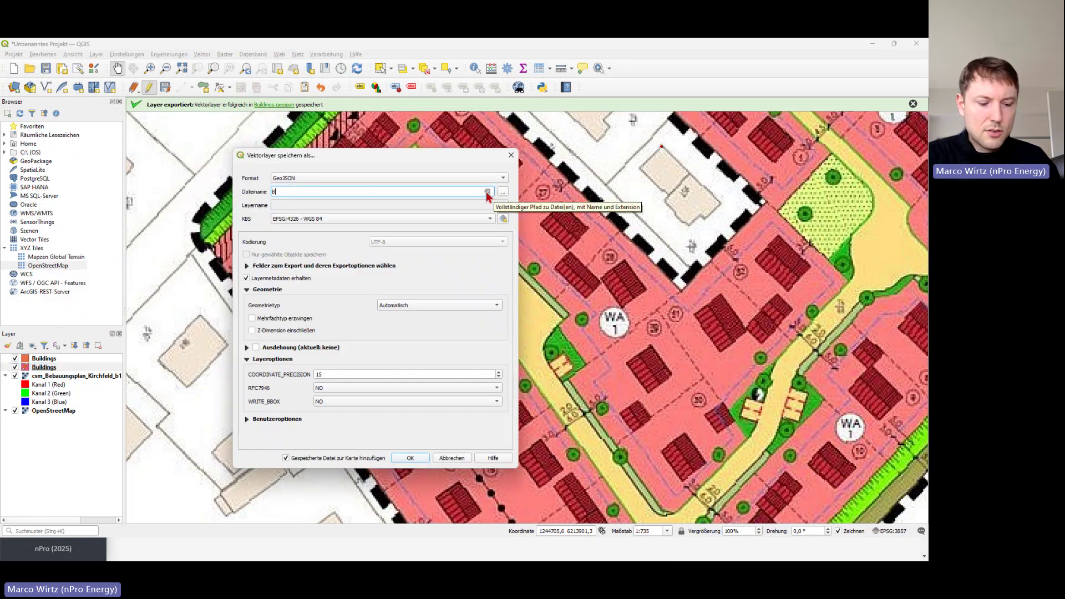
{"action": "type", "text": "uildings"}
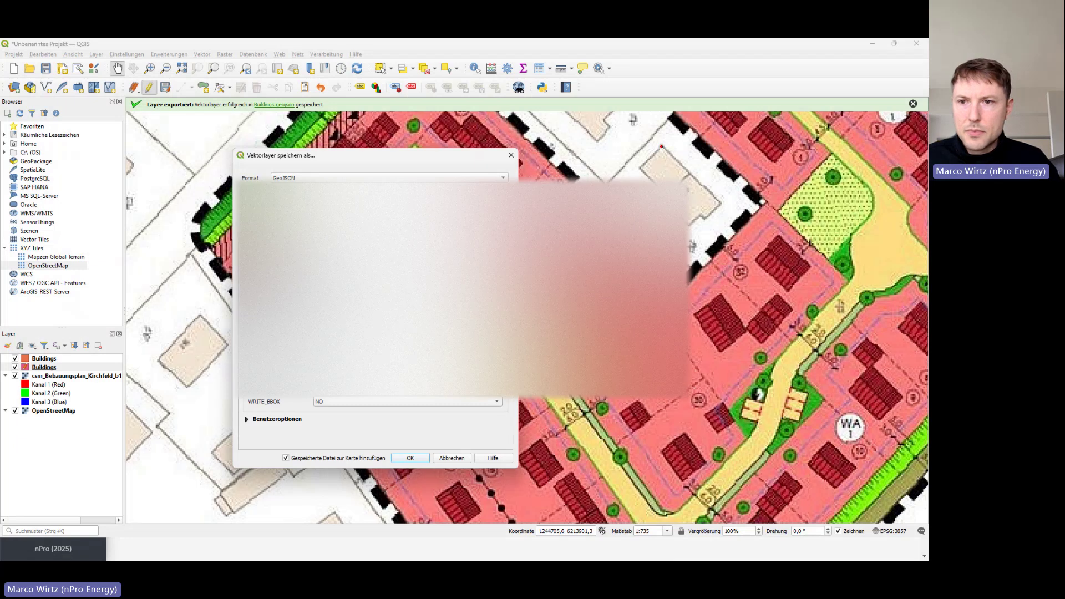
{"action": "left_click", "coordinate": [502, 191]}
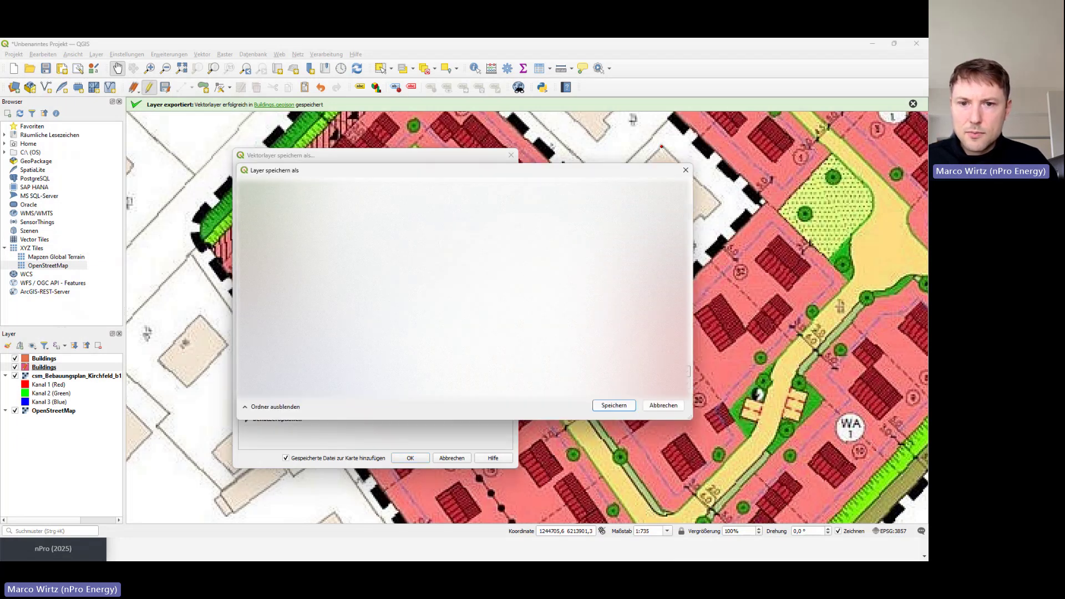
{"action": "left_click", "coordinate": [614, 406]}
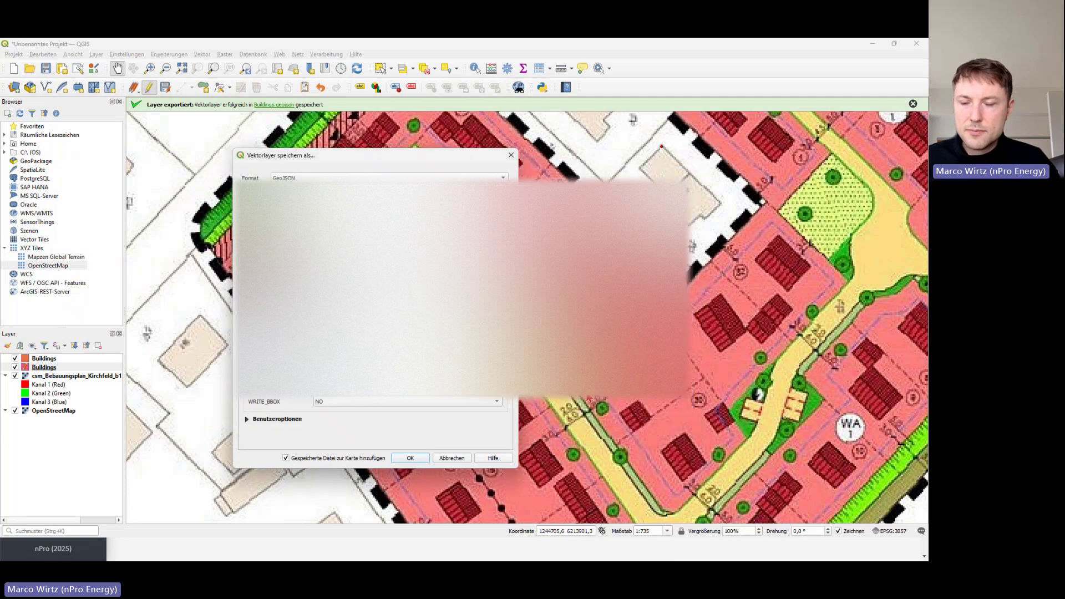
{"action": "left_click", "coordinate": [411, 459]}
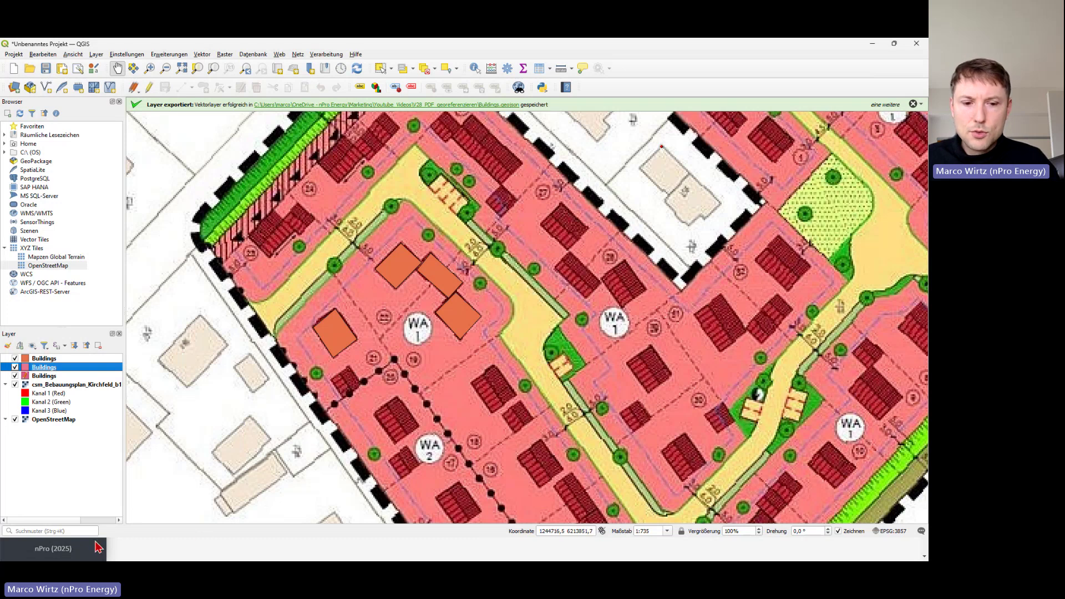
Switch to nPro's new project form and choose District as the project type.
{"action": "key", "text": "alt+Tab"}
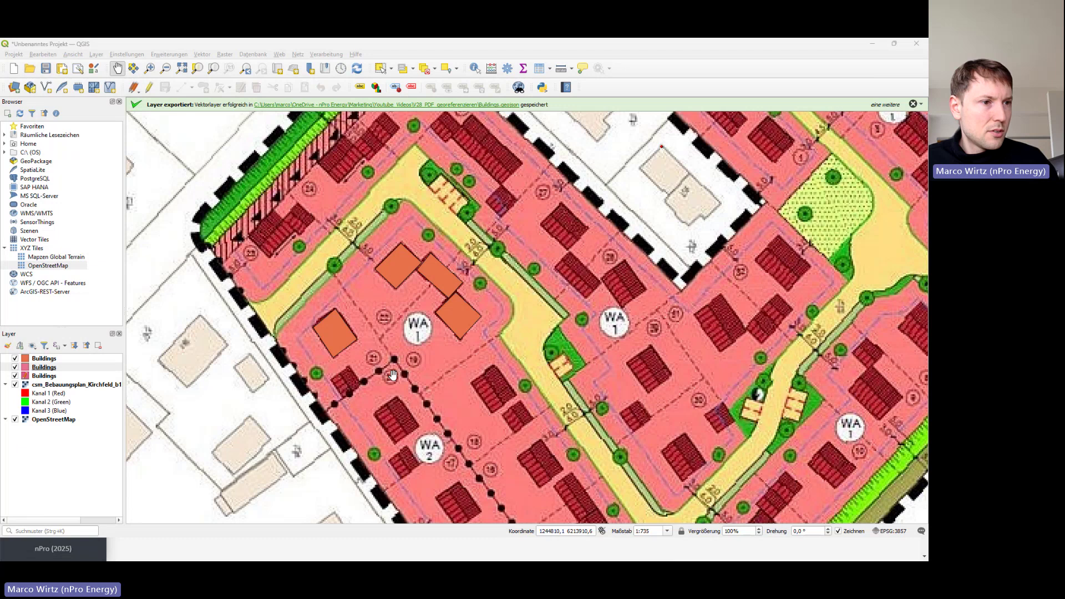
{"action": "key", "text": "alt+Tab"}
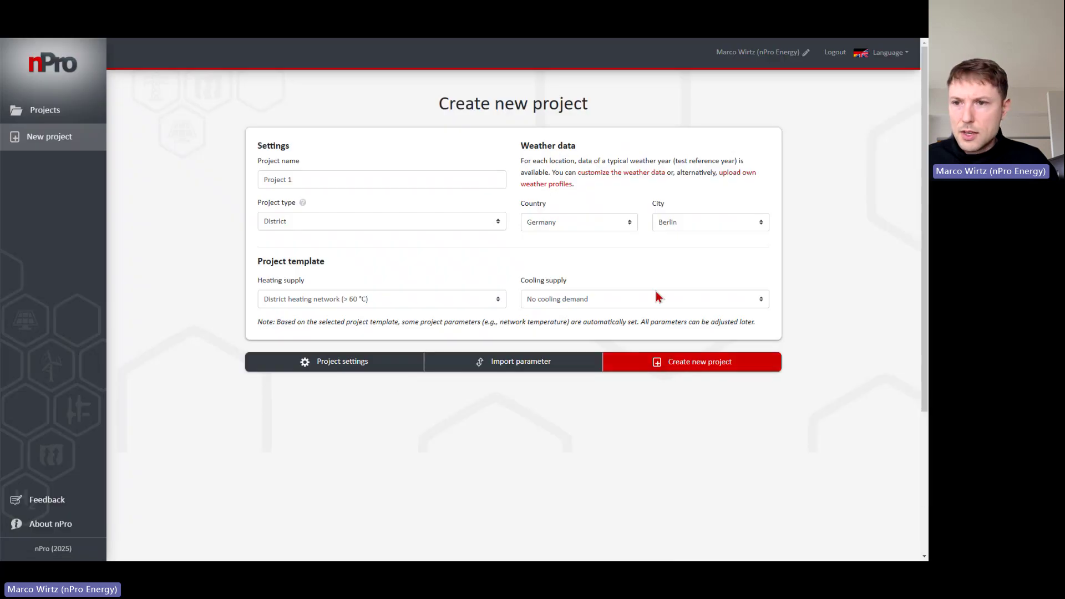
{"action": "left_click", "coordinate": [345, 221]}
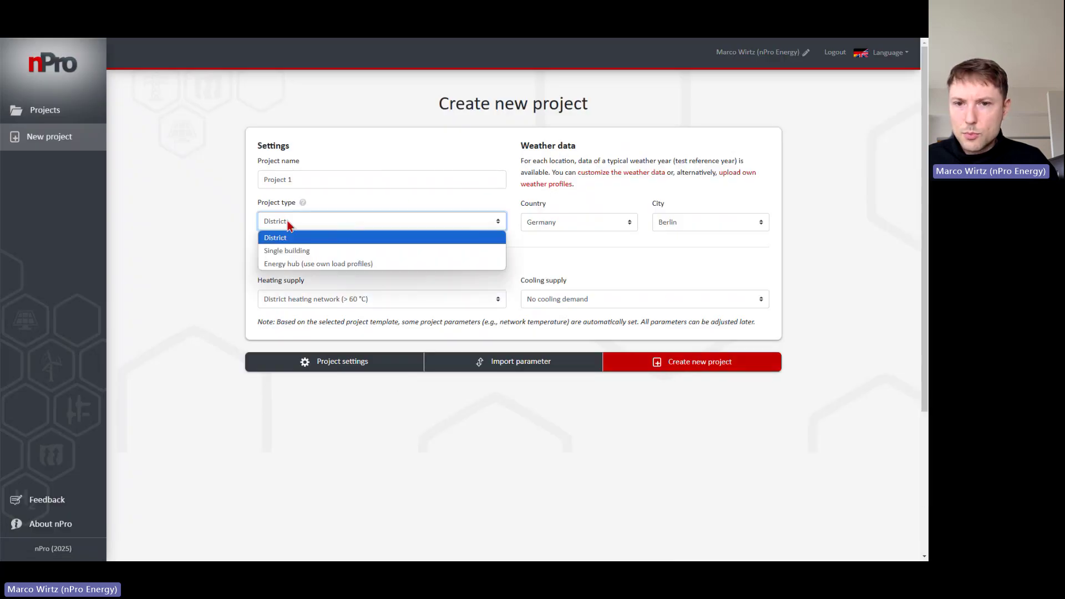
{"action": "left_click", "coordinate": [442, 110]}
{"action": "left_click_drag", "start_coordinate": [443, 109], "coordinate": [393, 148]}
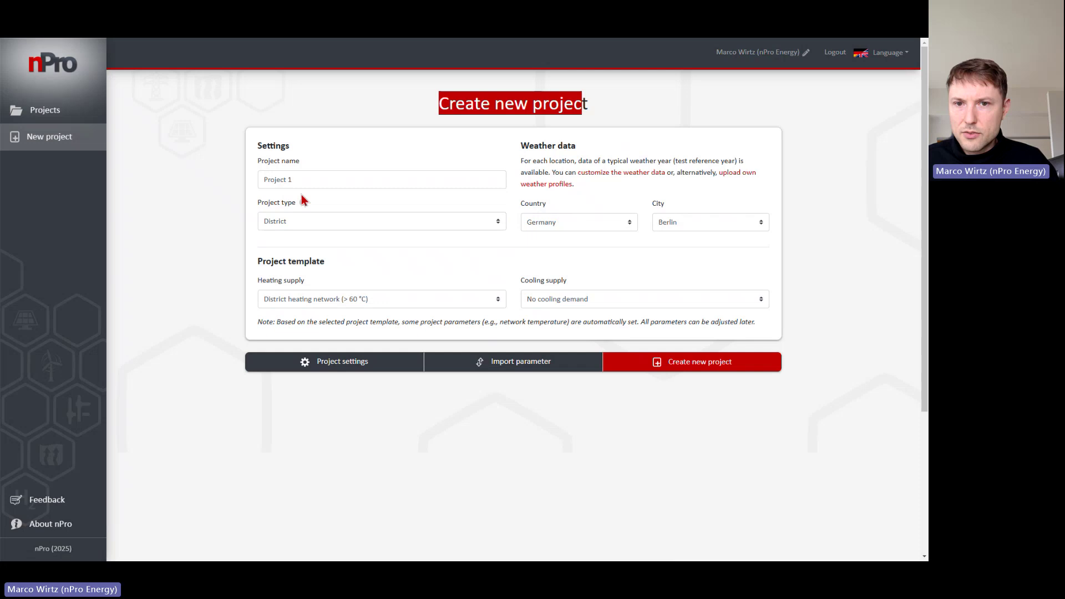
{"action": "left_click", "coordinate": [314, 230]}
{"action": "left_click", "coordinate": [308, 238]}
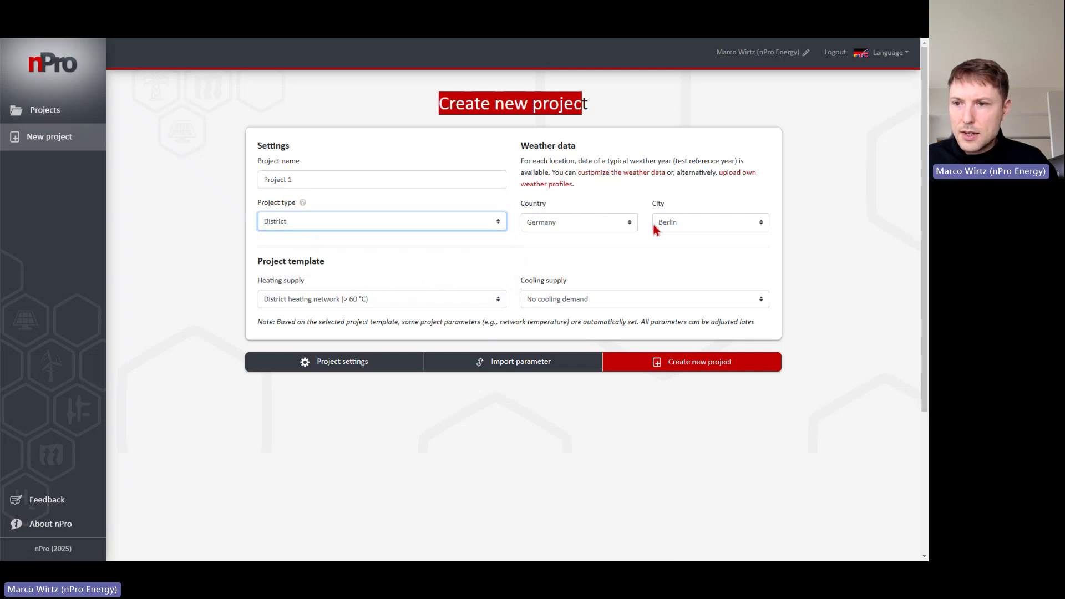
Select Augsburg as the weather data city and create the new project.
{"action": "left_click", "coordinate": [687, 225]}
{"action": "type", "text": "au"}
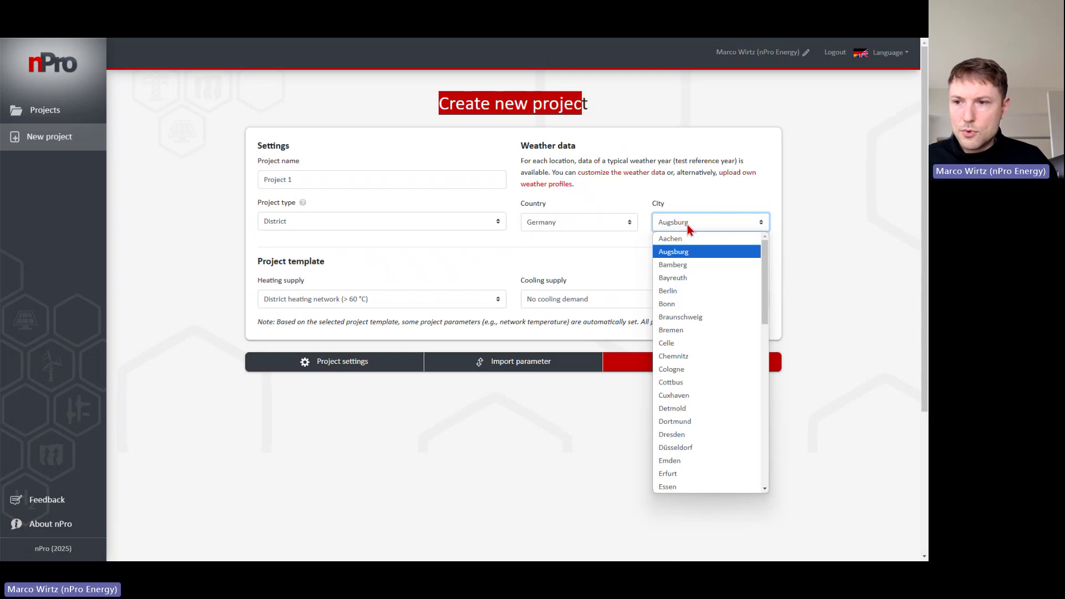
{"action": "left_click", "coordinate": [790, 235]}
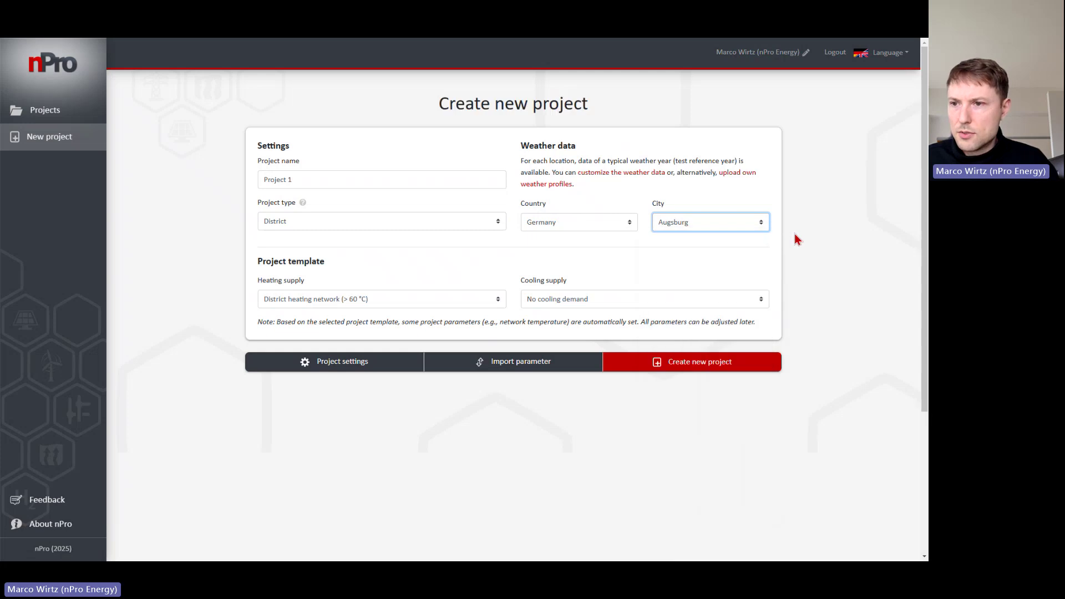
{"action": "left_click", "coordinate": [698, 369]}
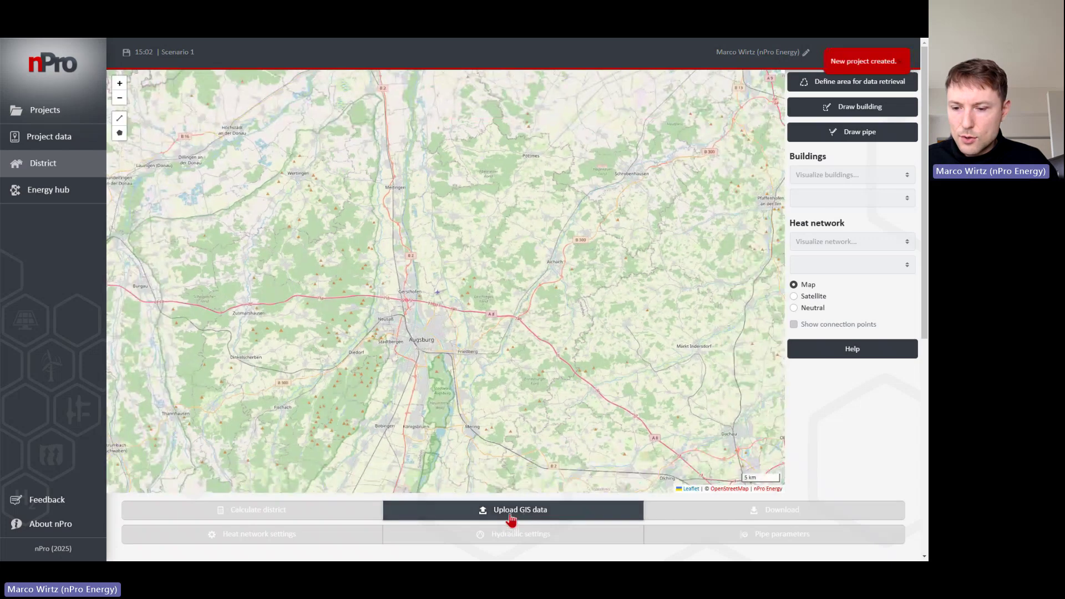
Upload Buildings.geojson as GIS data for the district, with the Create new buildings option and the GeoJSON file type.
{"action": "left_click", "coordinate": [541, 519]}
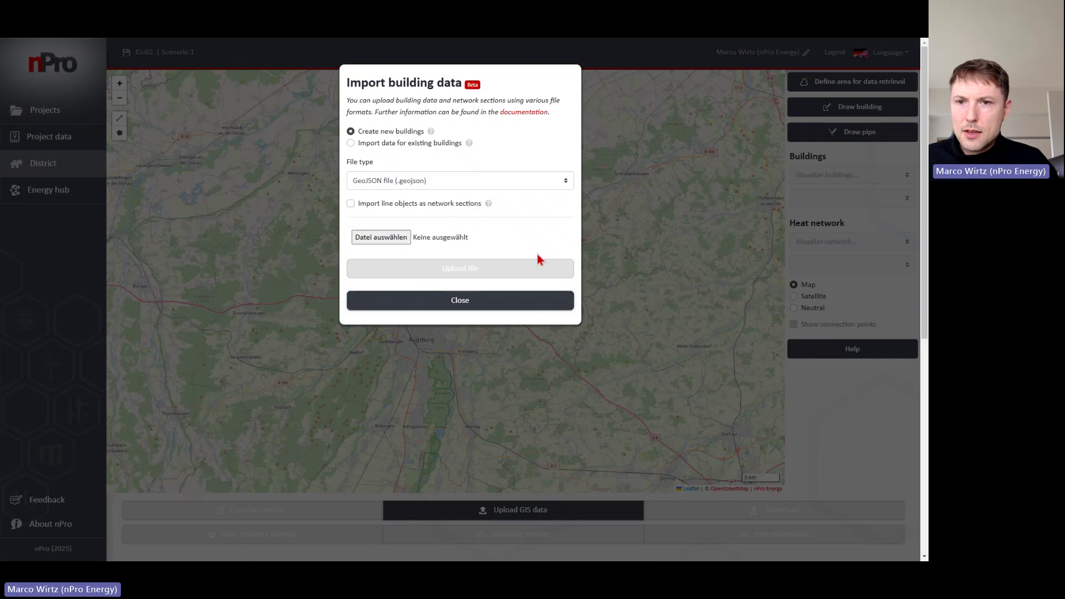
{"action": "left_click_drag", "start_coordinate": [359, 136], "coordinate": [424, 136]}
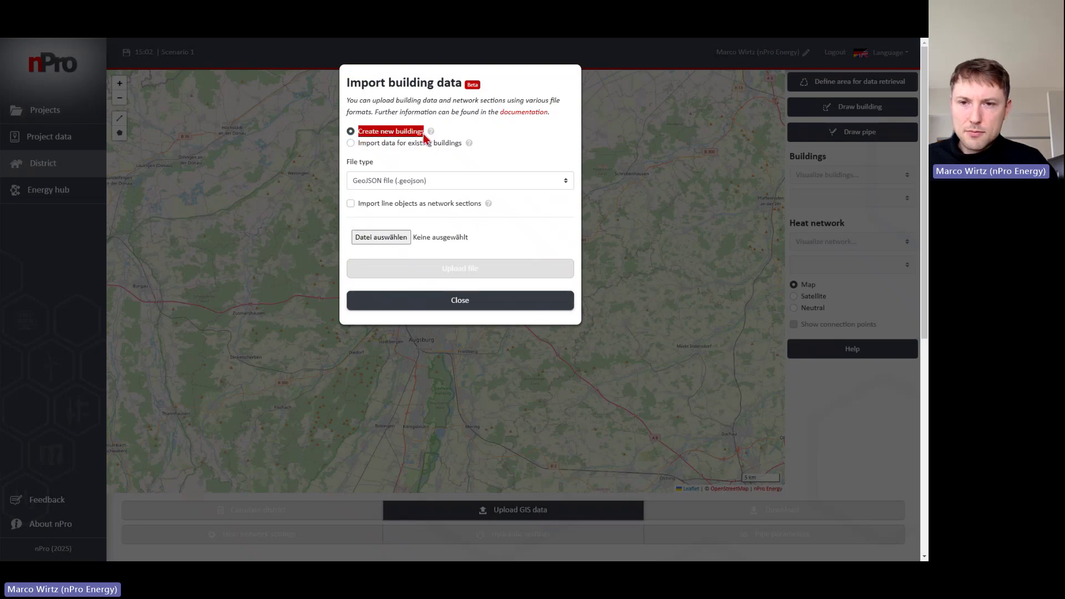
{"action": "left_click", "coordinate": [406, 181]}
{"action": "left_click", "coordinate": [409, 183]}
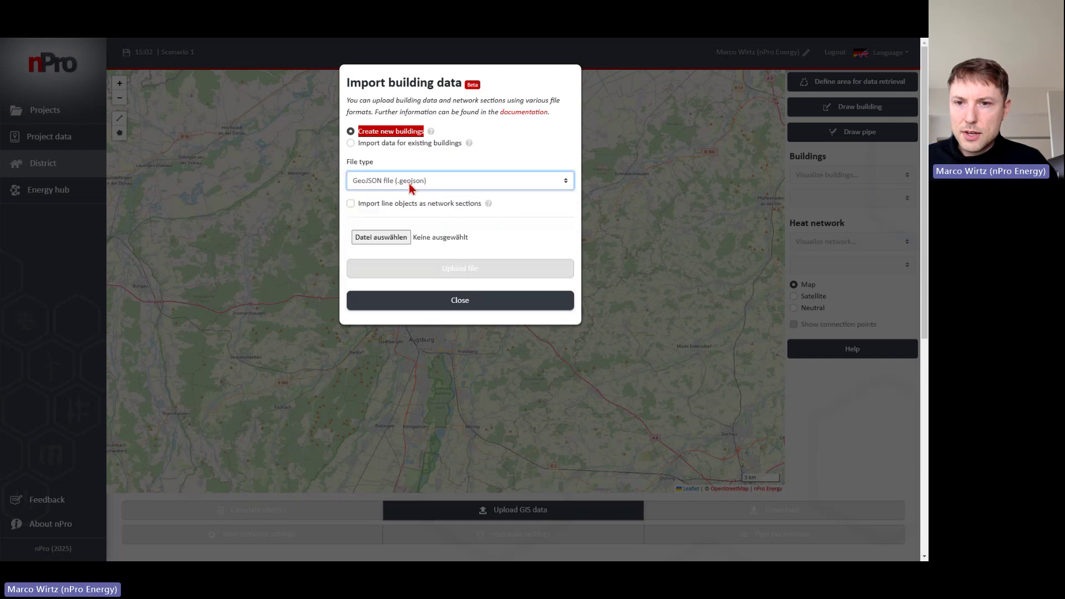
{"action": "left_click", "coordinate": [390, 239]}
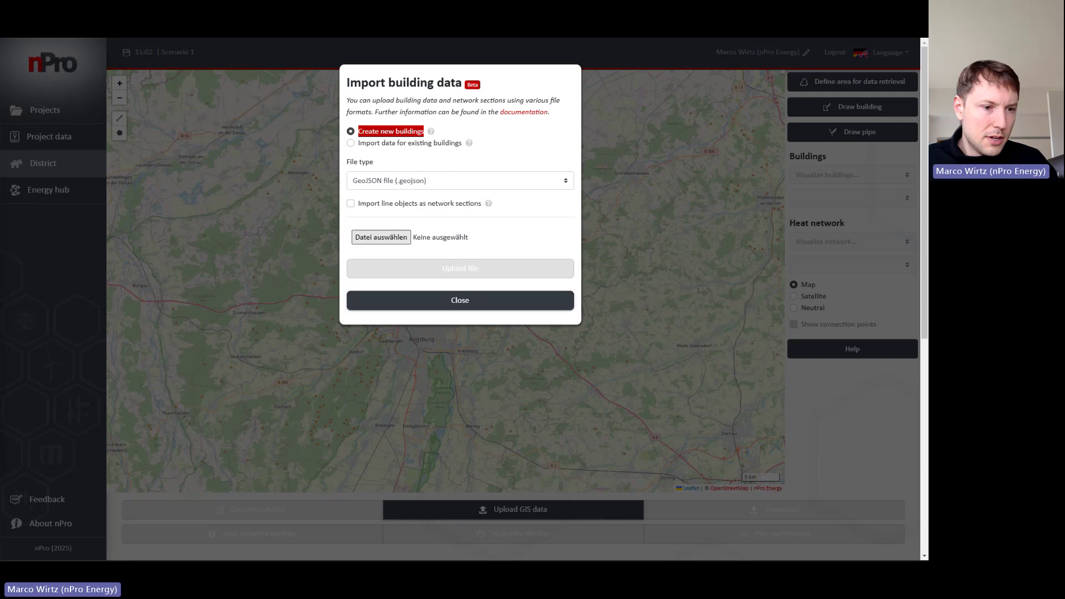
{"action": "key", "text": "Return"}
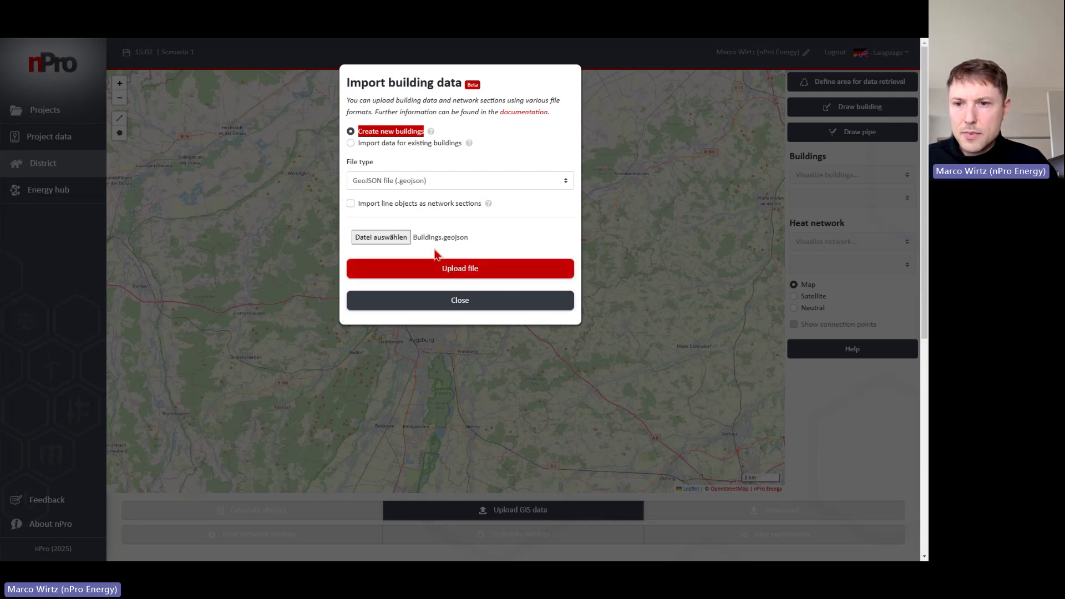
{"action": "left_click", "coordinate": [489, 274]}
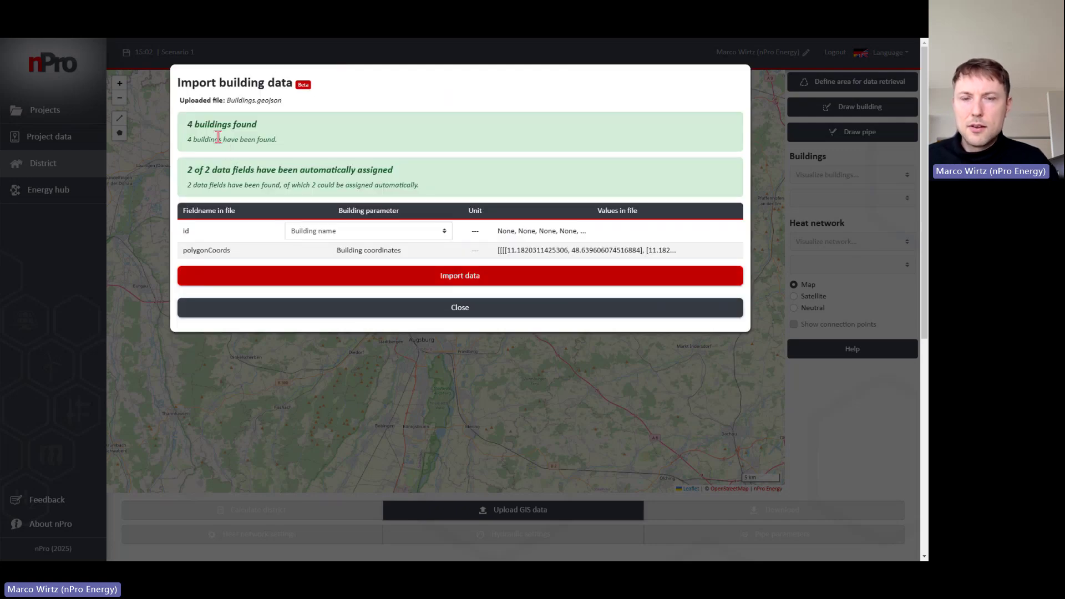
Import the uploaded buildings with the id field assigned to the building name, and close the import summary.
{"action": "left_click_drag", "start_coordinate": [187, 124], "coordinate": [257, 125]}
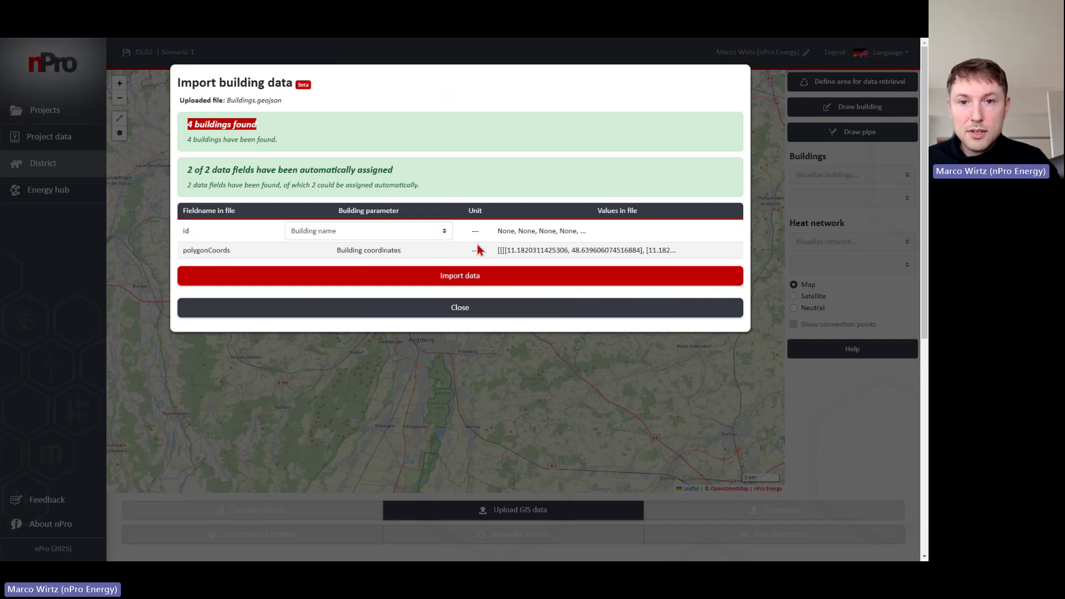
{"action": "left_click", "coordinate": [483, 277]}
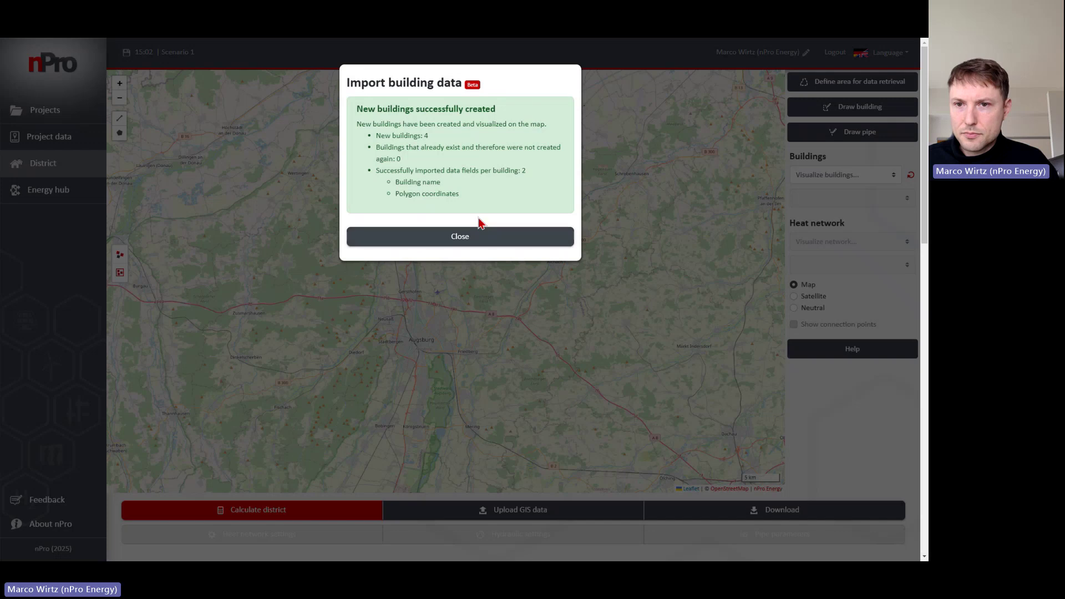
{"action": "left_click_drag", "start_coordinate": [381, 137], "coordinate": [433, 139]}
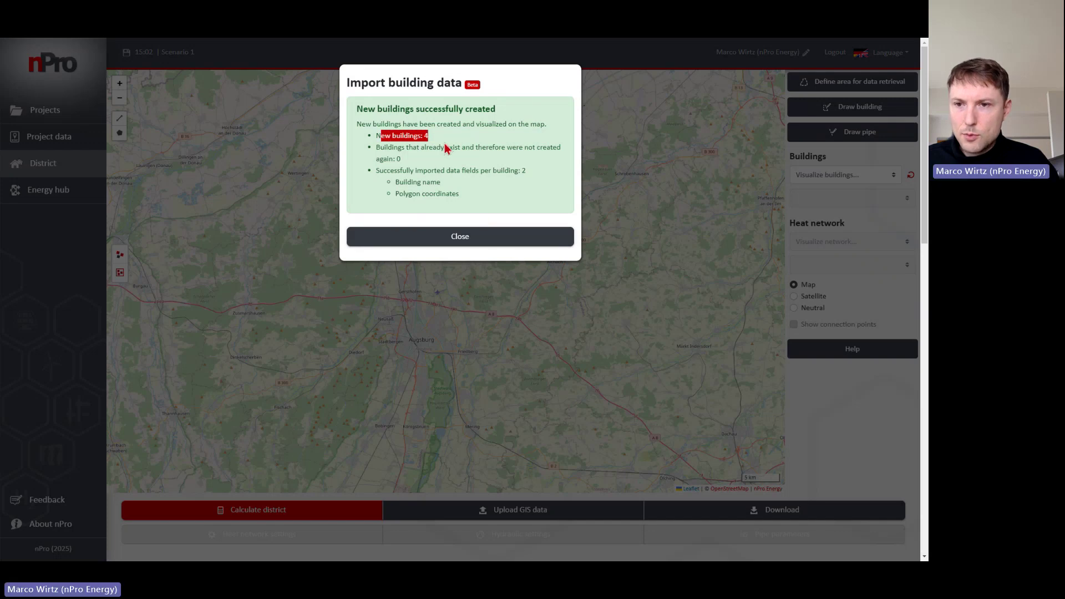
{"action": "left_click", "coordinate": [479, 243]}
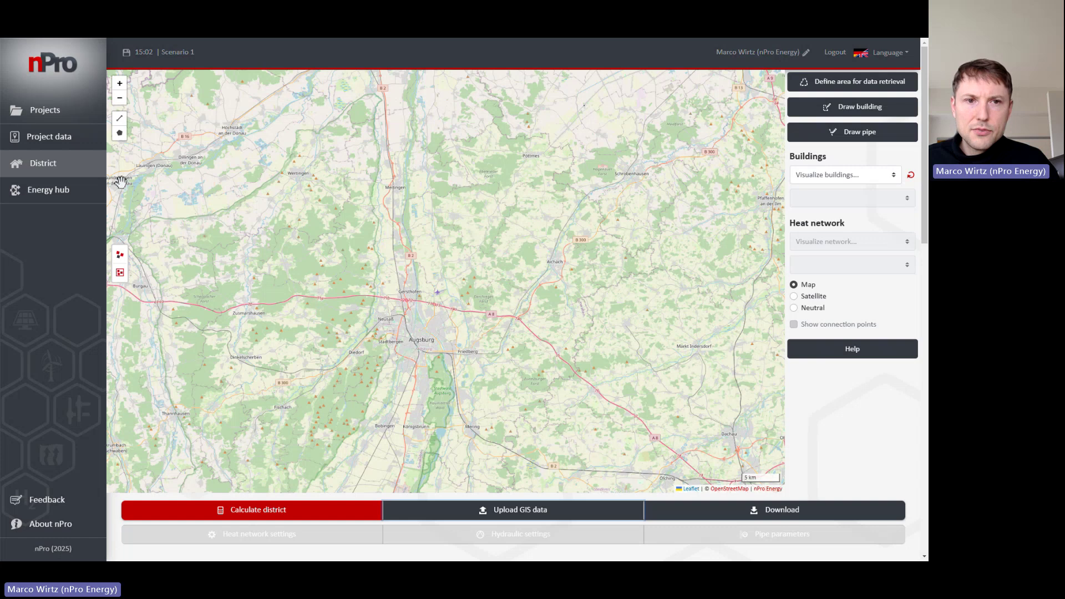
Reopen the district map from the project data and inspect the imported building footprints beside Kirchfeld.
{"action": "left_click", "coordinate": [89, 143]}
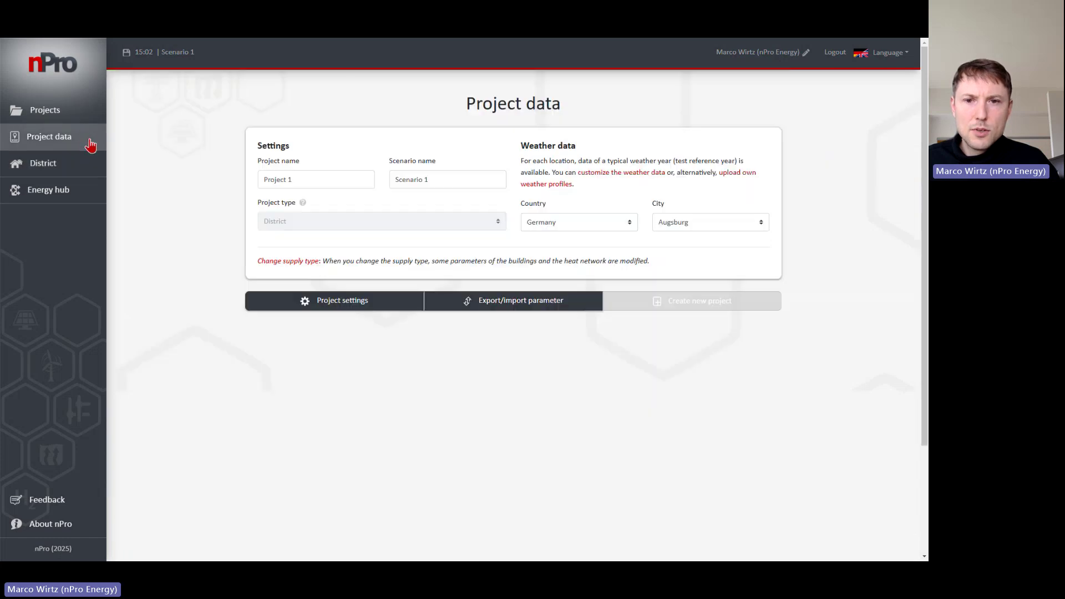
{"action": "left_click", "coordinate": [84, 169]}
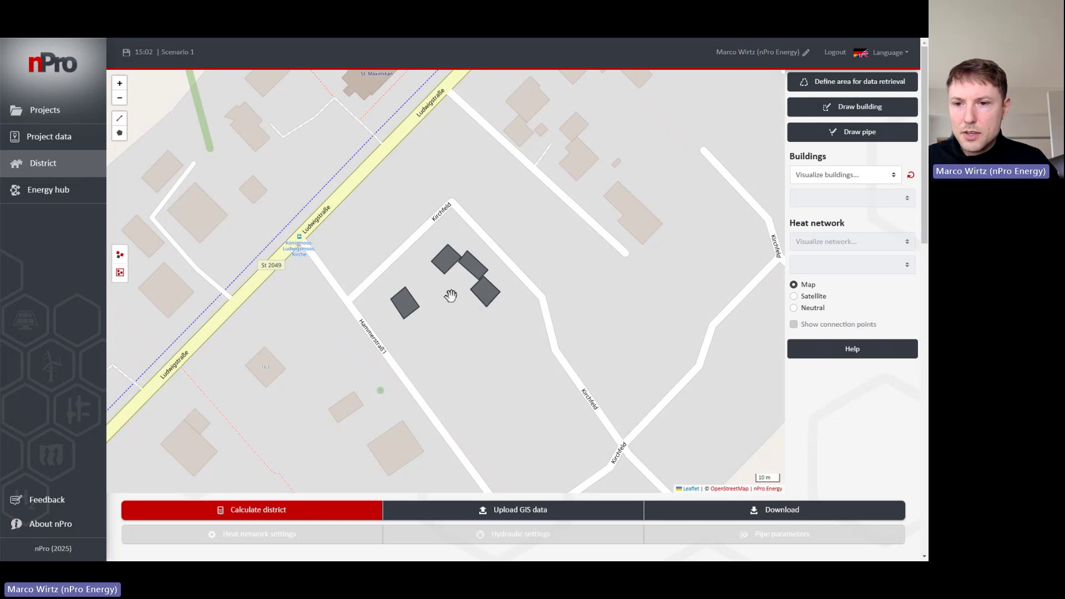
{"action": "scroll", "coordinate": [433, 284], "scroll_direction": "up", "scroll_amount": 1}
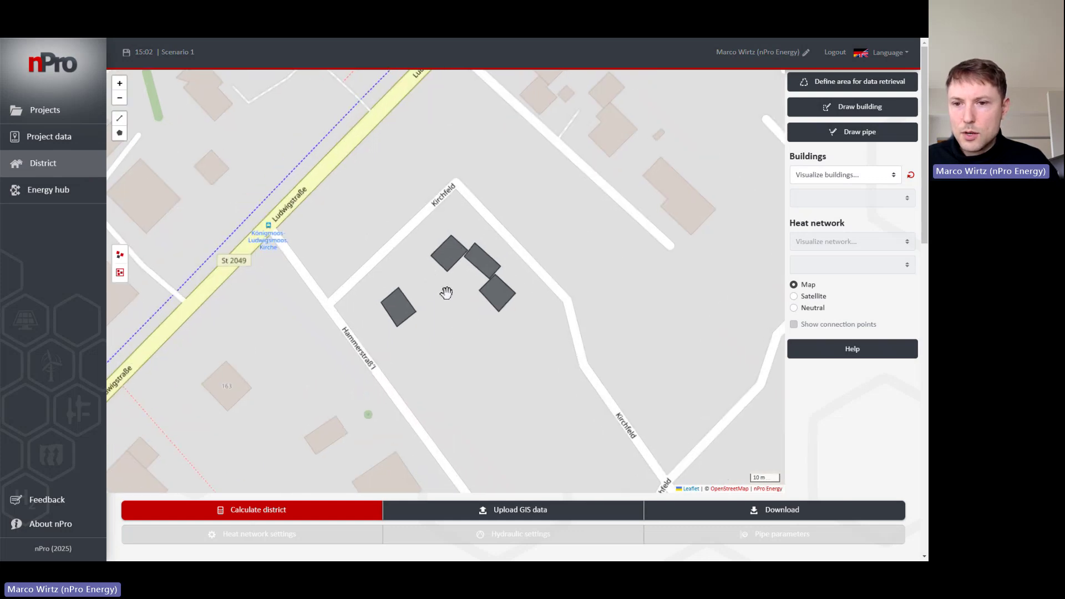
{"action": "scroll", "coordinate": [445, 292], "scroll_direction": "up", "scroll_amount": 1}
{"action": "scroll", "coordinate": [433, 307], "scroll_direction": "down", "scroll_amount": 1}
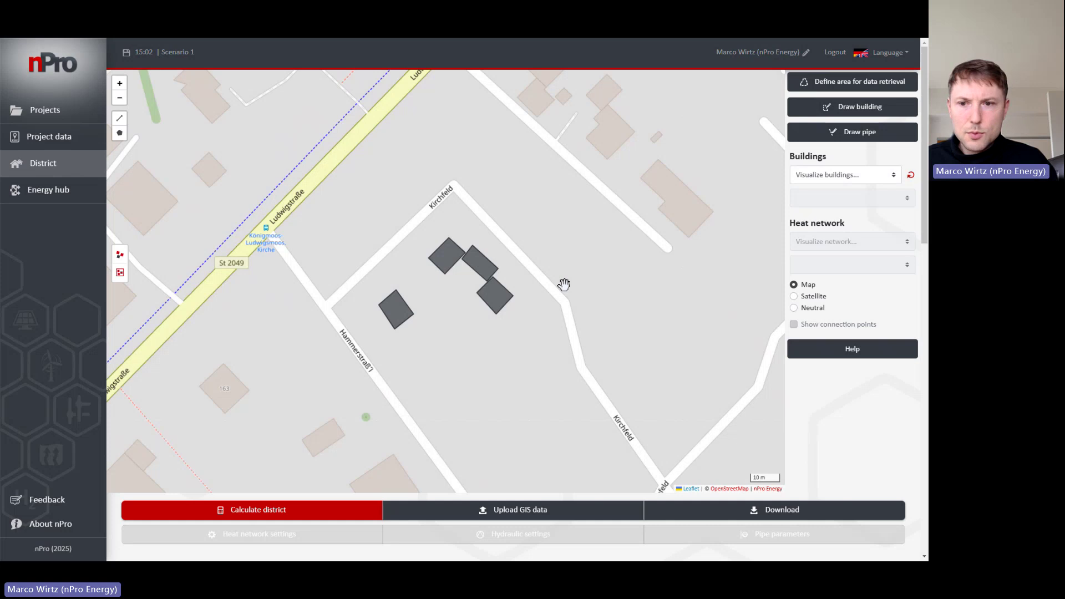
Switch to QGIS and create a new shapefile layer named Network with the Line (Linie) geometry type.
{"action": "key", "text": "alt+Tab"}
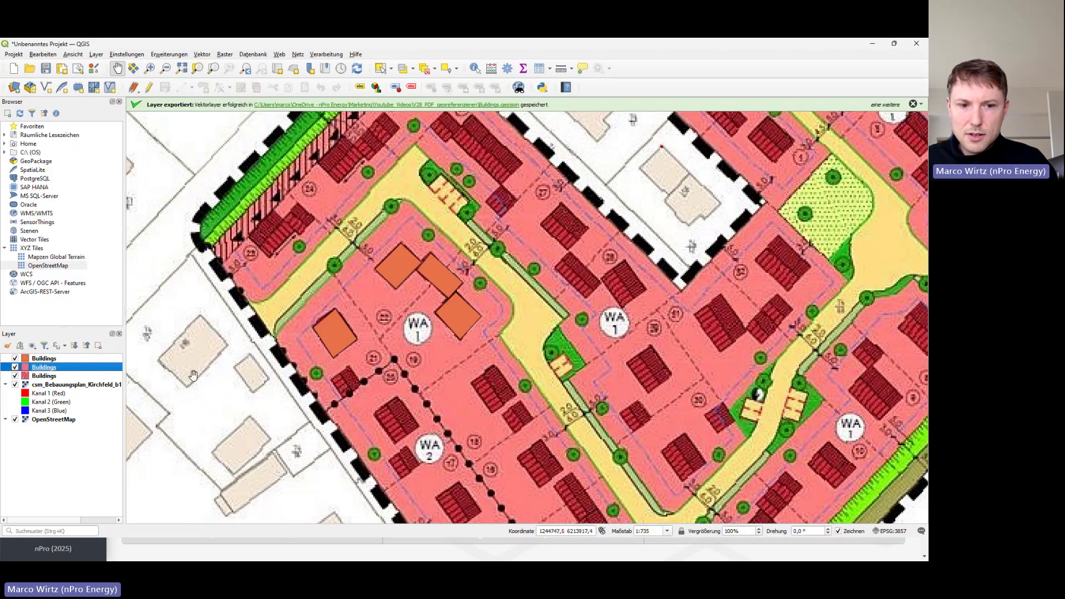
{"action": "right_click", "coordinate": [52, 446]}
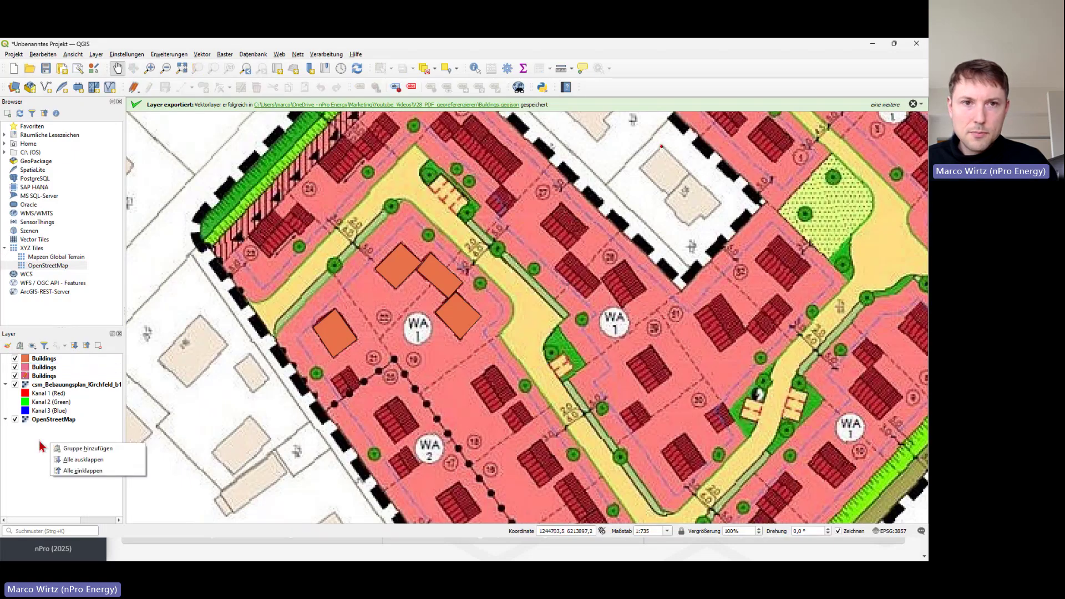
{"action": "left_click", "coordinate": [43, 446]}
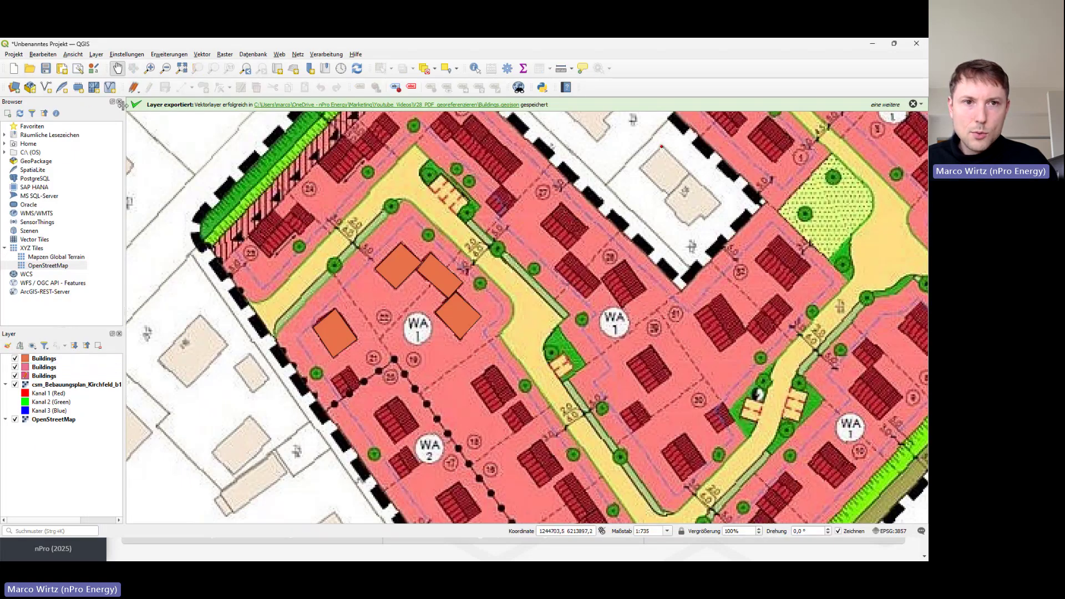
{"action": "left_click", "coordinate": [48, 90]}
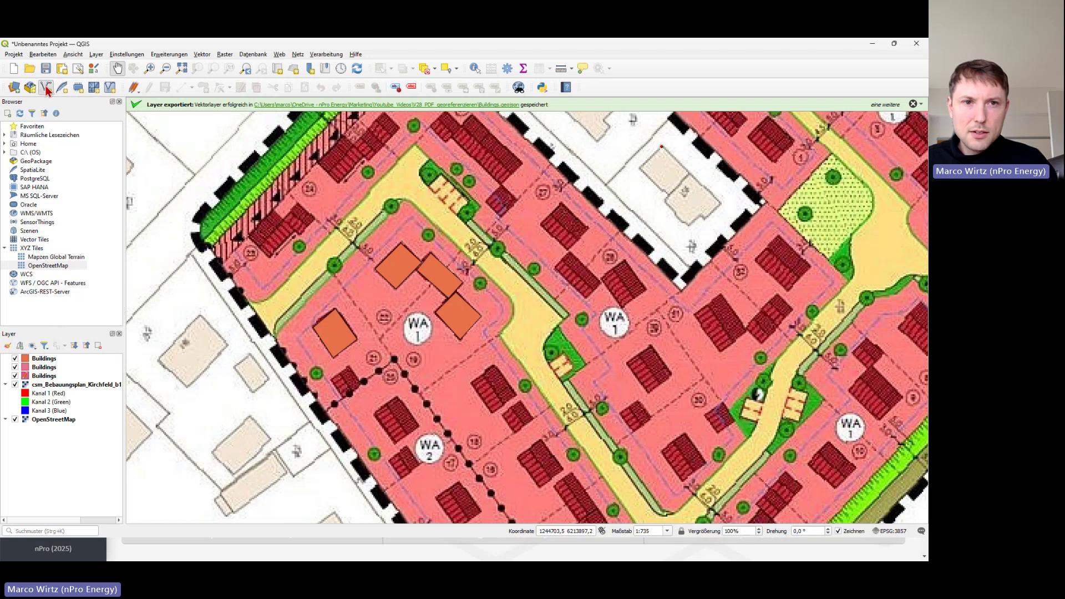
{"action": "left_click", "coordinate": [301, 128]}
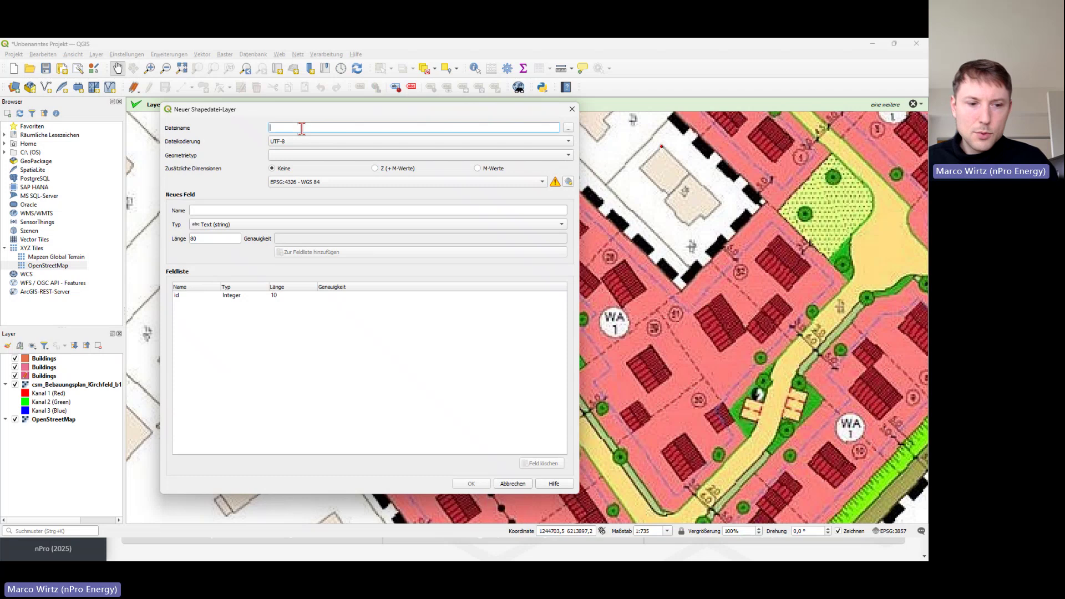
{"action": "type", "text": "Network"}
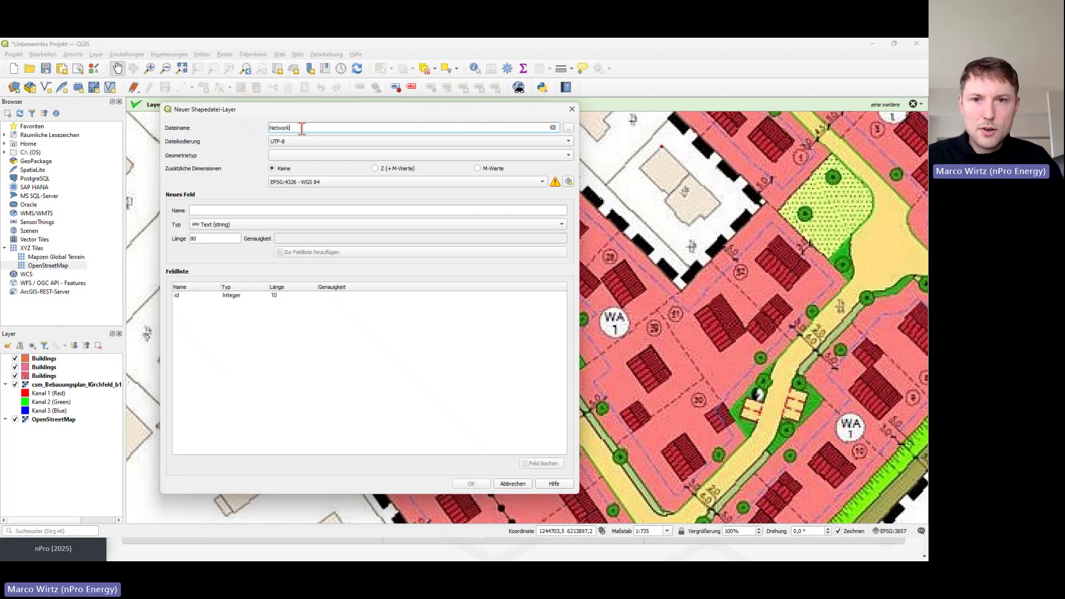
{"action": "left_click", "coordinate": [296, 156]}
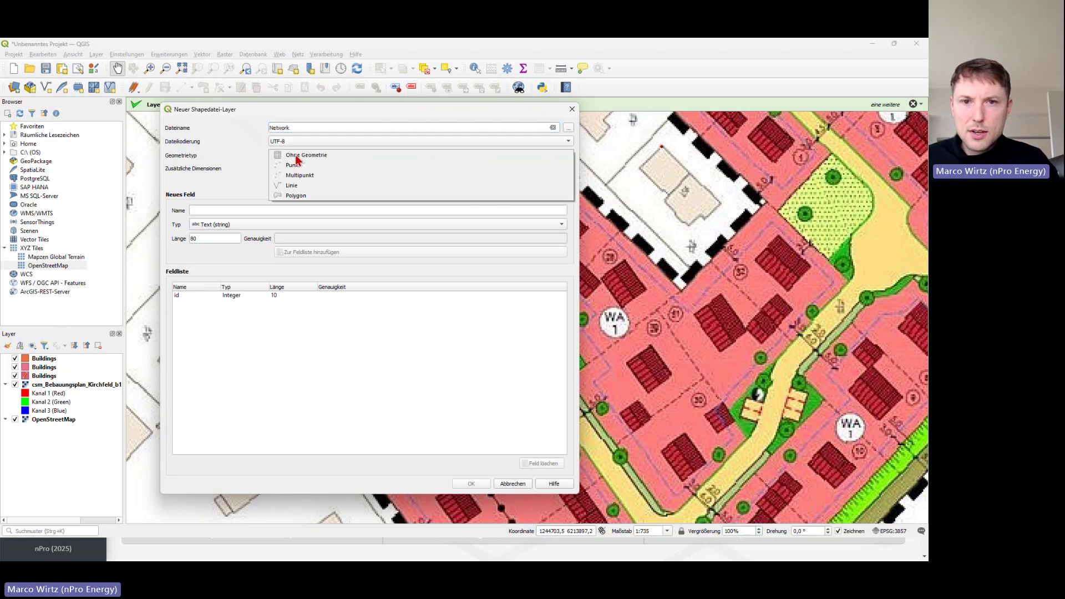
{"action": "left_click", "coordinate": [299, 186]}
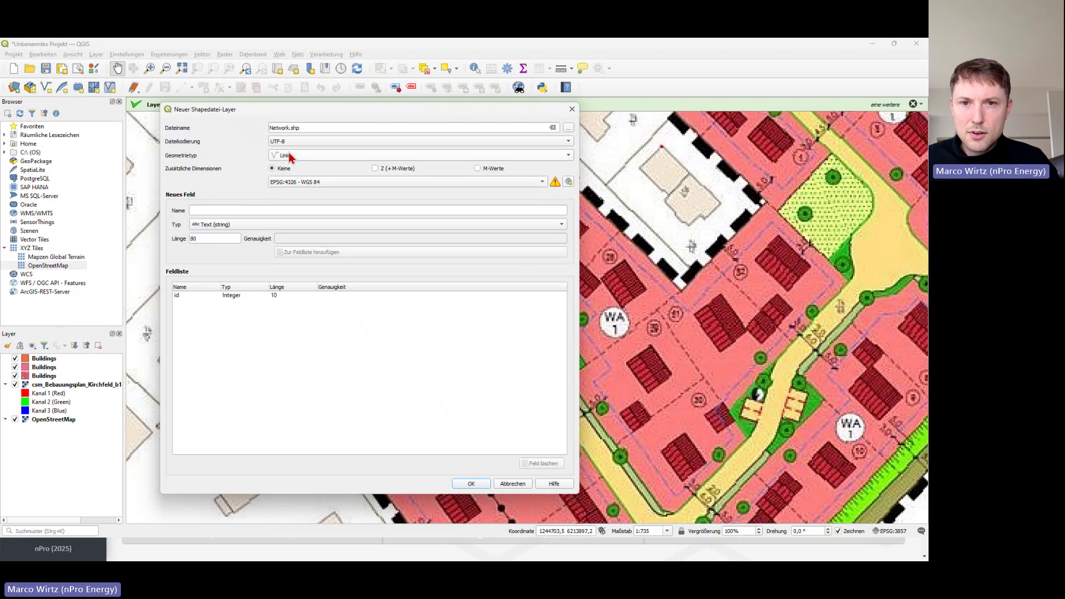
{"action": "left_click", "coordinate": [471, 484]}
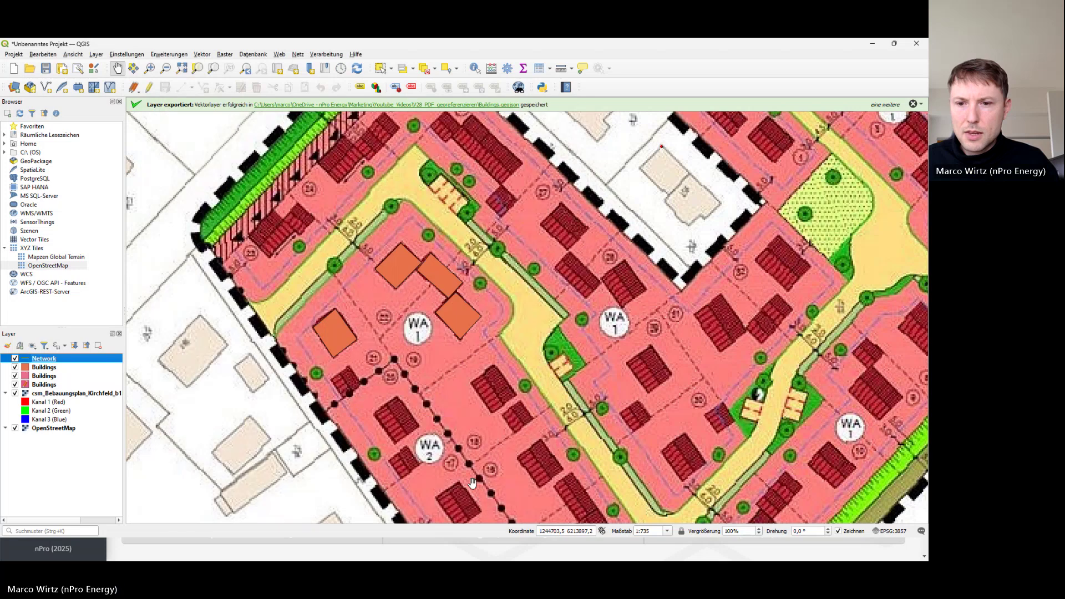
Enable editing on the Network layer and draw the main network line along the yellow road around the digitized buildings, leaving its id empty.
{"action": "right_click", "coordinate": [37, 361]}
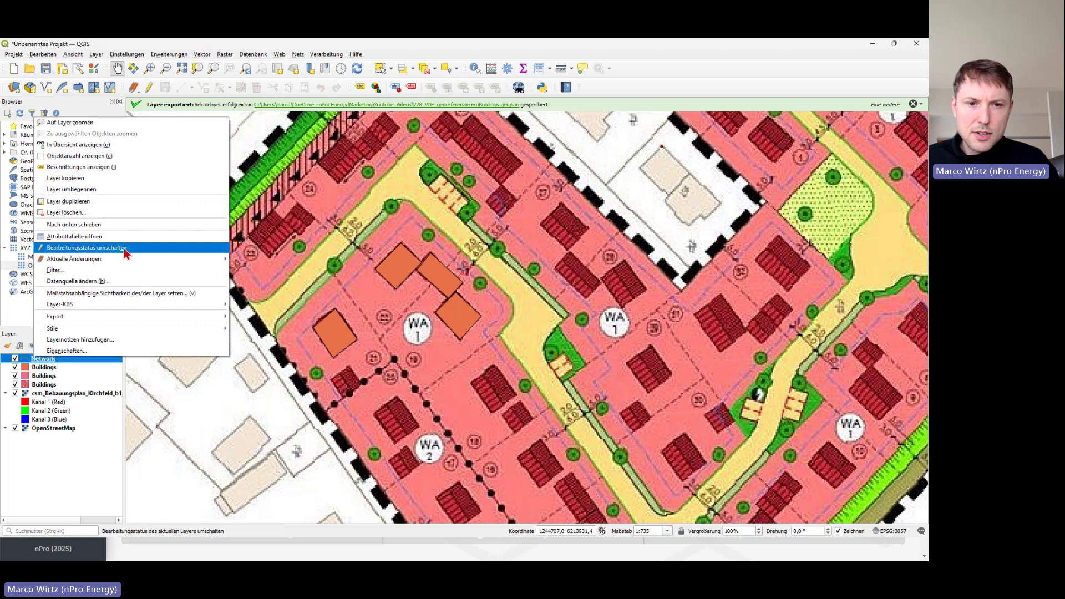
{"action": "left_click", "coordinate": [119, 248]}
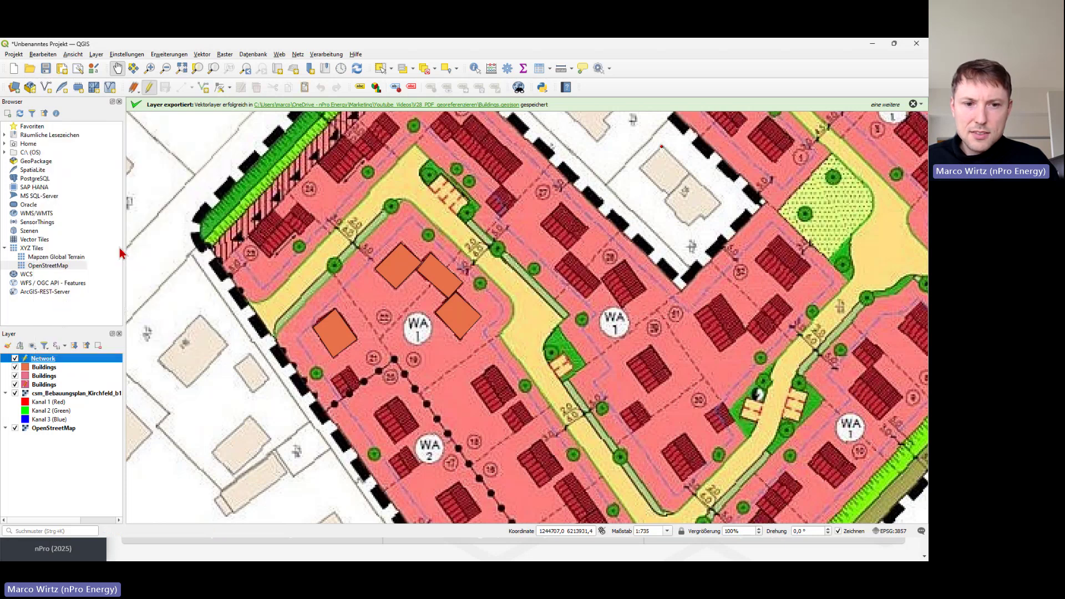
{"action": "left_click", "coordinate": [203, 88]}
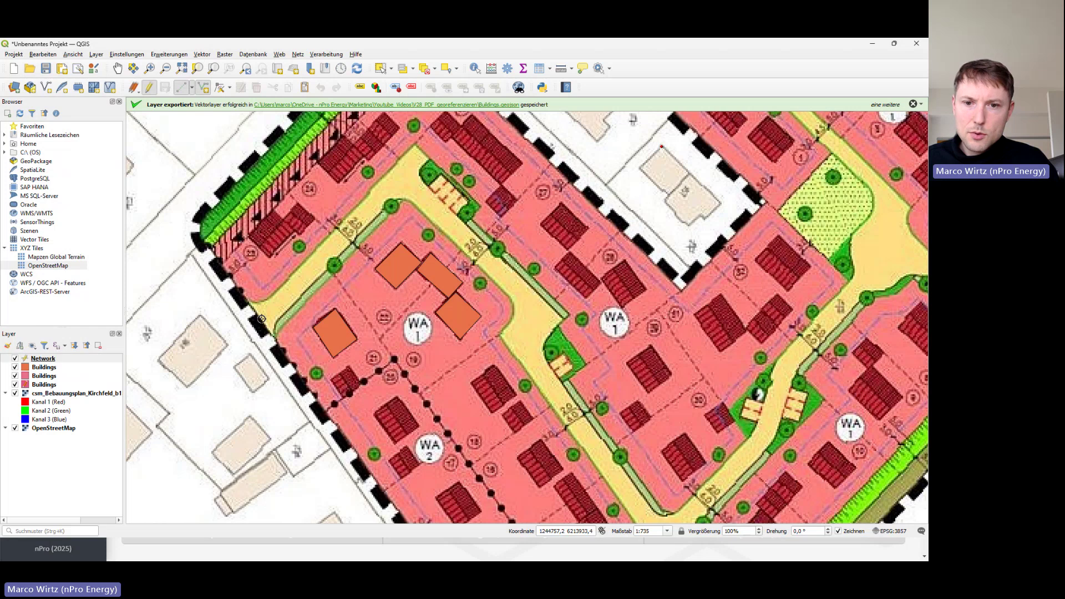
{"action": "left_click", "coordinate": [400, 179]}
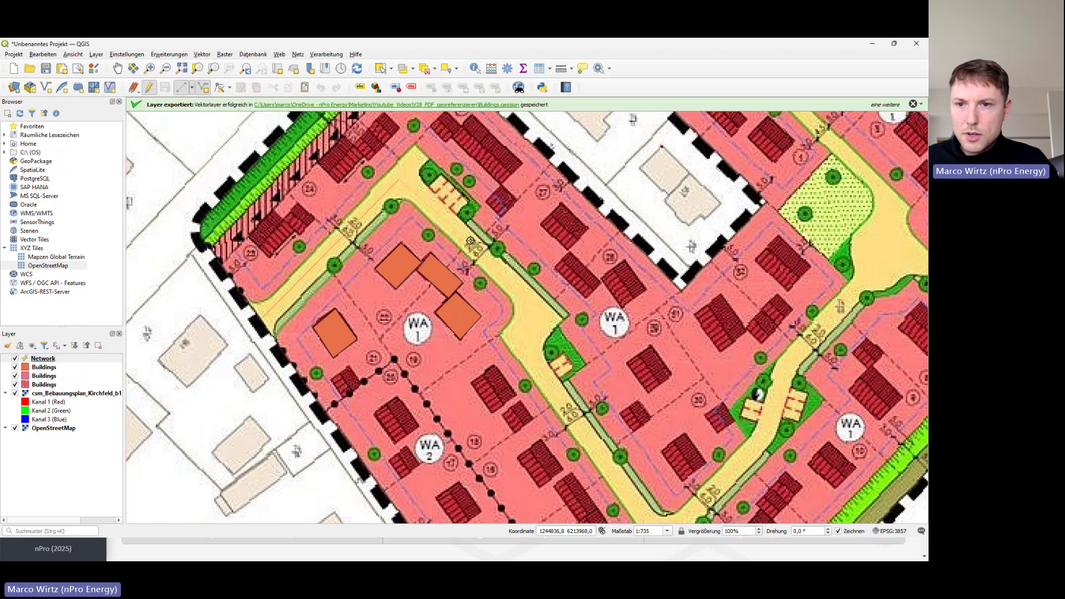
{"action": "left_click", "coordinate": [527, 344]}
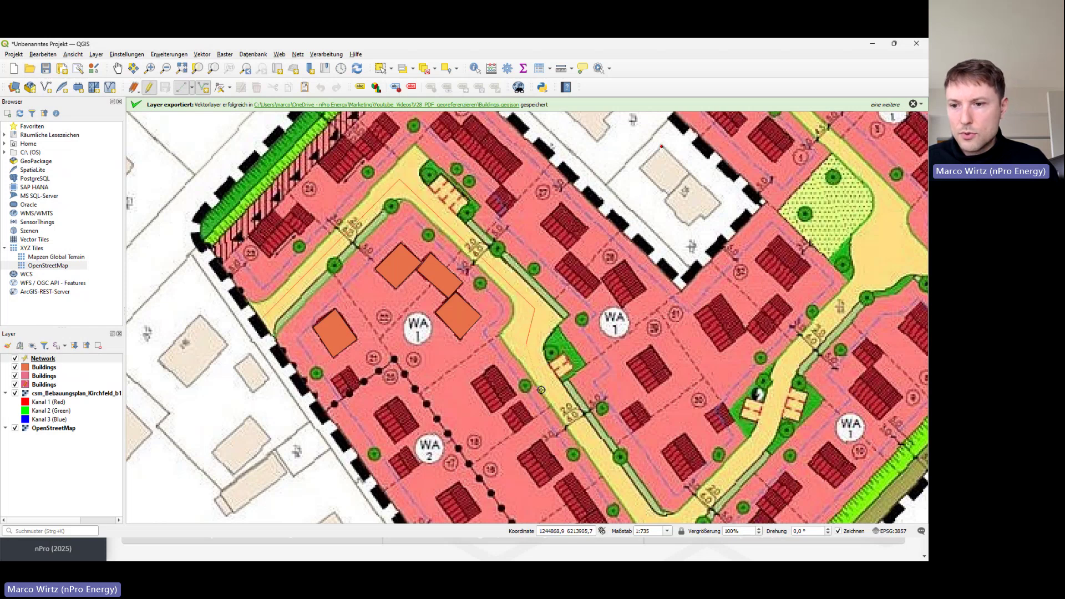
{"action": "left_click", "coordinate": [626, 493]}
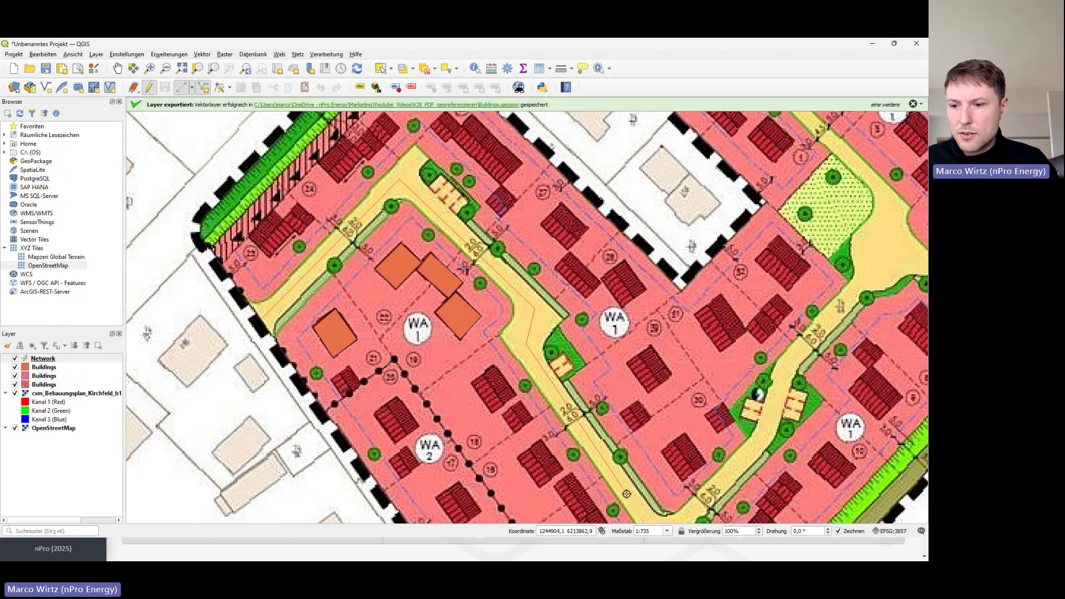
{"action": "right_click", "coordinate": [626, 494]}
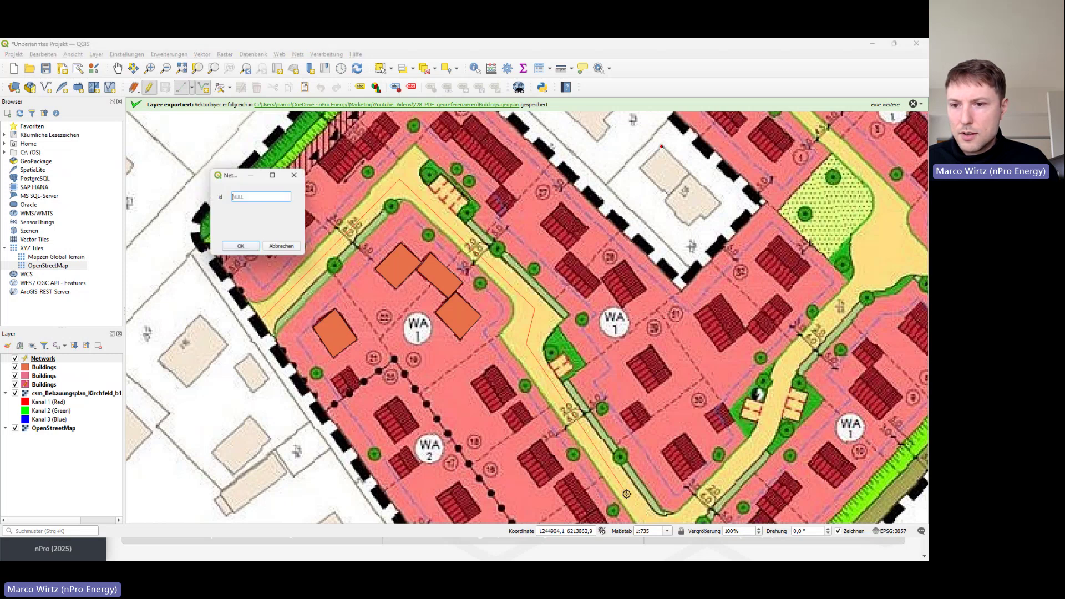
{"action": "left_click", "coordinate": [251, 250]}
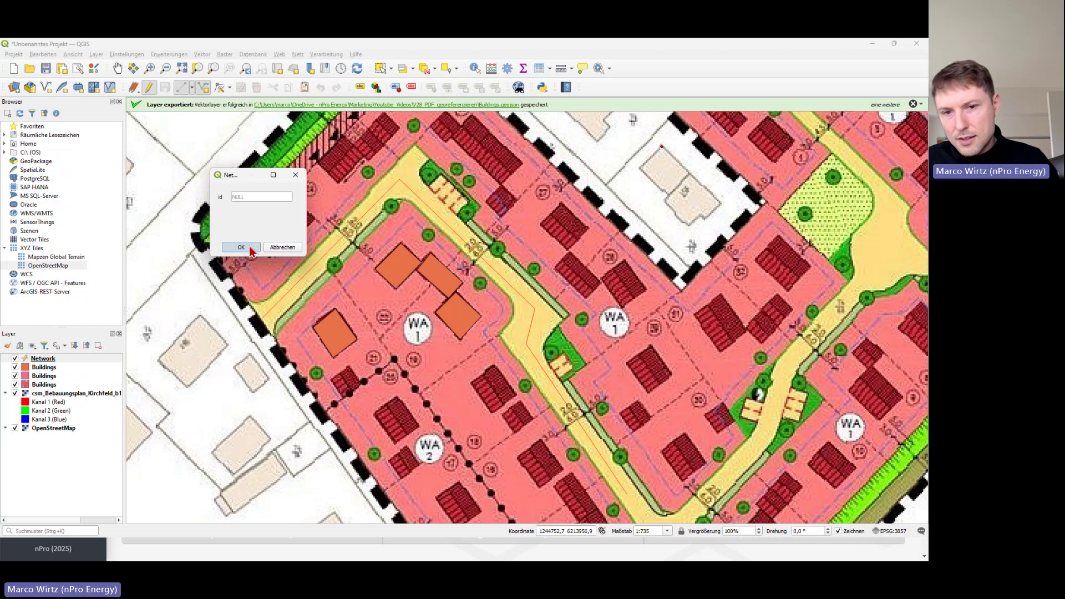
{"action": "left_click", "coordinate": [251, 250]}
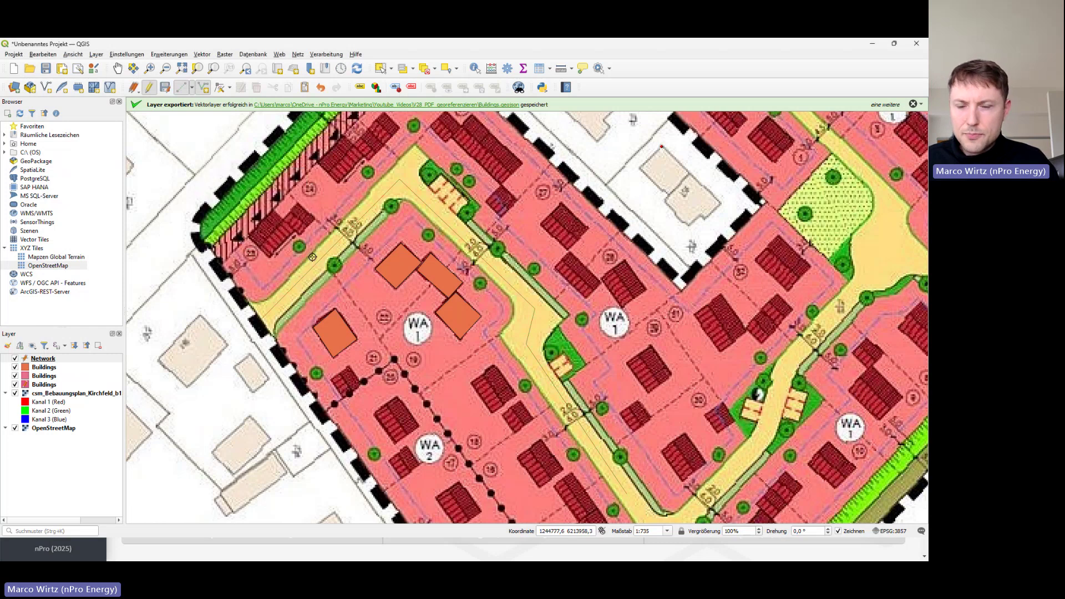
Draw branch lines from the main network line to the detached building and the northernmost building of the group, leaving their ids empty.
{"action": "scroll", "coordinate": [344, 254], "scroll_direction": "up", "scroll_amount": 1}
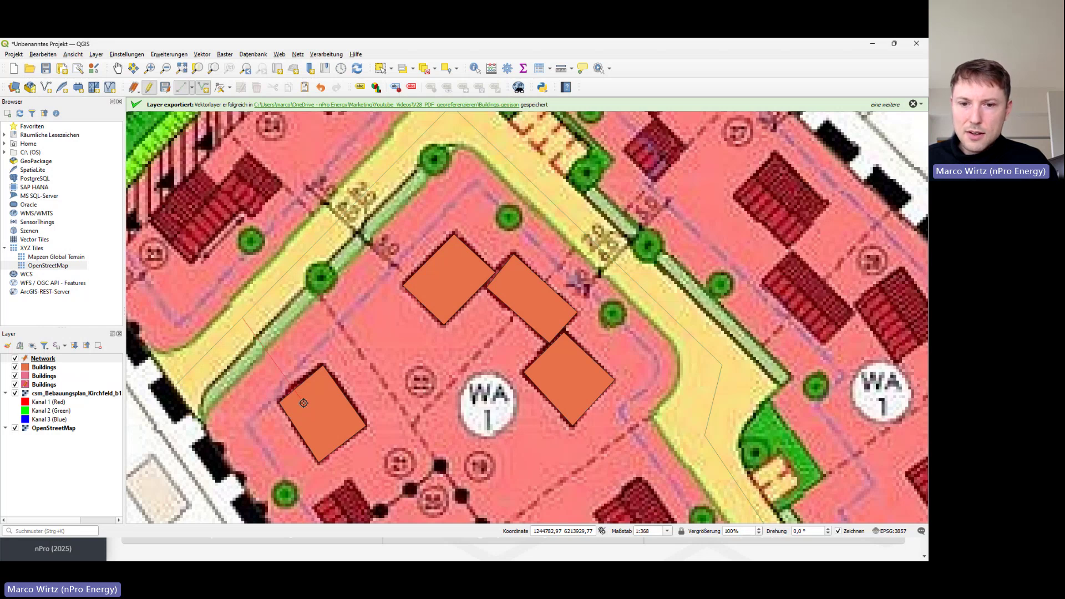
{"action": "right_click", "coordinate": [304, 403]}
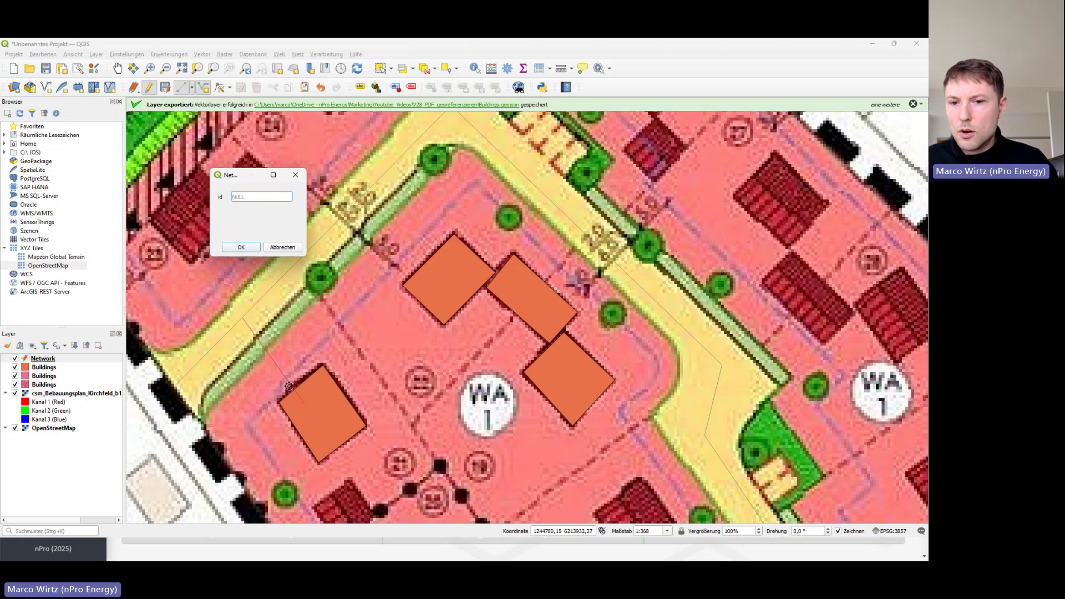
{"action": "left_click", "coordinate": [242, 249]}
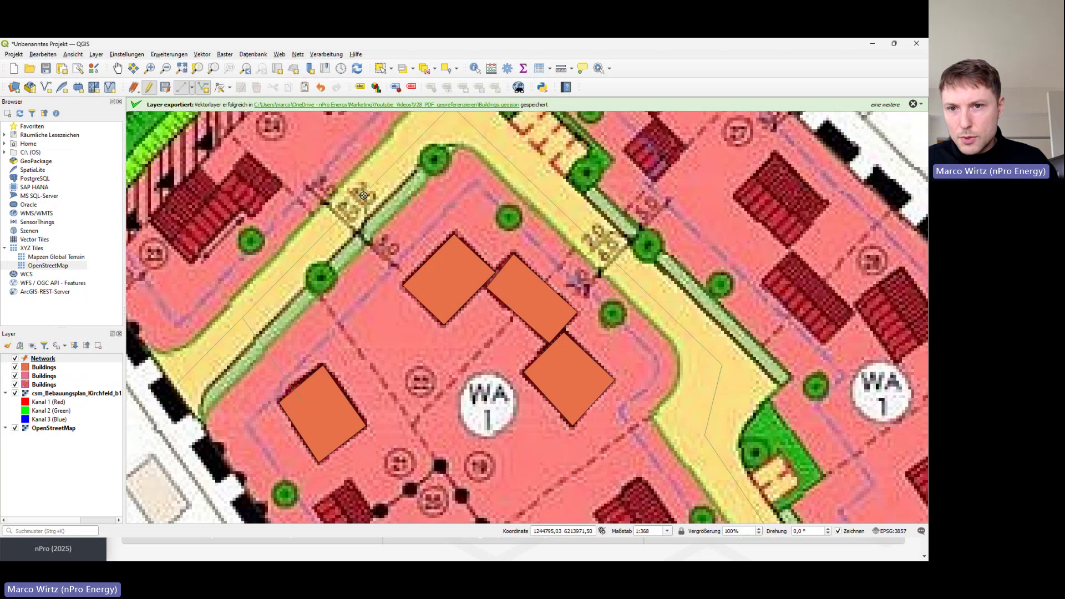
{"action": "right_click", "coordinate": [442, 270]}
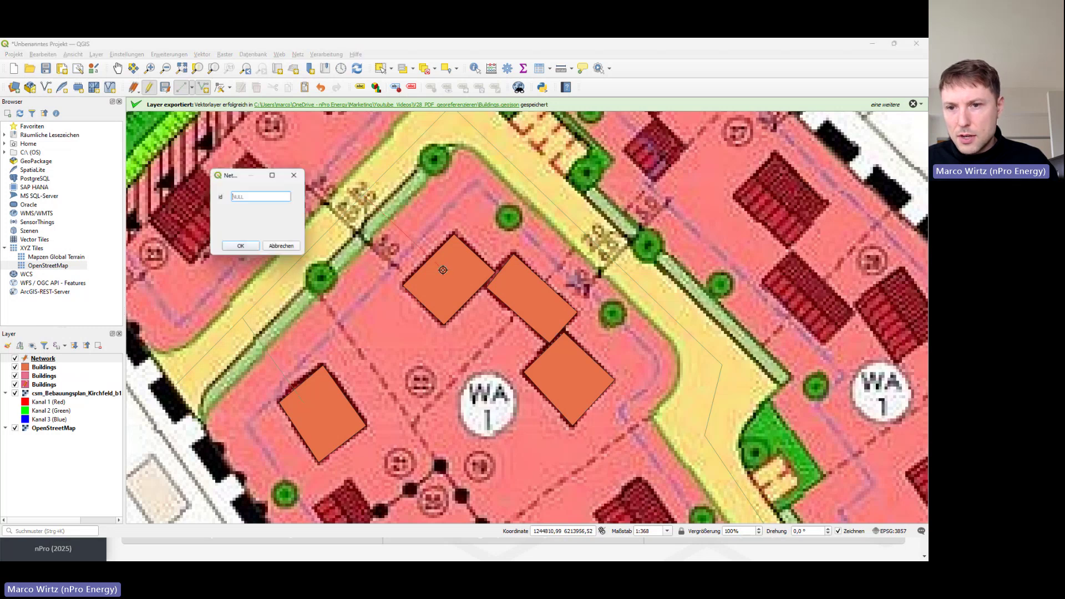
{"action": "left_click", "coordinate": [252, 243]}
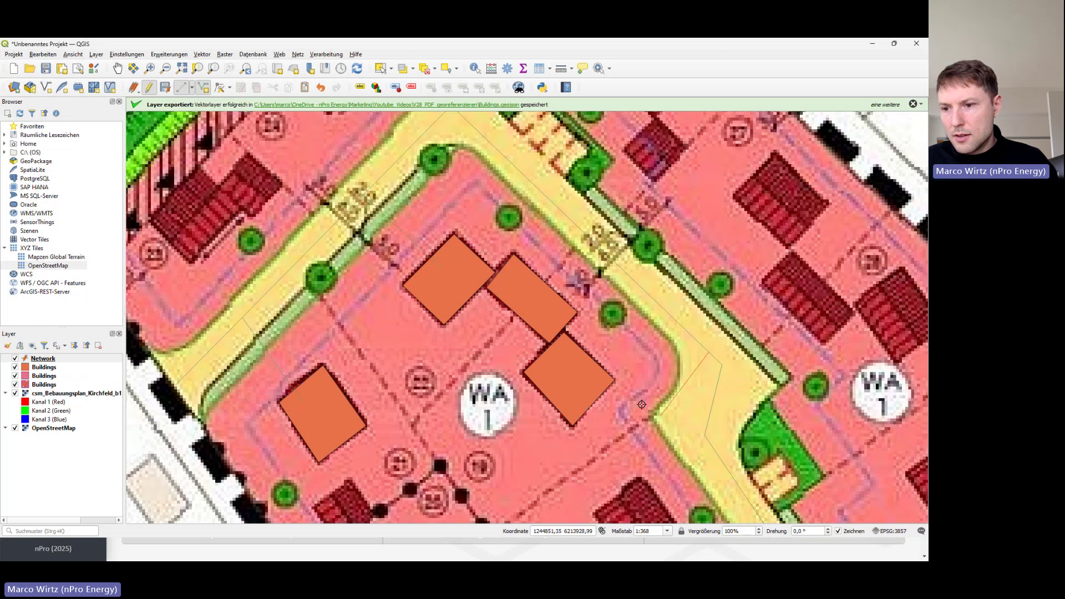
Draw branch lines from the main network line to the southeastern and middle buildings of the group, leaving their ids empty.
{"action": "right_click", "coordinate": [581, 386]}
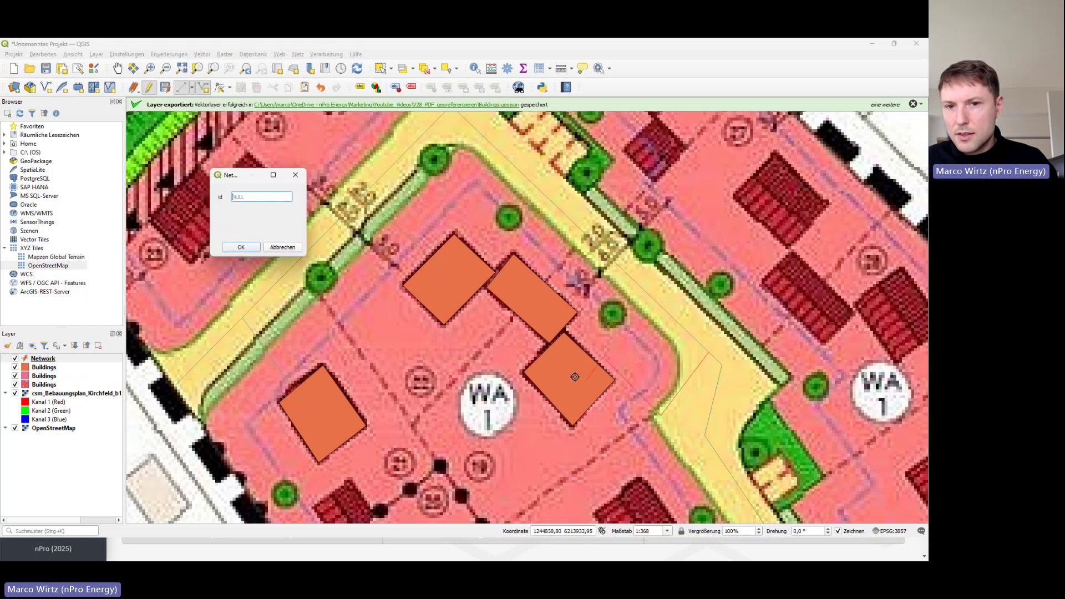
{"action": "left_click", "coordinate": [241, 248]}
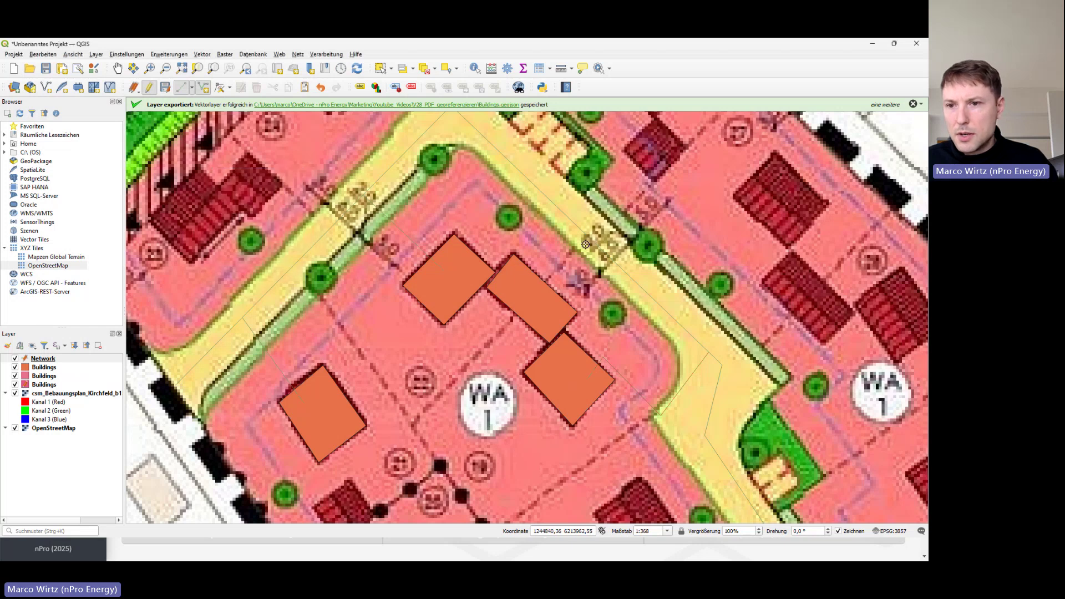
{"action": "left_click", "coordinate": [536, 301]}
{"action": "right_click", "coordinate": [536, 302]}
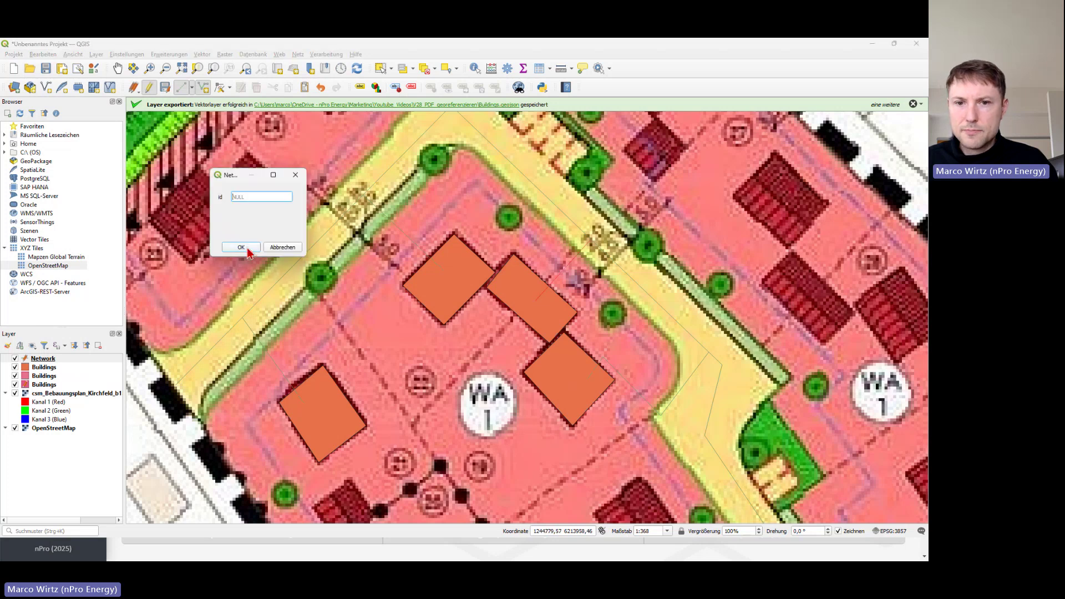
{"action": "left_click", "coordinate": [246, 250]}
Hide the Kirchfeld plan, OpenStreetMap and all three Buildings layers to show only the Network layer.
{"action": "scroll", "coordinate": [365, 318], "scroll_direction": "down", "scroll_amount": 1}
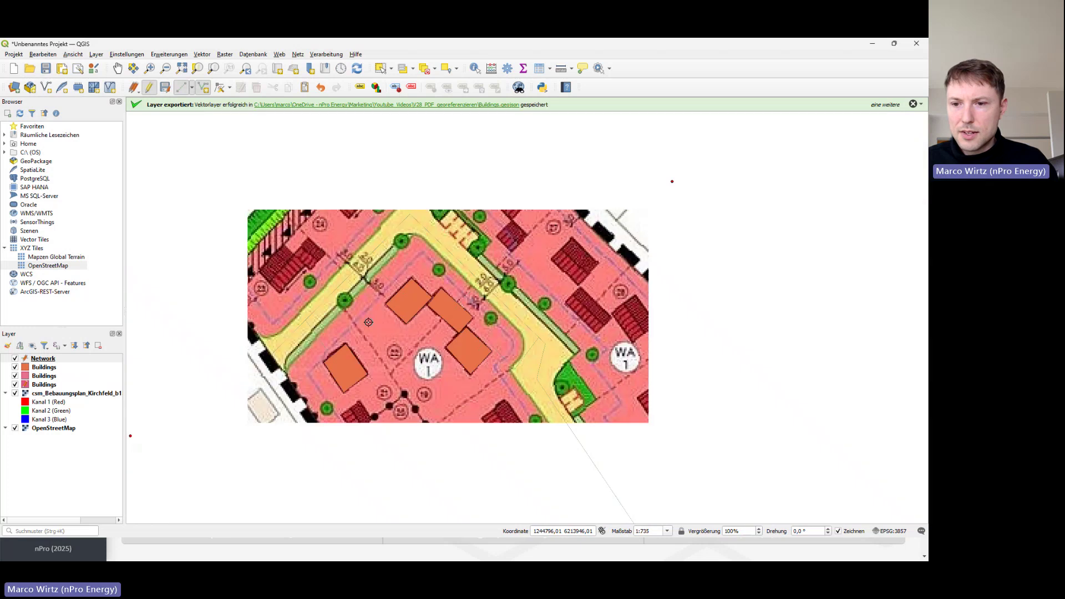
{"action": "scroll", "coordinate": [365, 318], "scroll_direction": "up", "scroll_amount": 1}
{"action": "scroll", "coordinate": [370, 306], "scroll_direction": "down", "scroll_amount": 1}
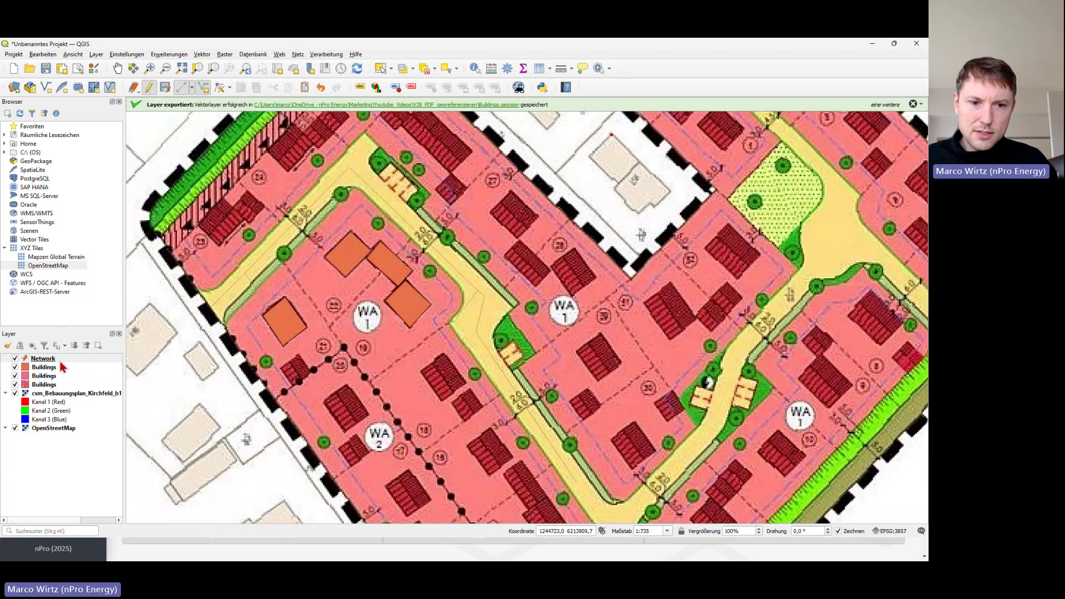
{"action": "left_click", "coordinate": [15, 393]}
{"action": "left_click", "coordinate": [15, 428]}
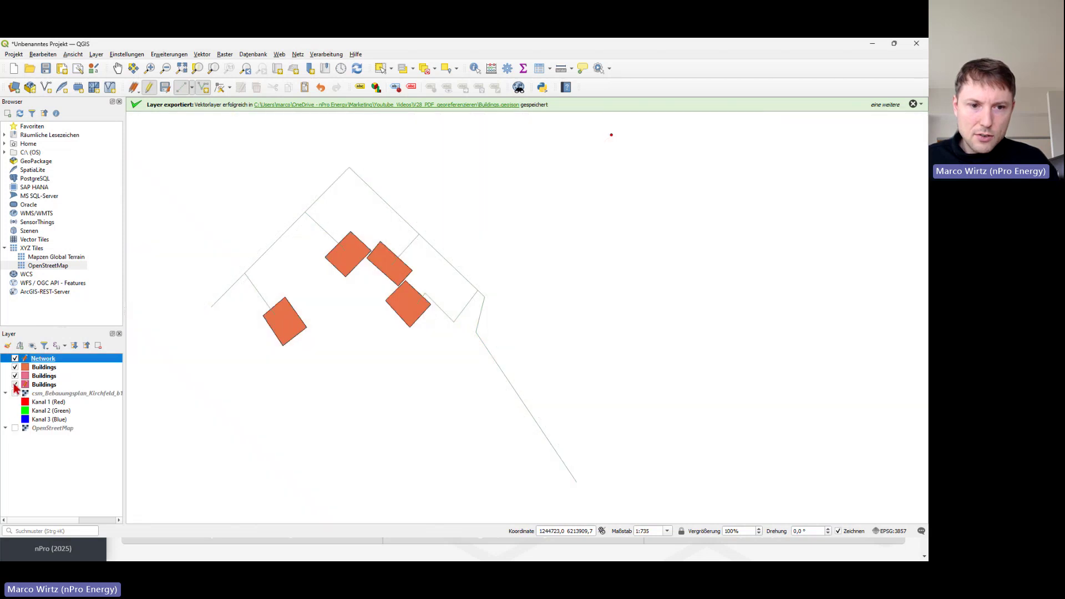
{"action": "left_click", "coordinate": [20, 383]}
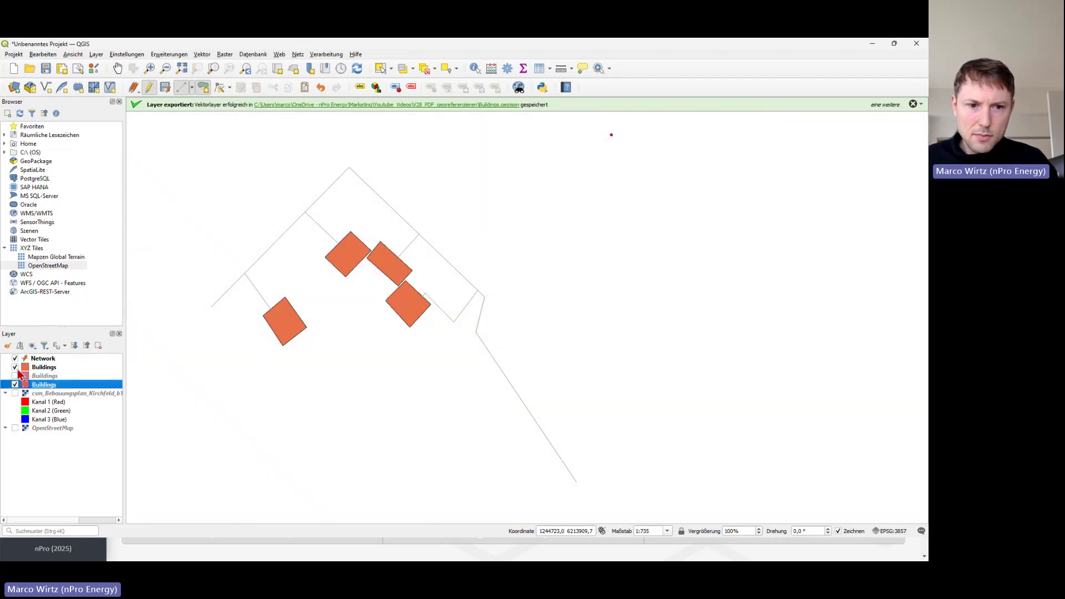
{"action": "left_click", "coordinate": [15, 375]}
{"action": "left_click", "coordinate": [15, 384]}
{"action": "left_click", "coordinate": [15, 367]}
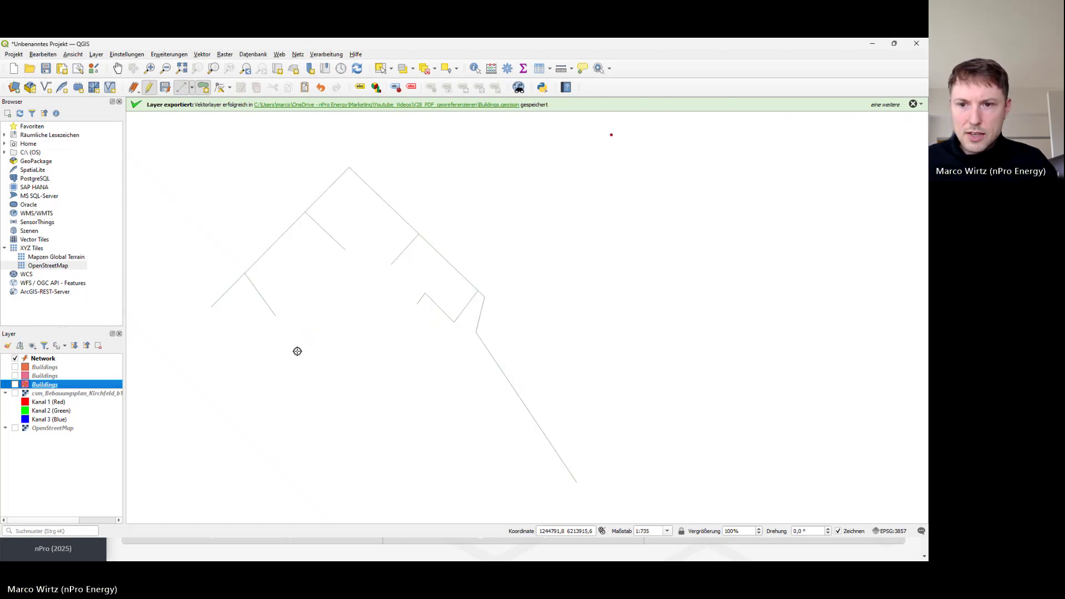
Export the Network layer's features as a GeoJSON file named Network in EPSG:4326 - WGS 84.
{"action": "right_click", "coordinate": [34, 363]}
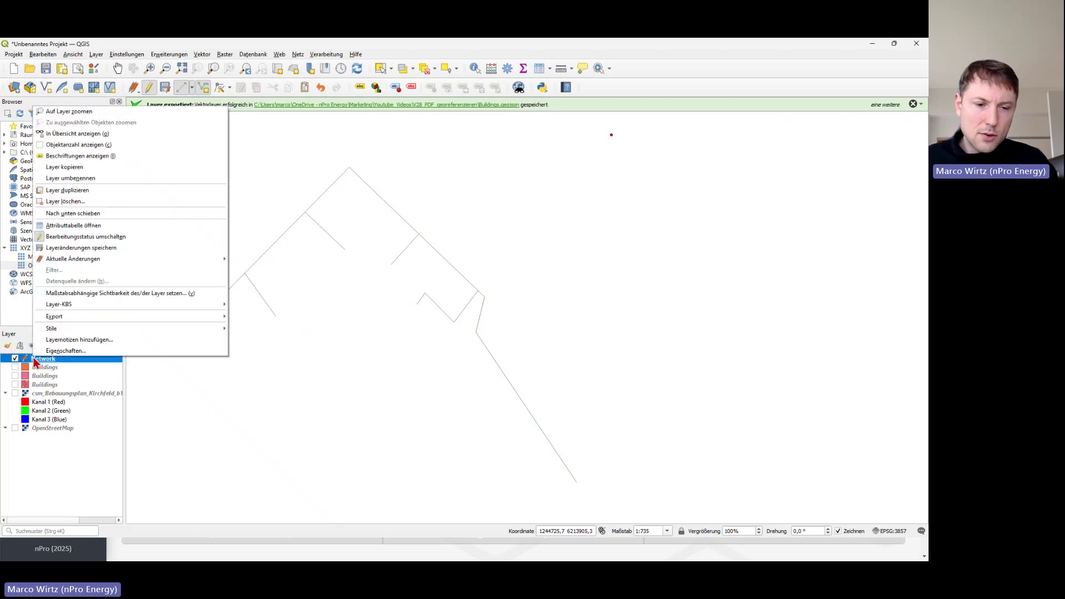
{"action": "mouse_move", "coordinate": [71, 321]}
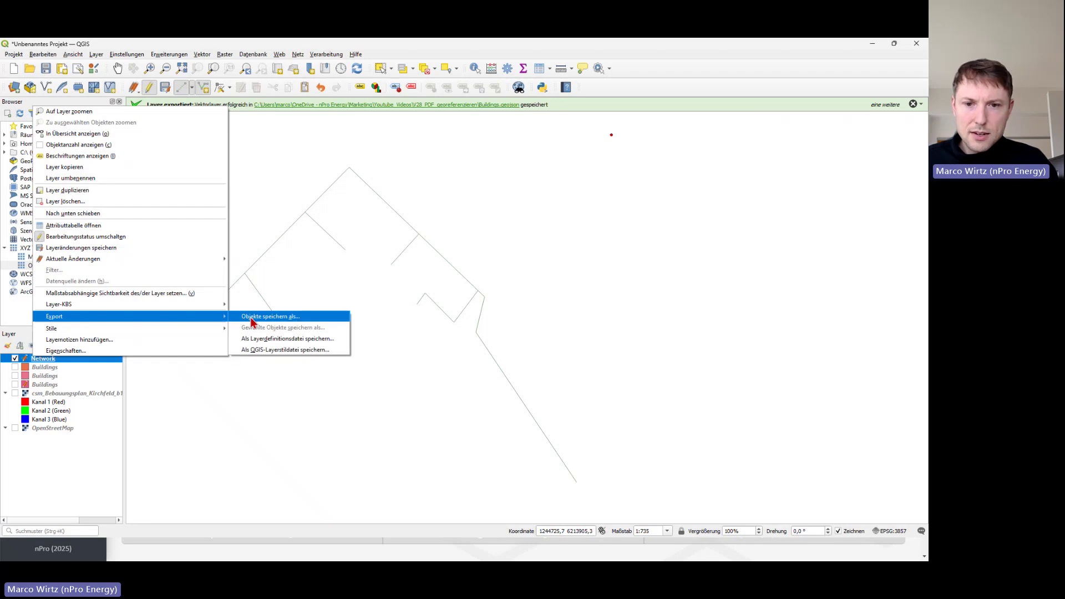
{"action": "left_click", "coordinate": [284, 321]}
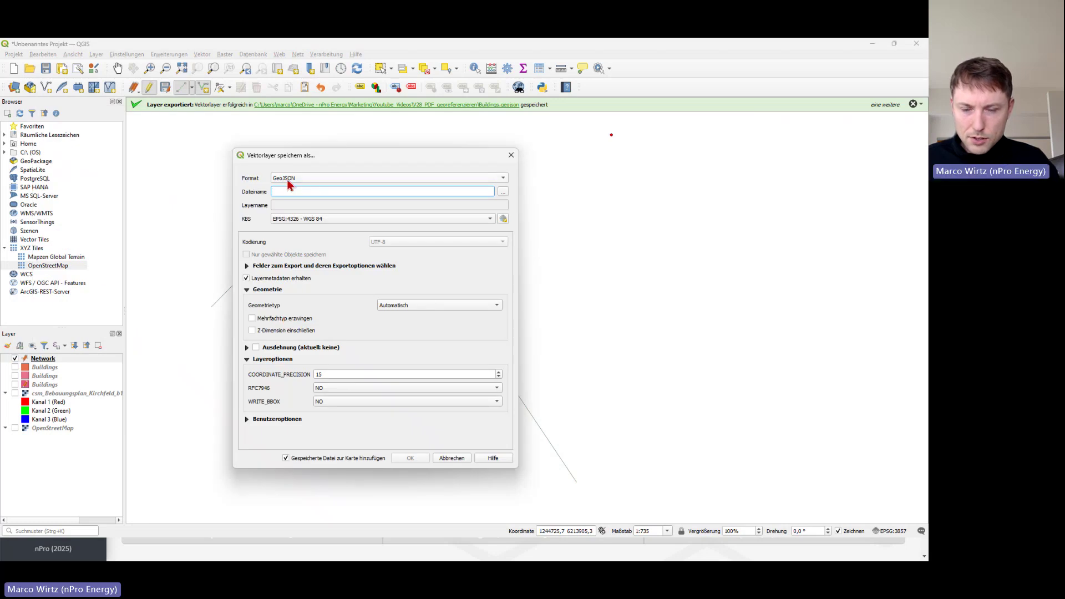
{"action": "type", "text": "Network"}
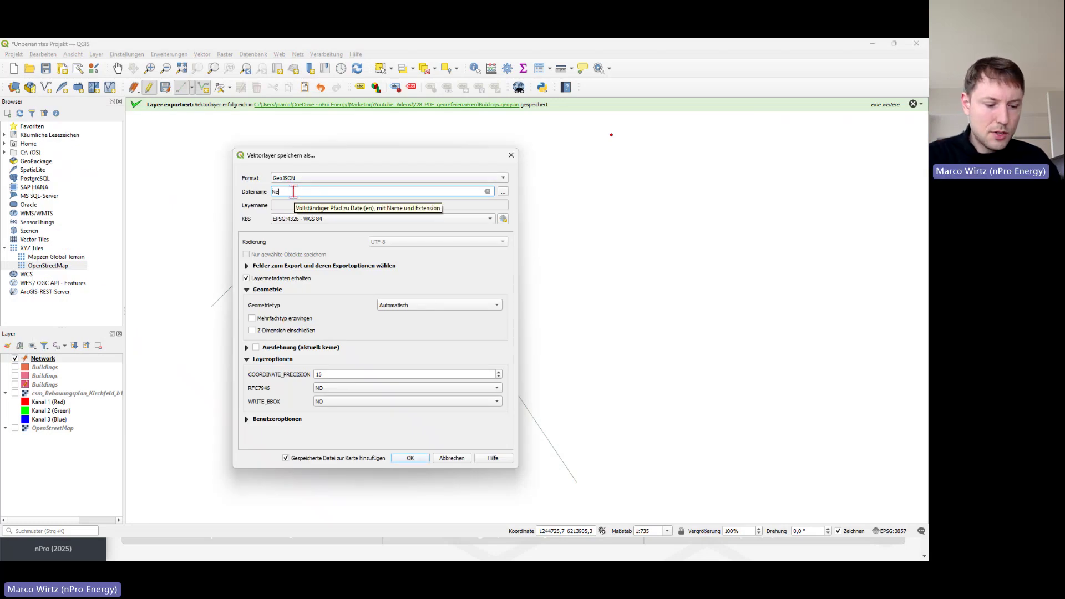
{"action": "left_click", "coordinate": [503, 192]}
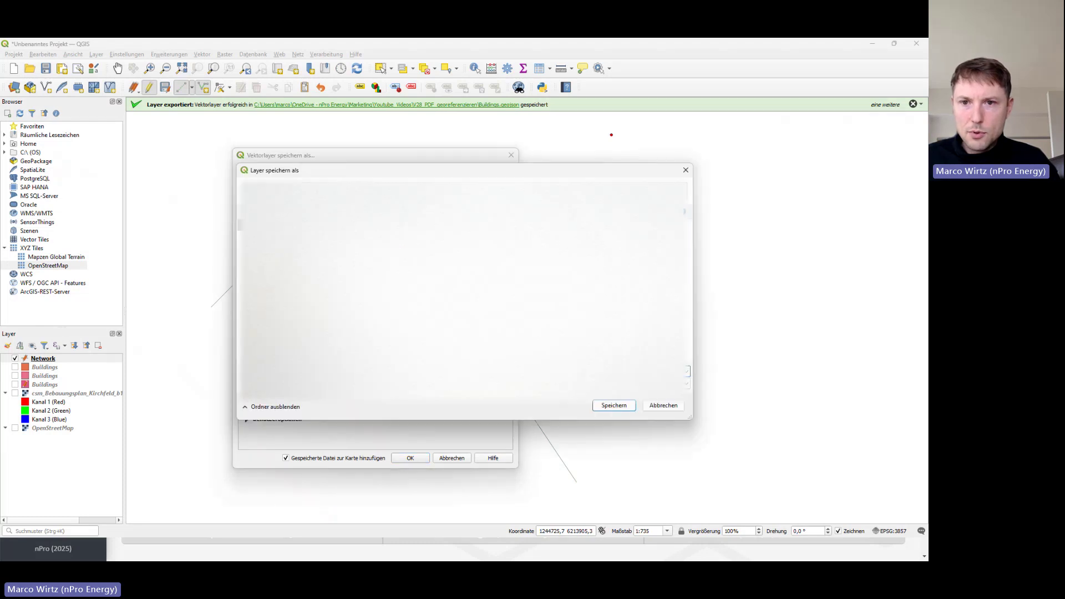
{"action": "left_click", "coordinate": [607, 408]}
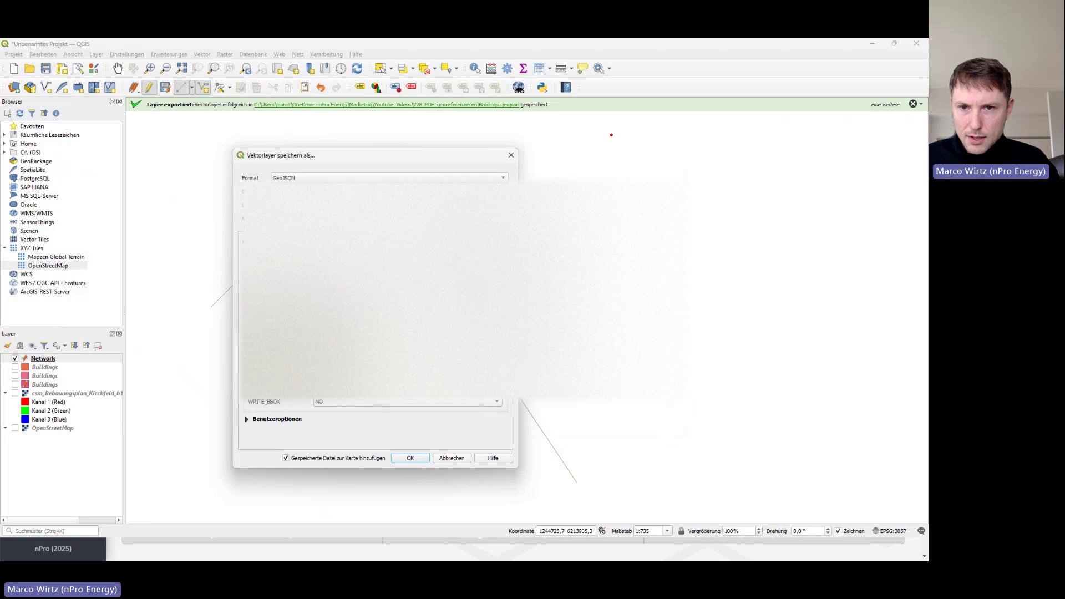
{"action": "left_click", "coordinate": [411, 460]}
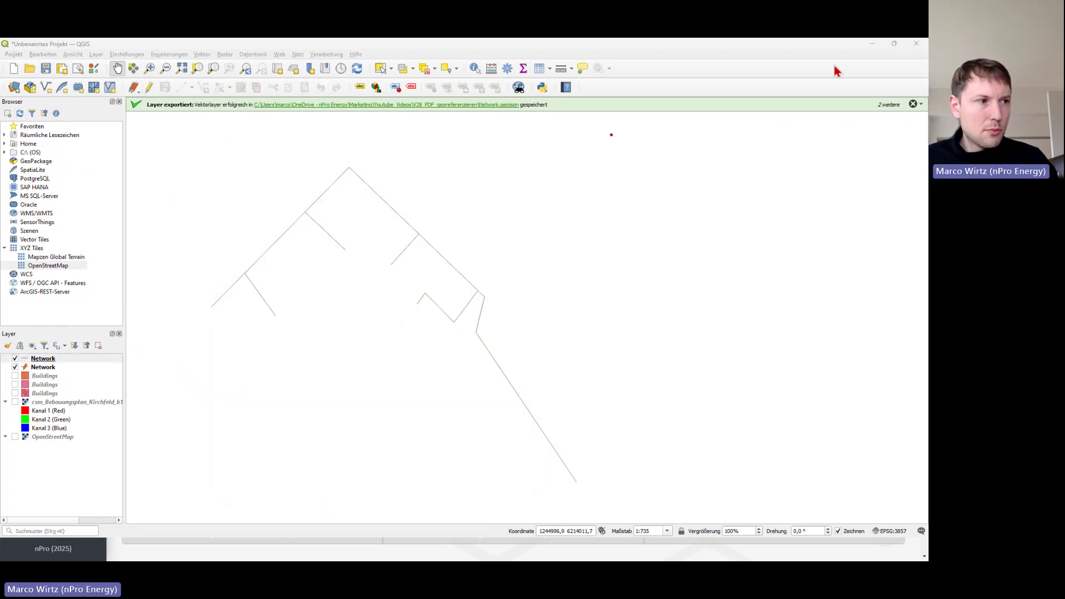
Switch to nPro and set up a GIS data upload that creates new buildings from a GeoJSON file and imports line objects as network sections.
{"action": "key", "text": "alt+Tab"}
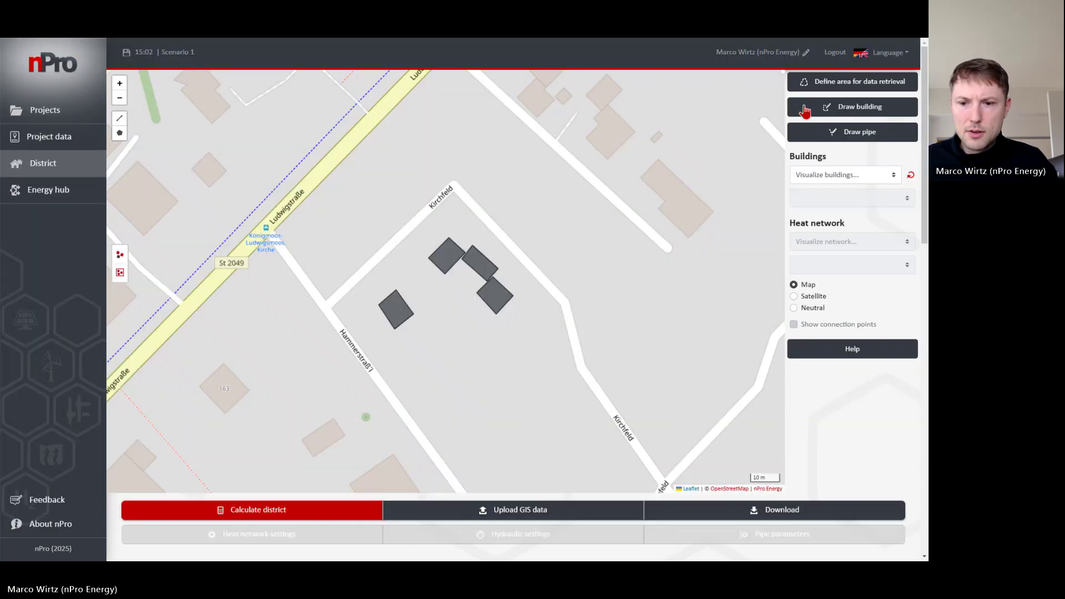
{"action": "left_click", "coordinate": [506, 519]}
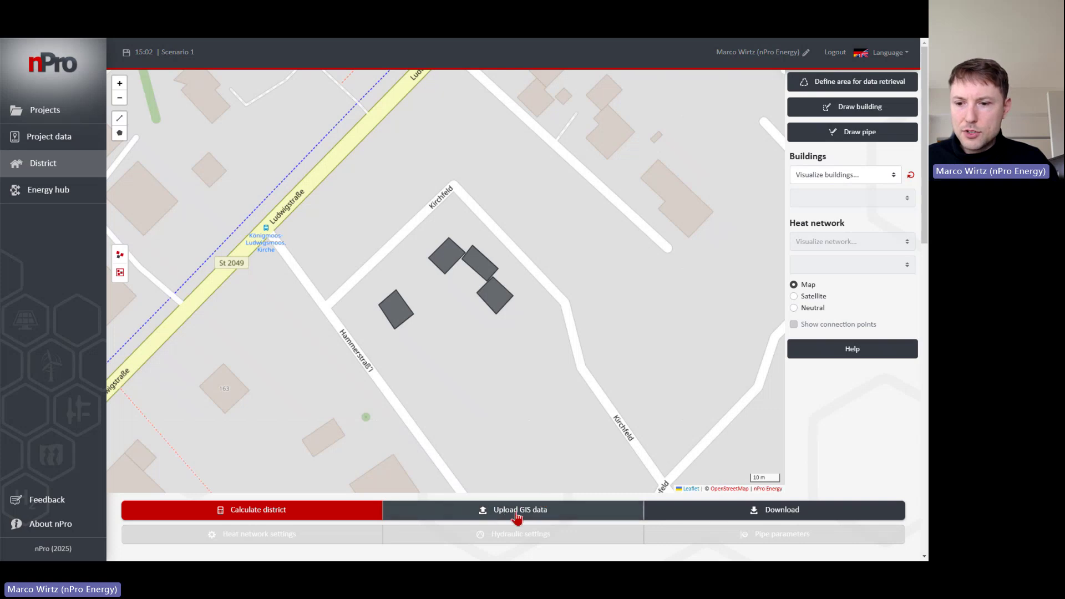
{"action": "left_click", "coordinate": [509, 516]}
{"action": "left_click", "coordinate": [502, 516]}
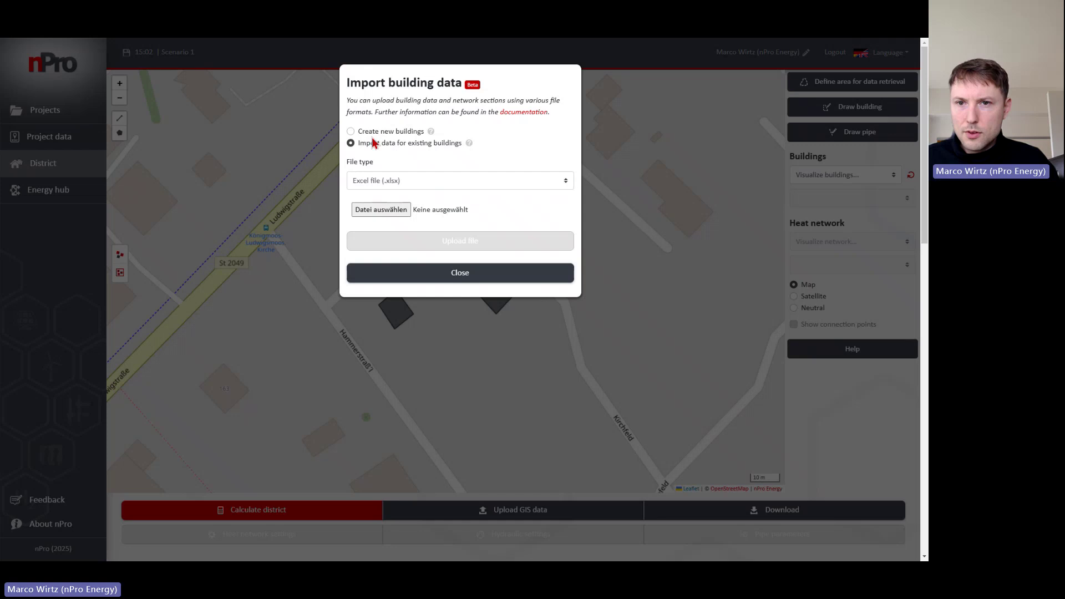
{"action": "left_click_drag", "start_coordinate": [359, 132], "coordinate": [410, 135]}
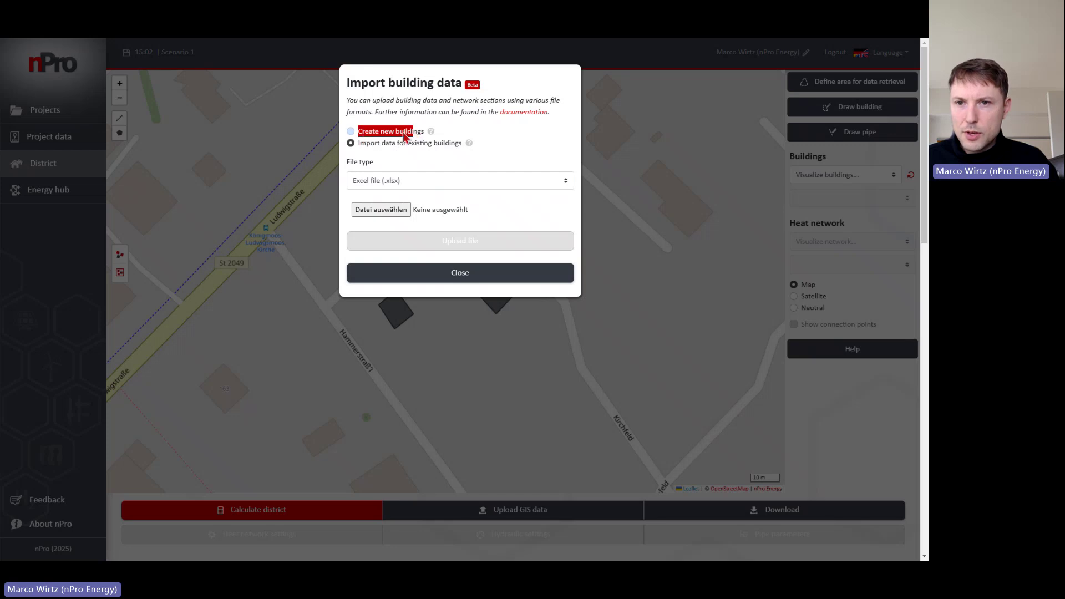
{"action": "left_click", "coordinate": [403, 135]}
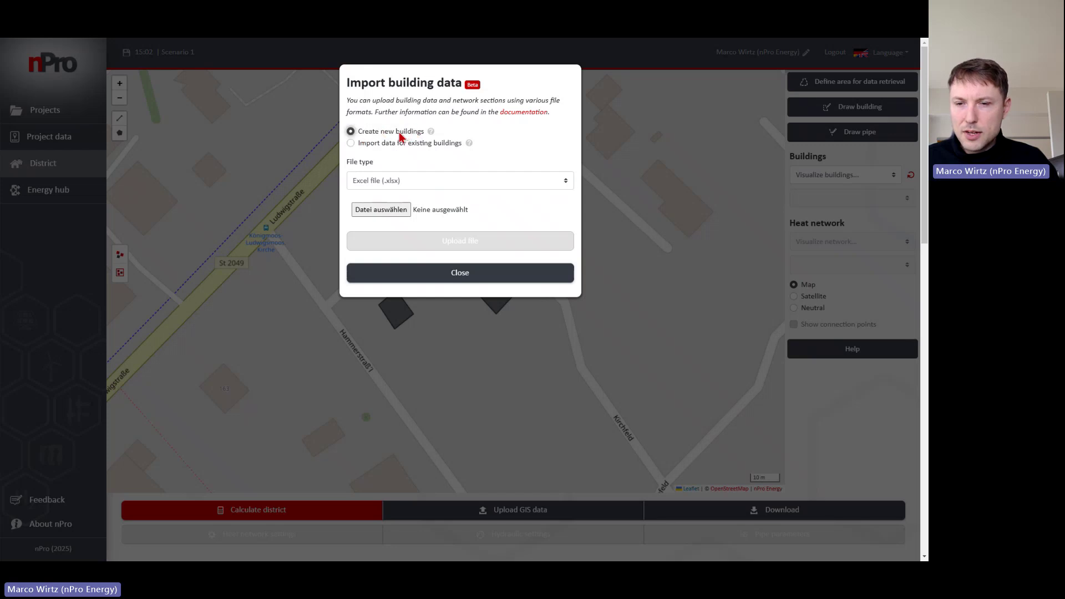
{"action": "left_click", "coordinate": [386, 181]}
{"action": "left_click", "coordinate": [387, 224]}
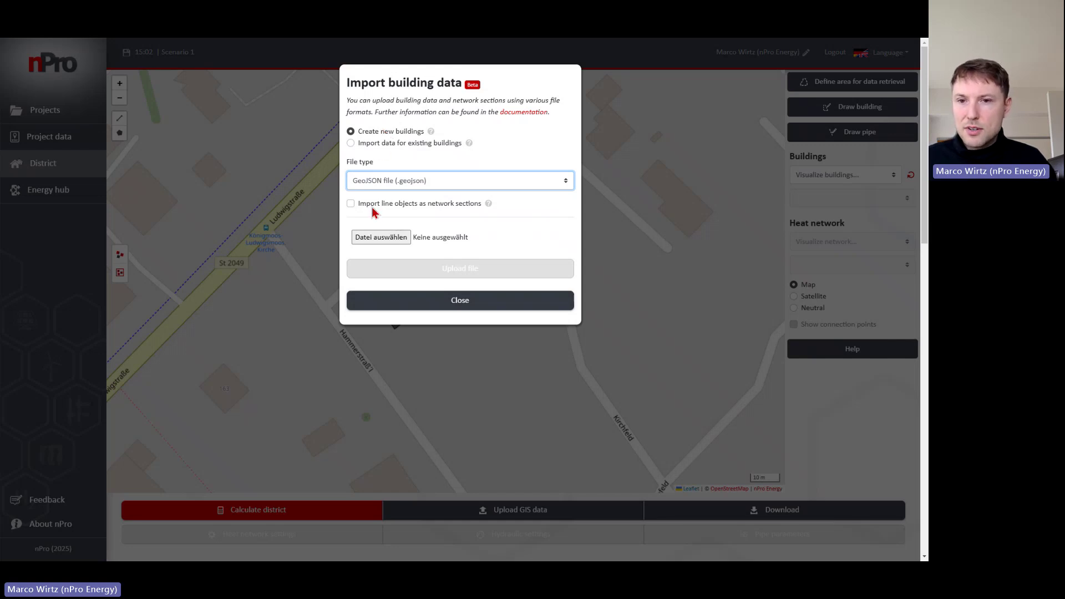
{"action": "left_click_drag", "start_coordinate": [362, 204], "coordinate": [412, 204]}
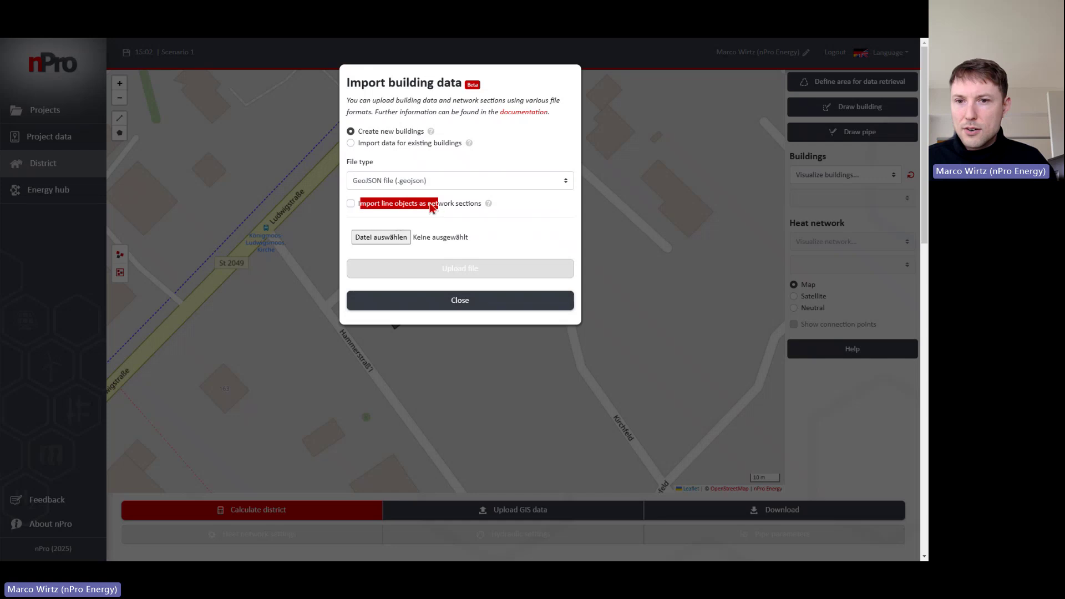
{"action": "left_click", "coordinate": [385, 205]}
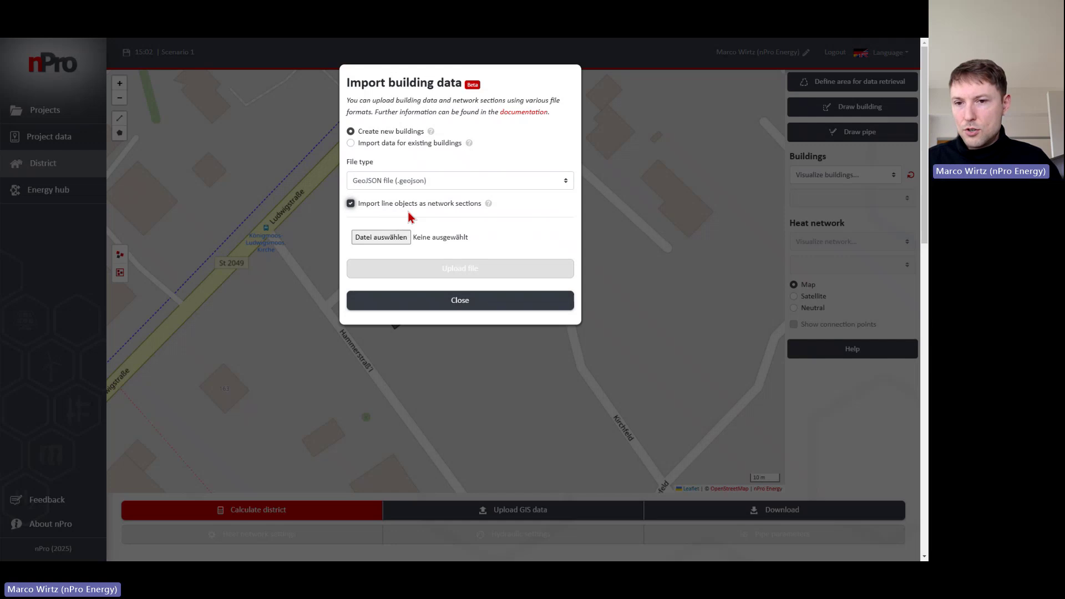
Choose Network.geojson as the import file and upload it.
{"action": "left_click", "coordinate": [391, 239]}
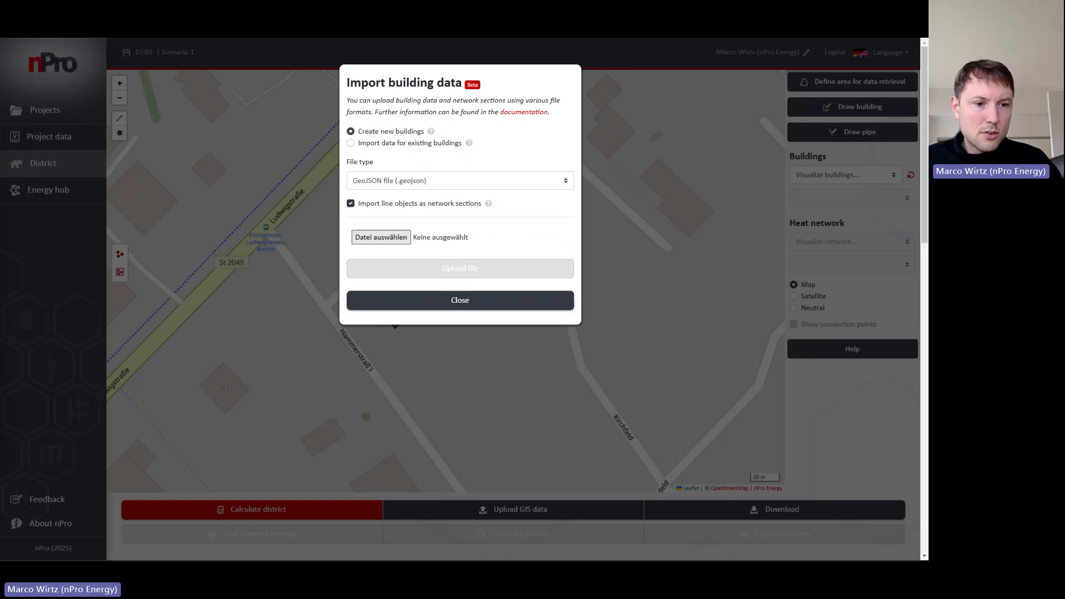
{"action": "left_click", "coordinate": [373, 283]}
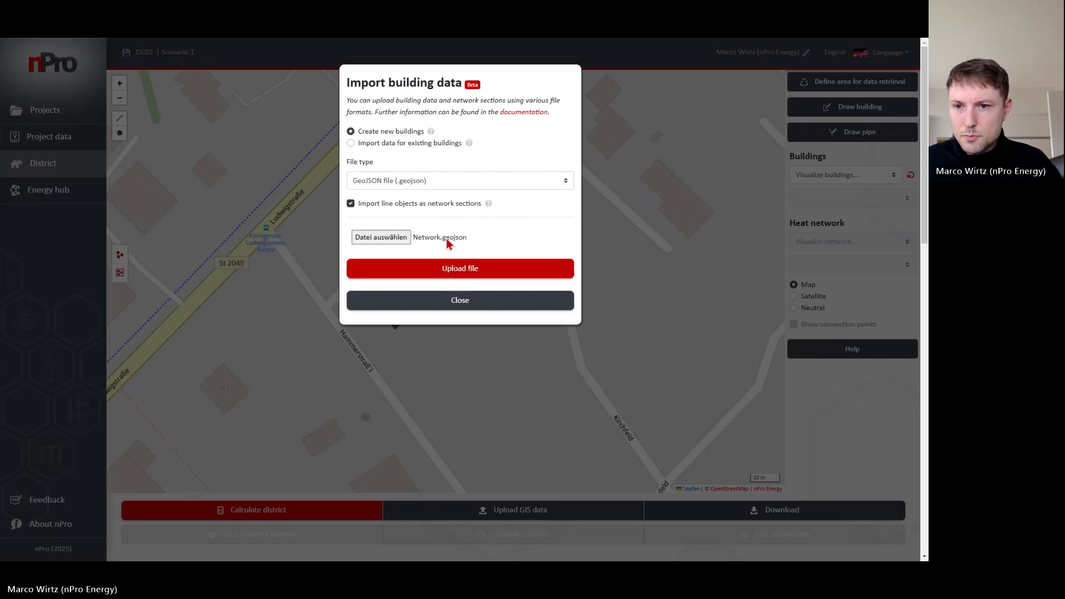
{"action": "left_click", "coordinate": [483, 271]}
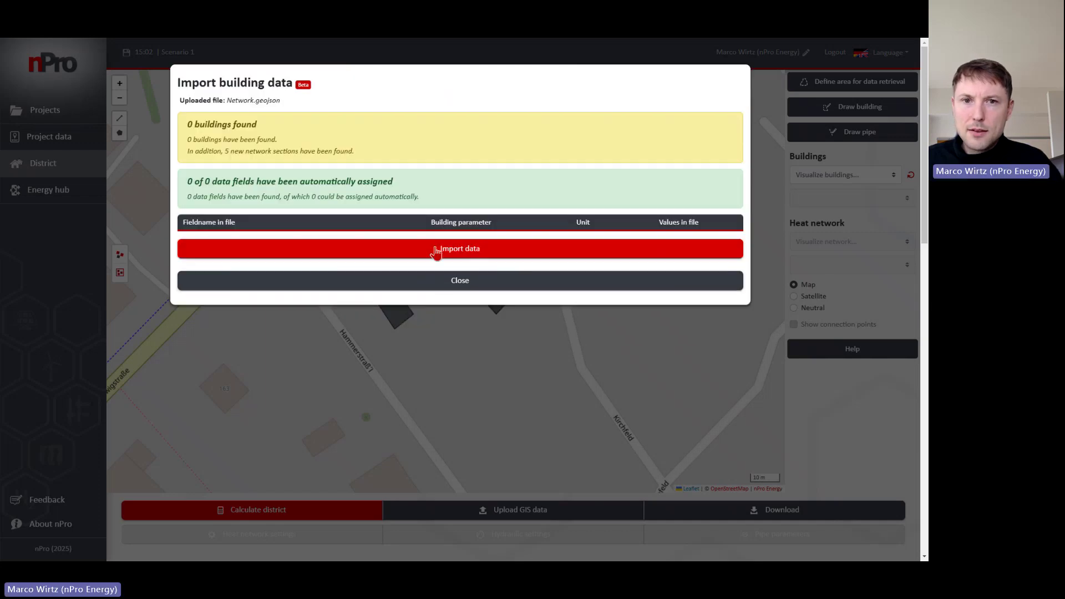
Review the network sections detected in the uploaded file, import them into the district and close the import summary.
{"action": "left_click_drag", "start_coordinate": [187, 124], "coordinate": [261, 130]}
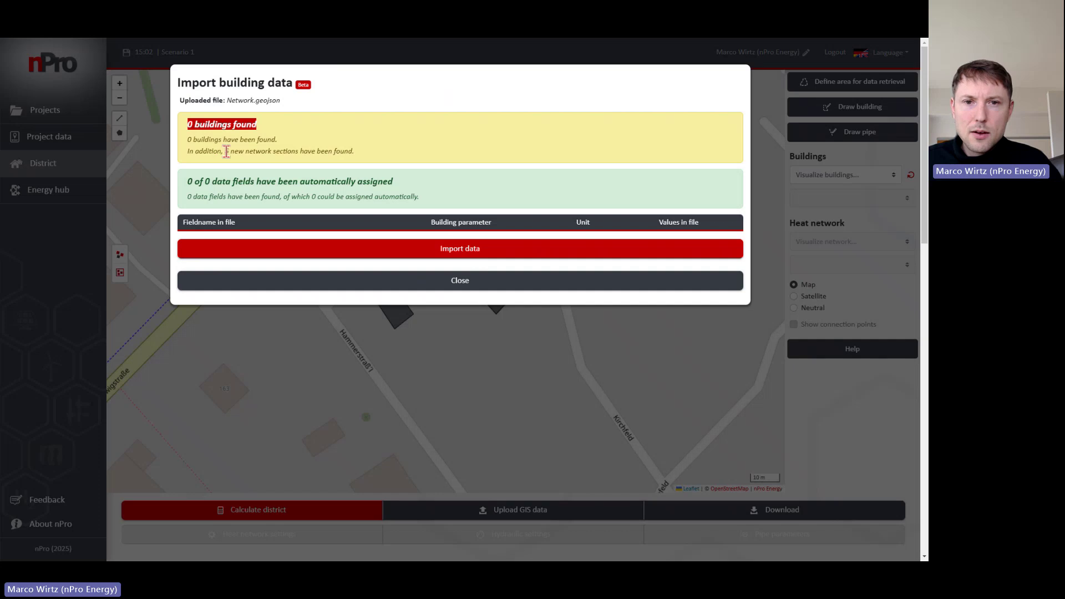
{"action": "left_click_drag", "start_coordinate": [226, 151], "coordinate": [299, 151]}
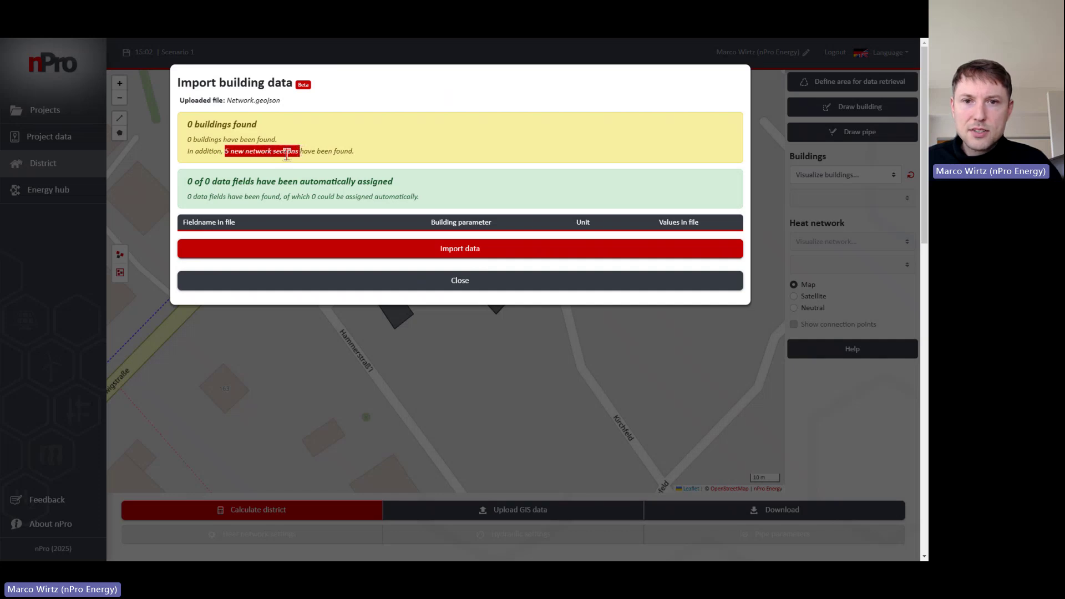
{"action": "left_click", "coordinate": [213, 141]}
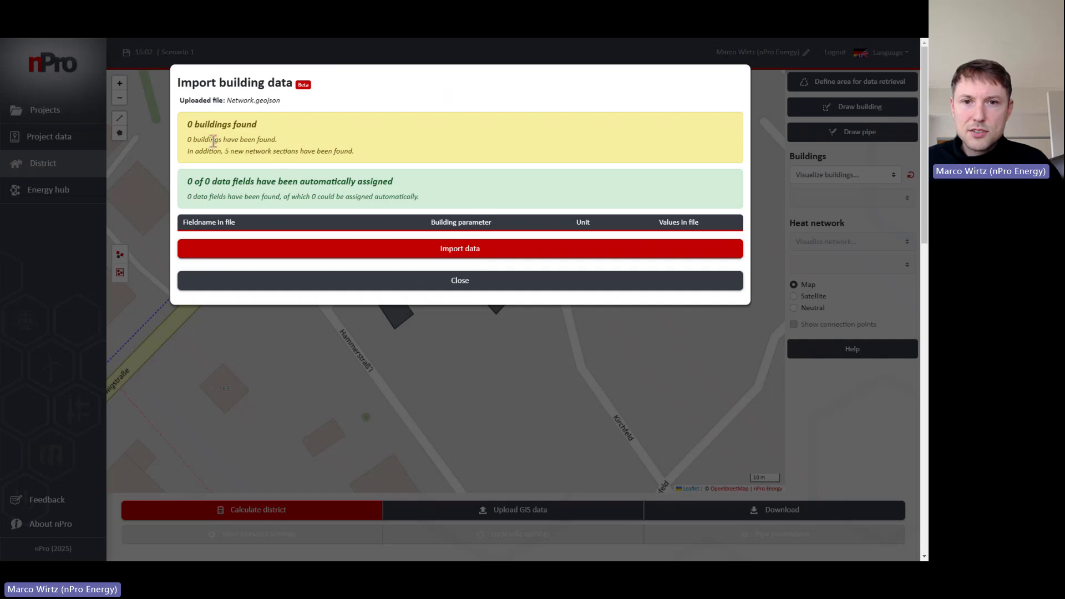
{"action": "left_click", "coordinate": [489, 256]}
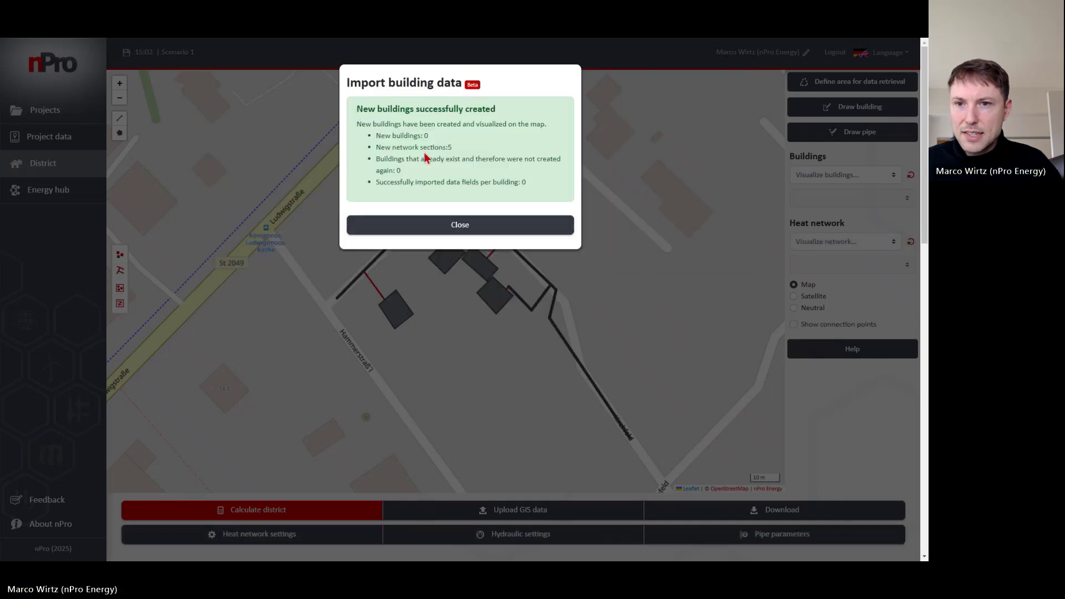
{"action": "left_click_drag", "start_coordinate": [390, 147], "coordinate": [469, 150]}
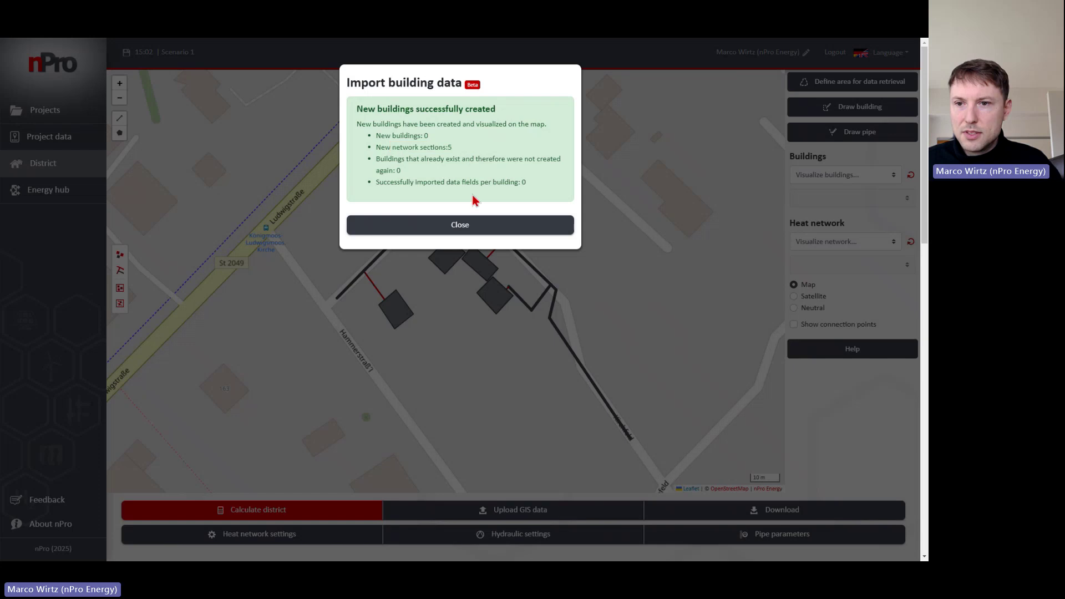
{"action": "left_click", "coordinate": [479, 229]}
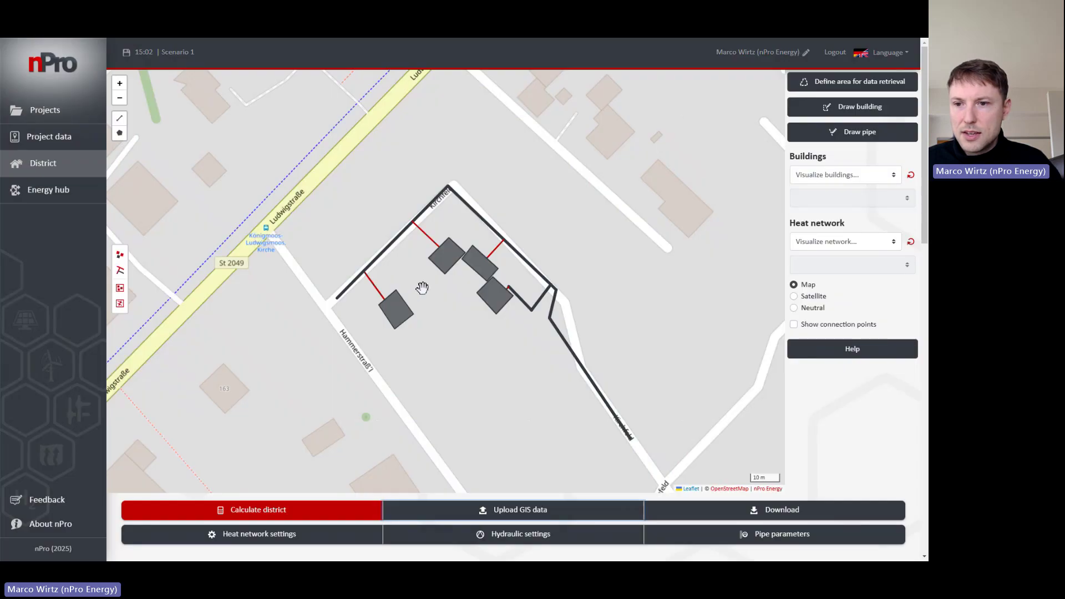
Examine the imported heat network on the map and the properties of the branch section to the detached building.
{"action": "scroll", "coordinate": [411, 281], "scroll_direction": "down", "scroll_amount": 2}
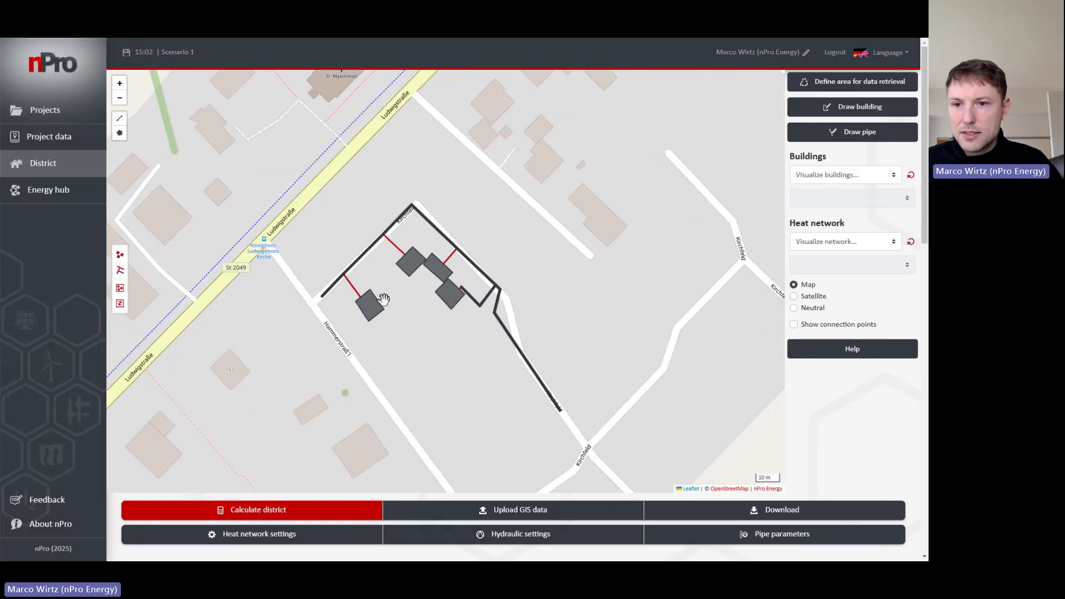
{"action": "scroll", "coordinate": [409, 289], "scroll_direction": "up", "scroll_amount": 2}
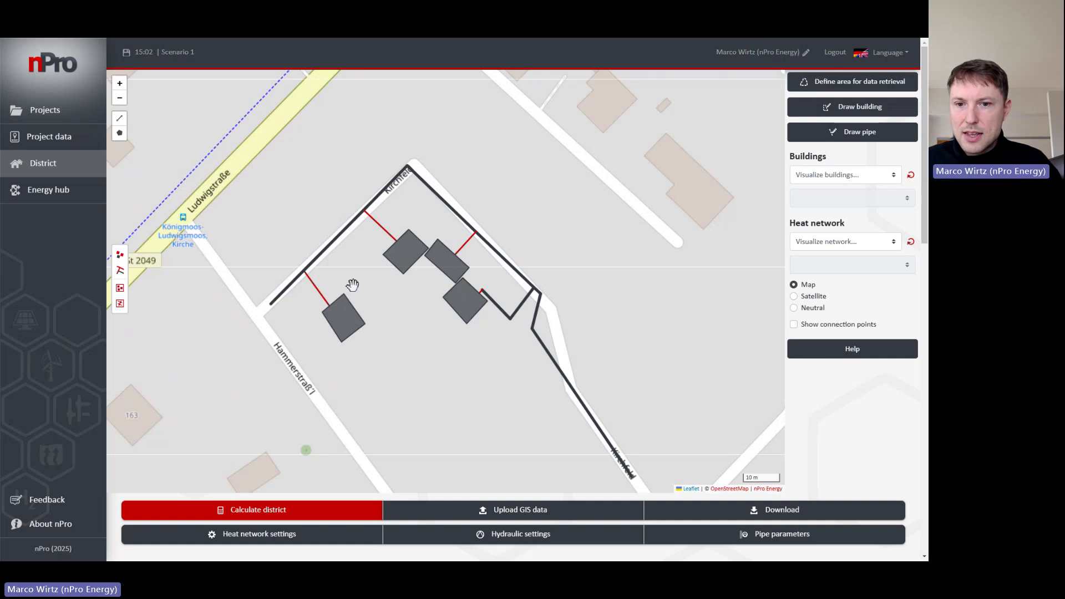
{"action": "scroll", "coordinate": [352, 277], "scroll_direction": "up", "scroll_amount": 1}
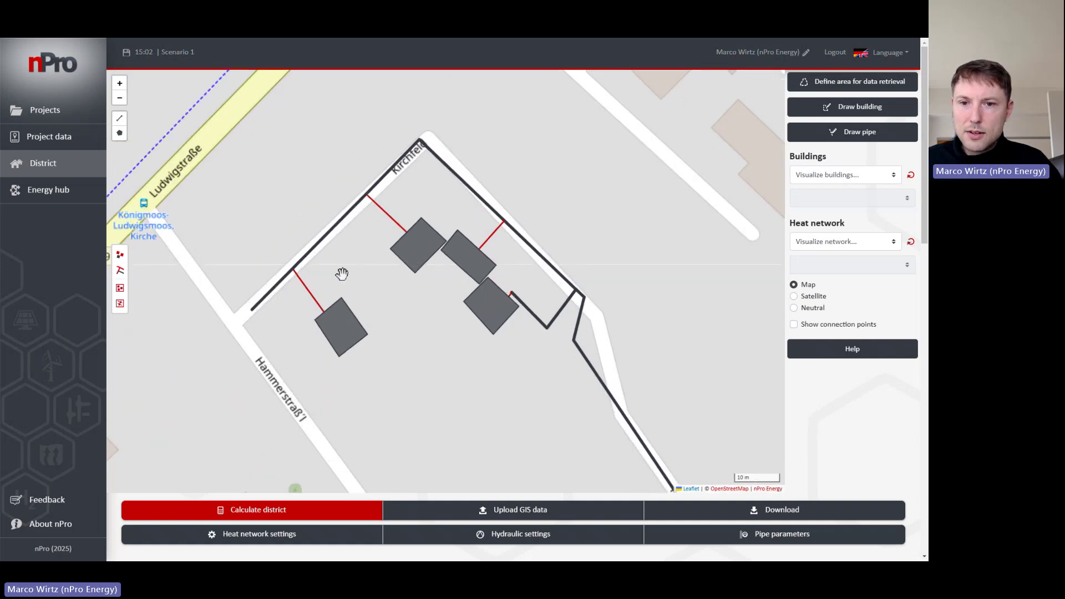
{"action": "left_click", "coordinate": [309, 293]}
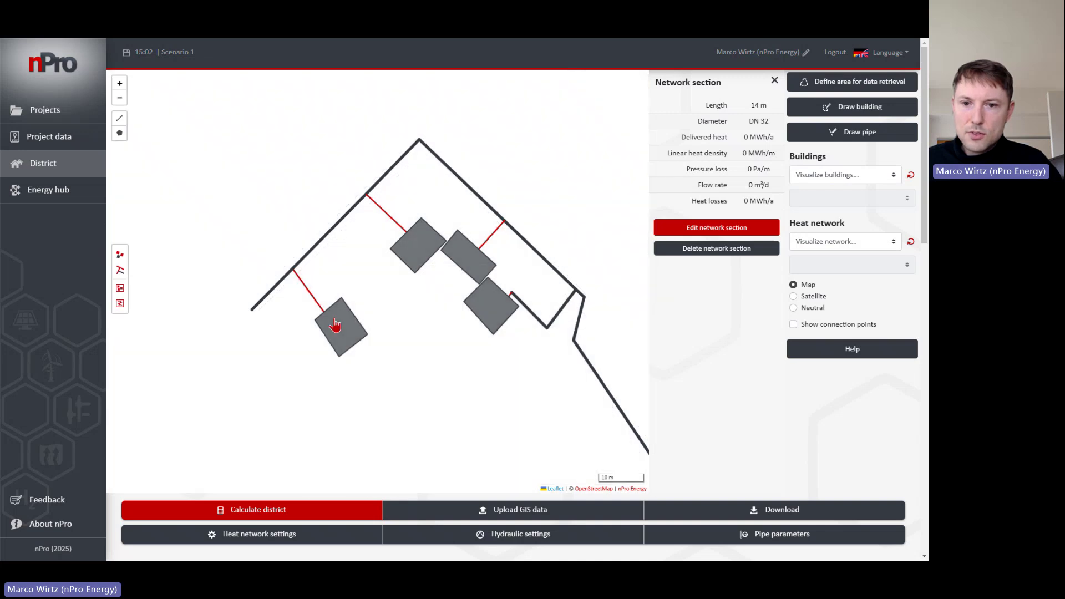
{"action": "scroll", "coordinate": [319, 295], "scroll_direction": "down", "scroll_amount": 1}
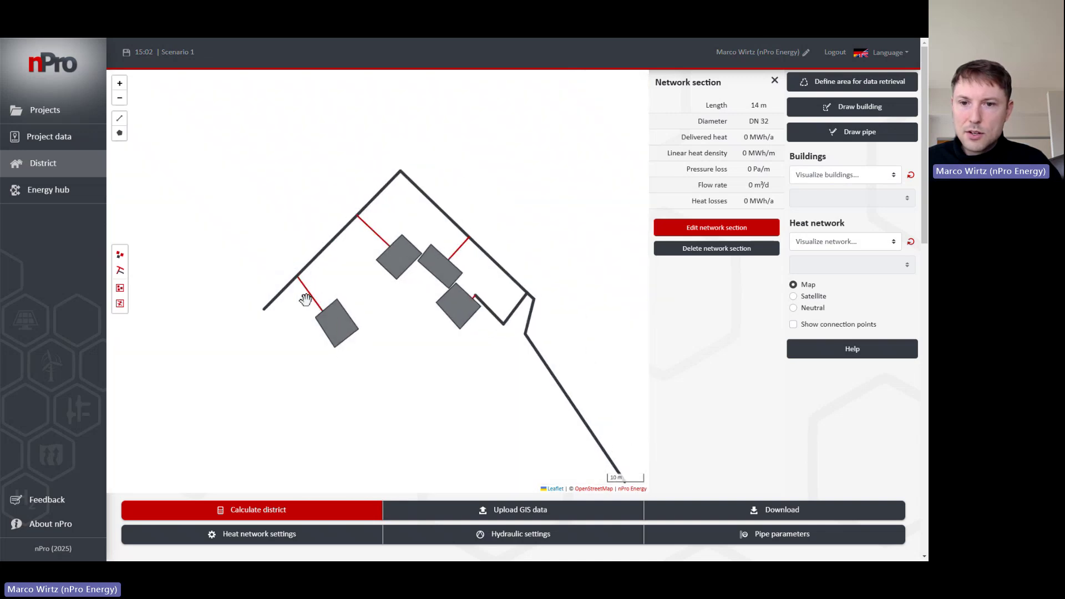
{"action": "scroll", "coordinate": [320, 299], "scroll_direction": "up", "scroll_amount": 1}
{"action": "scroll", "coordinate": [321, 302], "scroll_direction": "down", "scroll_amount": 1}
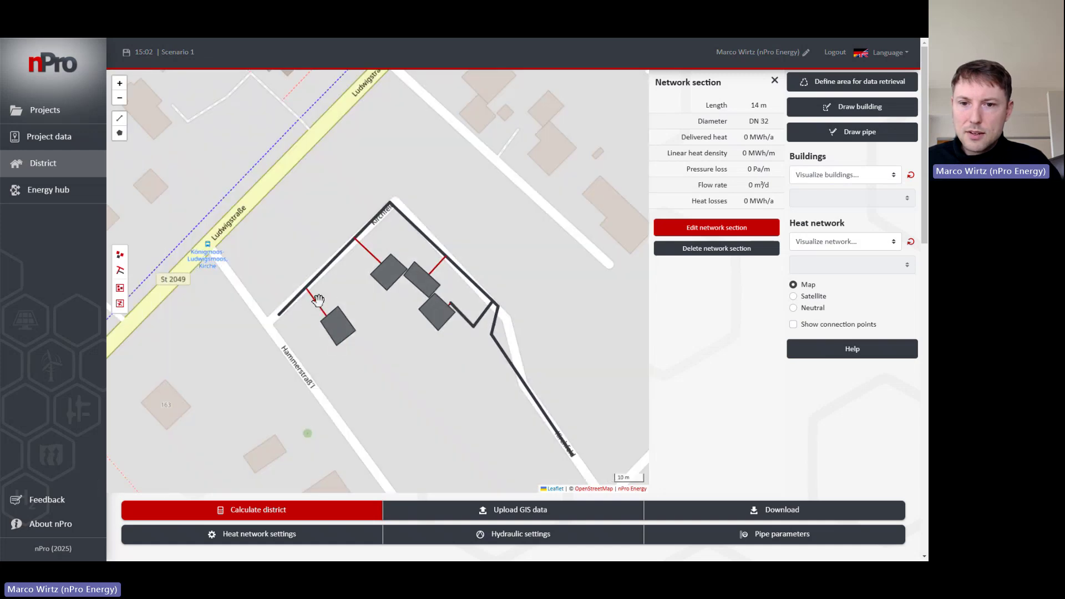
{"action": "scroll", "coordinate": [320, 303], "scroll_direction": "up", "scroll_amount": 1}
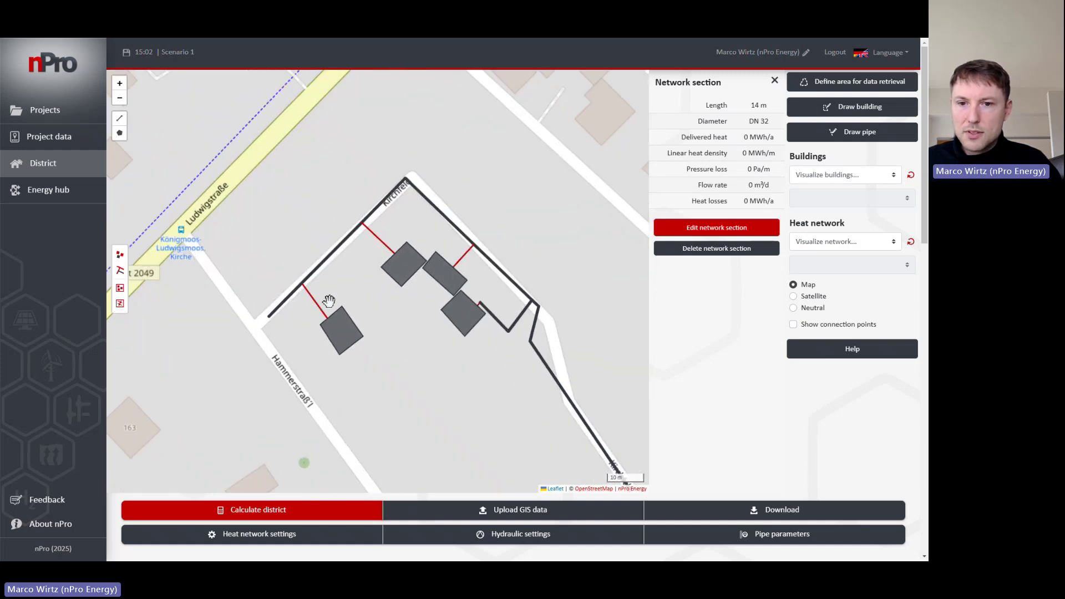
{"action": "left_click", "coordinate": [339, 304]}
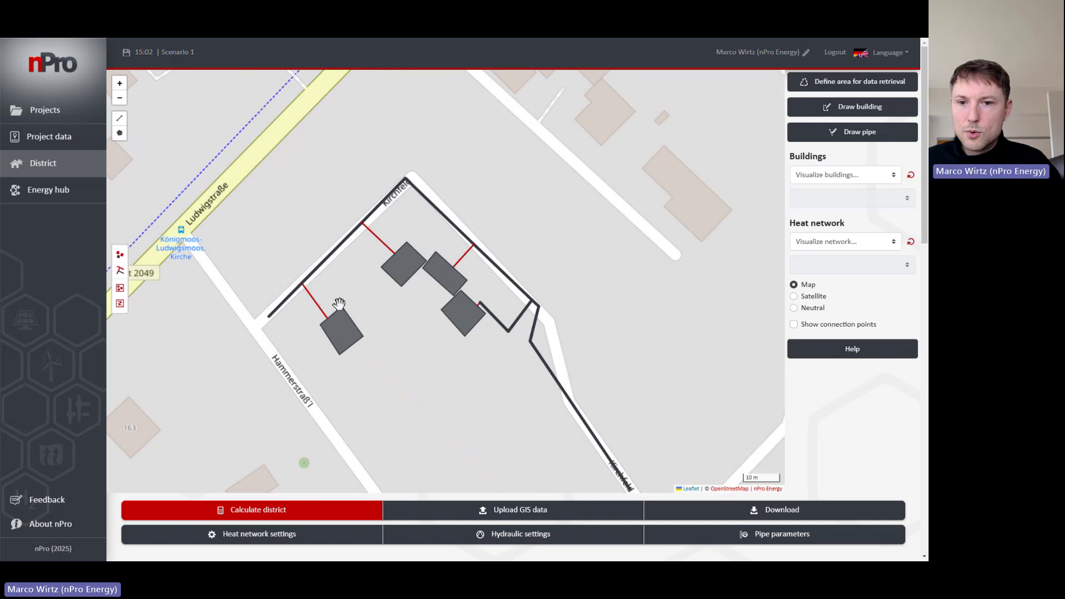
Delete the branch section to the detached building and redraw it as a pipe from the main line into the building.
{"action": "left_click", "coordinate": [320, 309]}
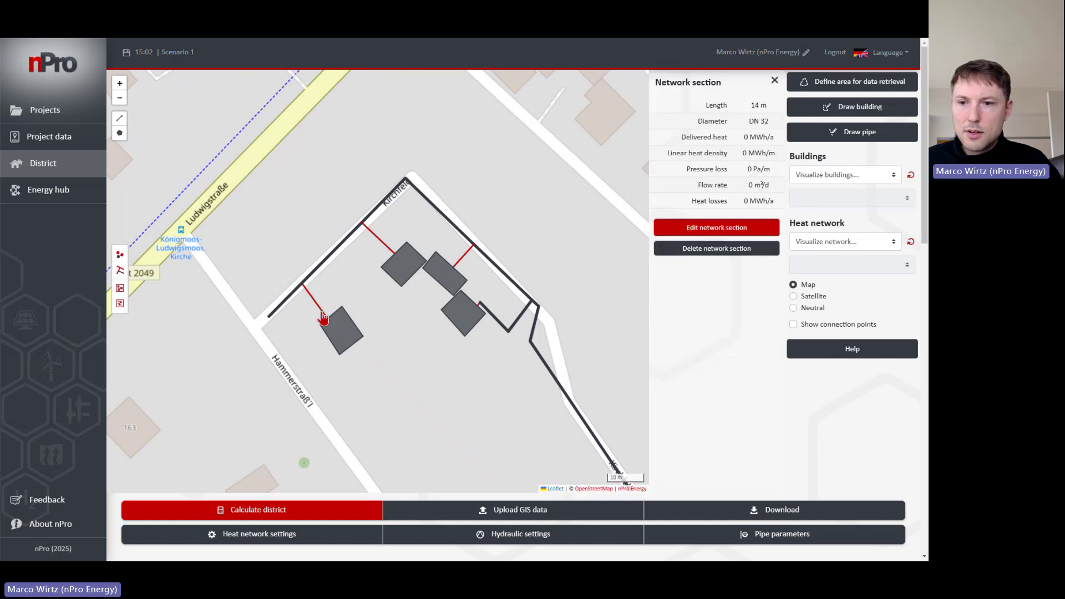
{"action": "left_click", "coordinate": [693, 249]}
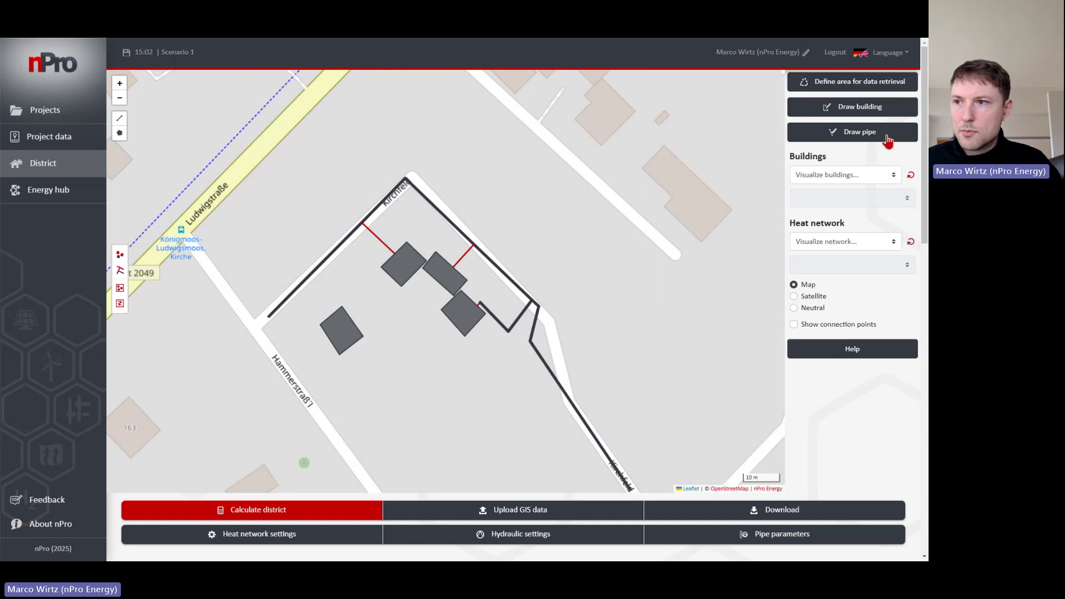
{"action": "left_click", "coordinate": [888, 133]}
{"action": "left_click", "coordinate": [301, 284]}
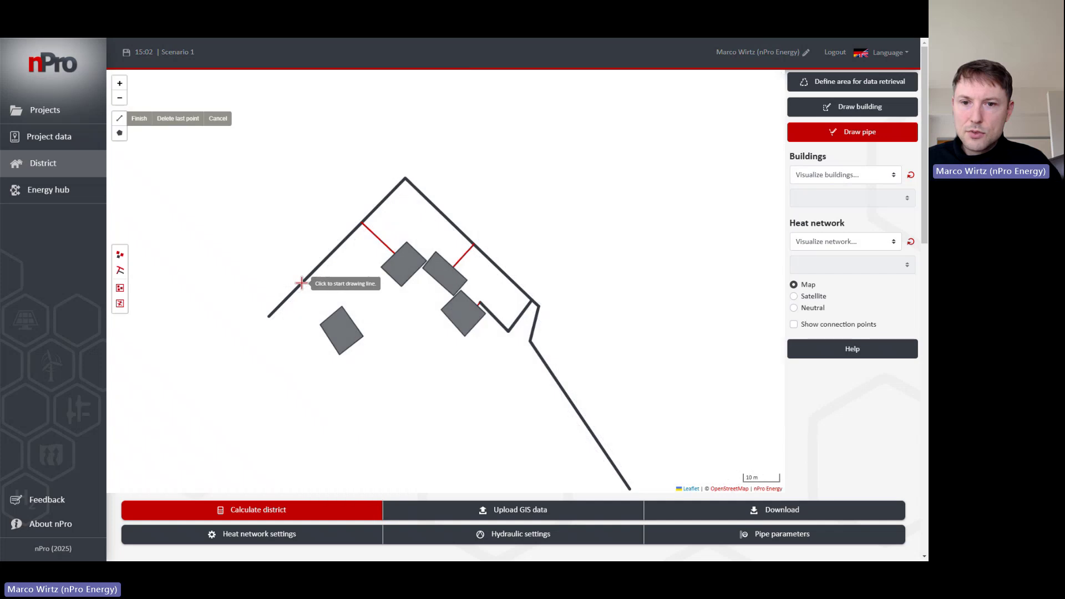
{"action": "left_click", "coordinate": [336, 337]}
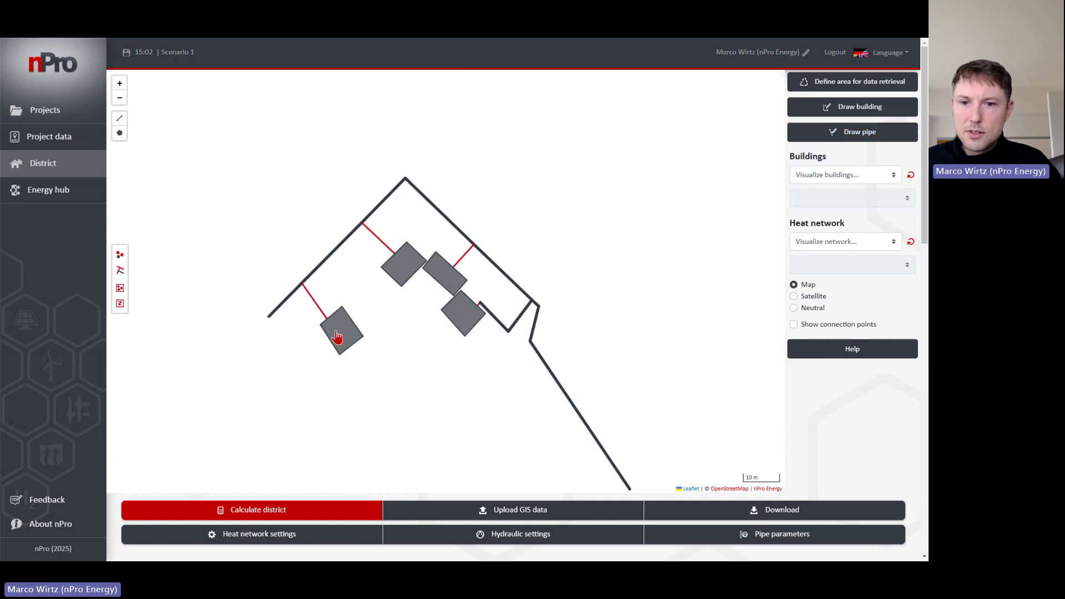
{"action": "scroll", "coordinate": [313, 304], "scroll_direction": "up", "scroll_amount": 1}
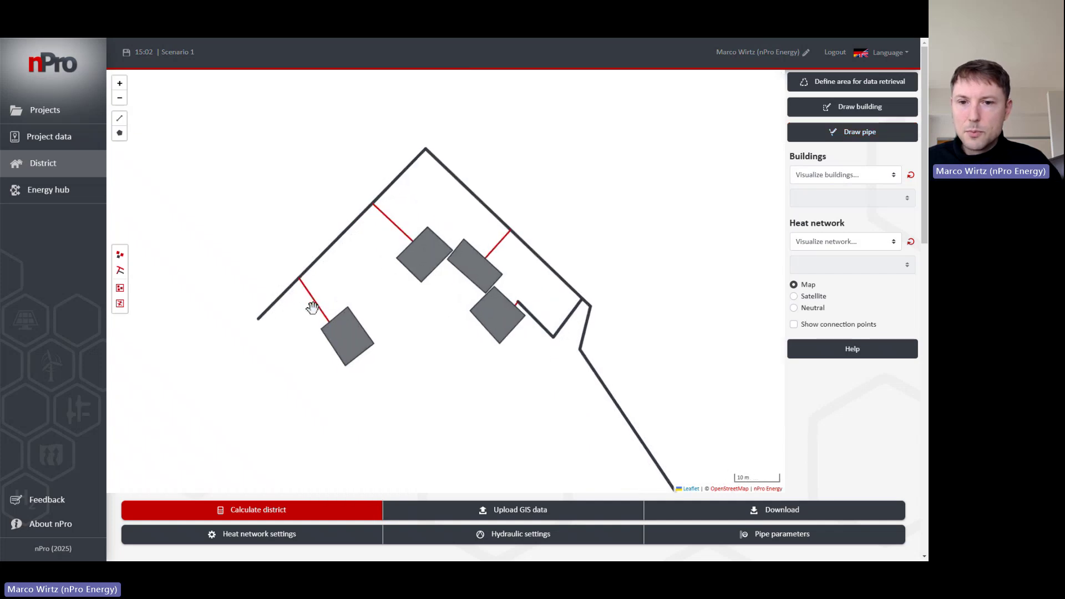
{"action": "scroll", "coordinate": [333, 310], "scroll_direction": "down", "scroll_amount": 2}
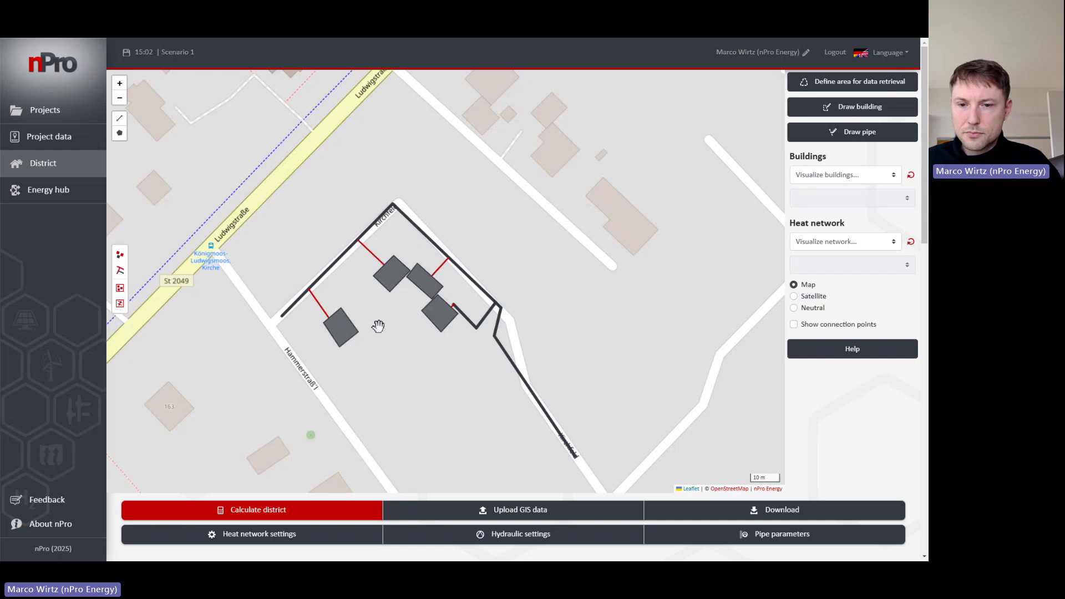
{"action": "scroll", "coordinate": [330, 319], "scroll_direction": "up", "scroll_amount": 1}
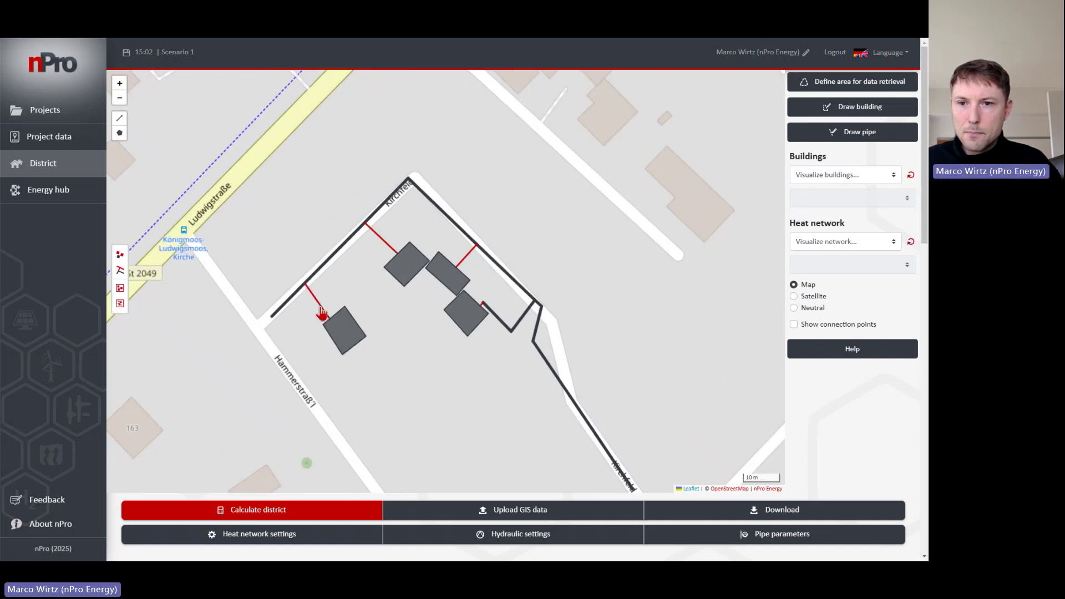